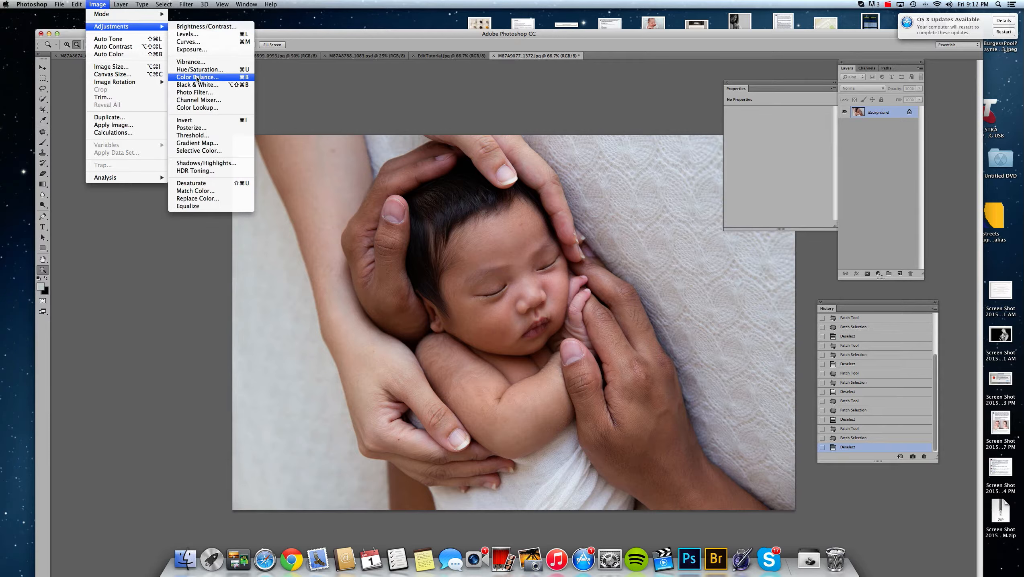
Apply a Color Balance adjustment to the whole photo's highlights with color levels -9, 0 and -3.
{"action": "left_click", "coordinate": [197, 77]}
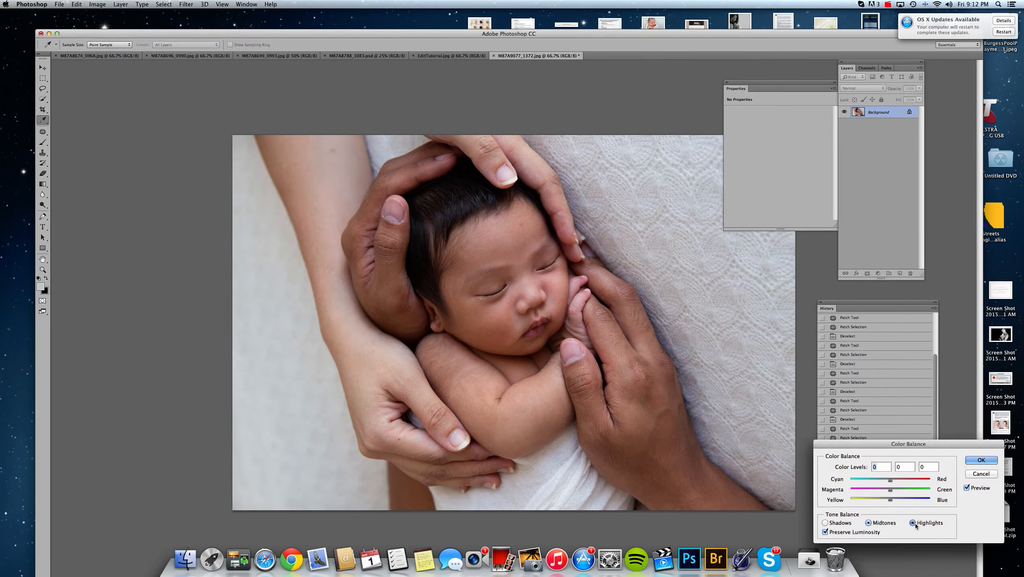
{"action": "left_click", "coordinate": [914, 523]}
{"action": "left_click_drag", "start_coordinate": [890, 480], "coordinate": [886, 479]}
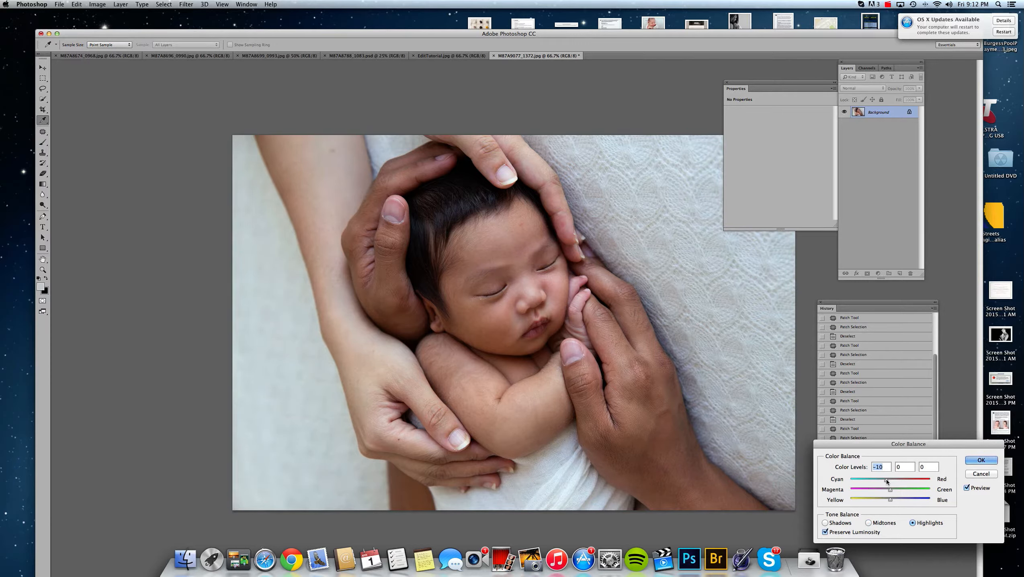
{"action": "left_click_drag", "start_coordinate": [886, 479], "coordinate": [887, 479]}
{"action": "left_click", "coordinate": [889, 499]}
{"action": "left_click_drag", "start_coordinate": [889, 500], "coordinate": [888, 500]}
{"action": "left_click", "coordinate": [967, 488]}
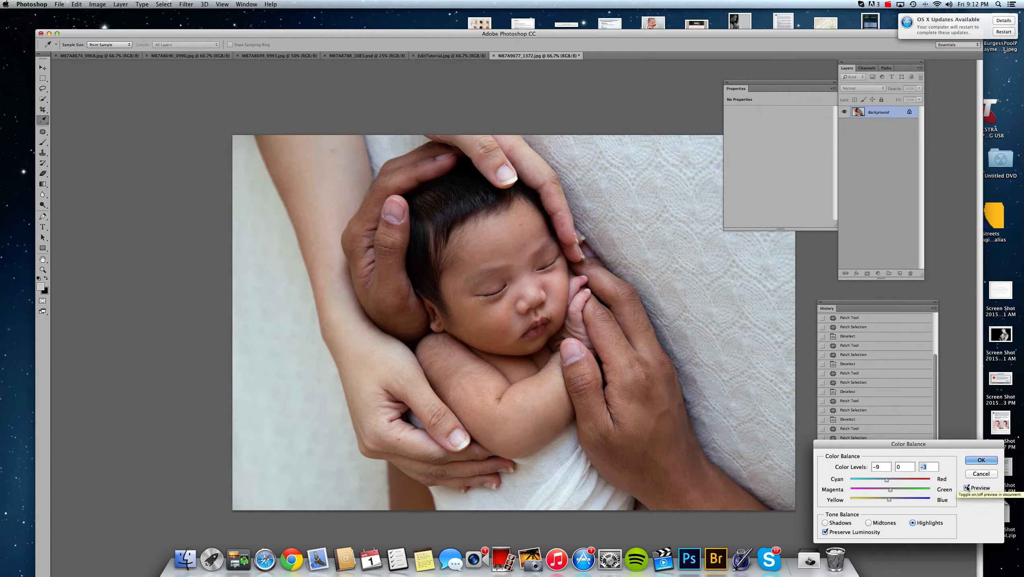
{"action": "left_click", "coordinate": [981, 460]}
Lower the Lasso feather and outline the dark orange skin strip on the baby's neck just under the chin.
{"action": "key", "text": "z"}
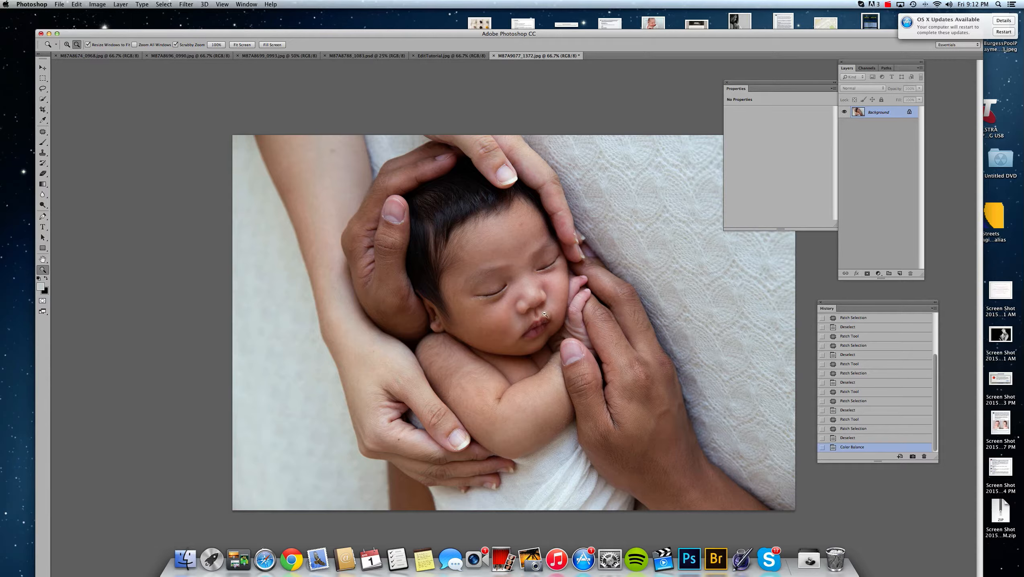
{"action": "left_click", "coordinate": [67, 44]}
{"action": "left_click", "coordinate": [546, 354]}
{"action": "left_click", "coordinate": [547, 355]}
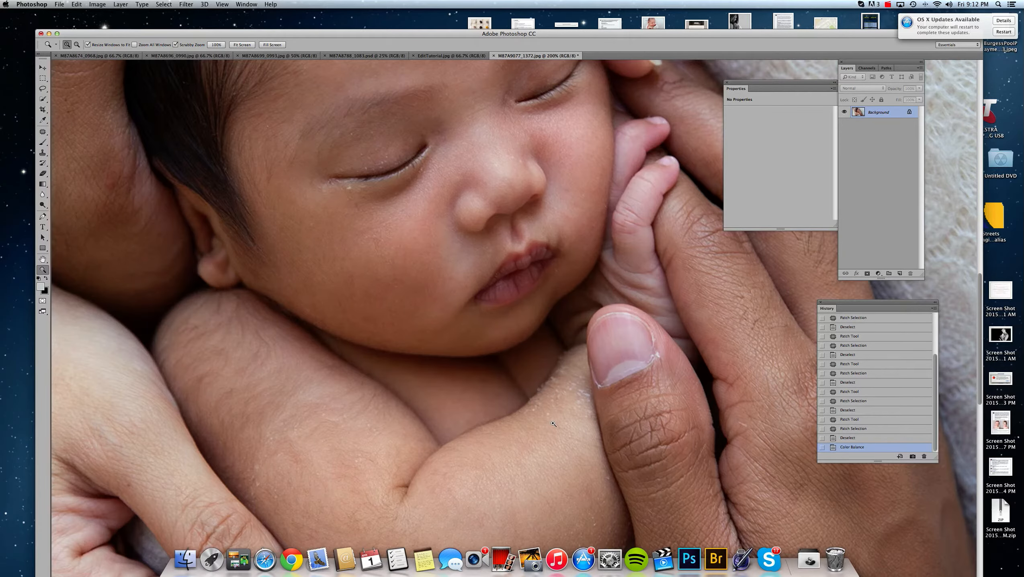
{"action": "scroll", "coordinate": [550, 428], "scroll_direction": "down", "scroll_amount": 3}
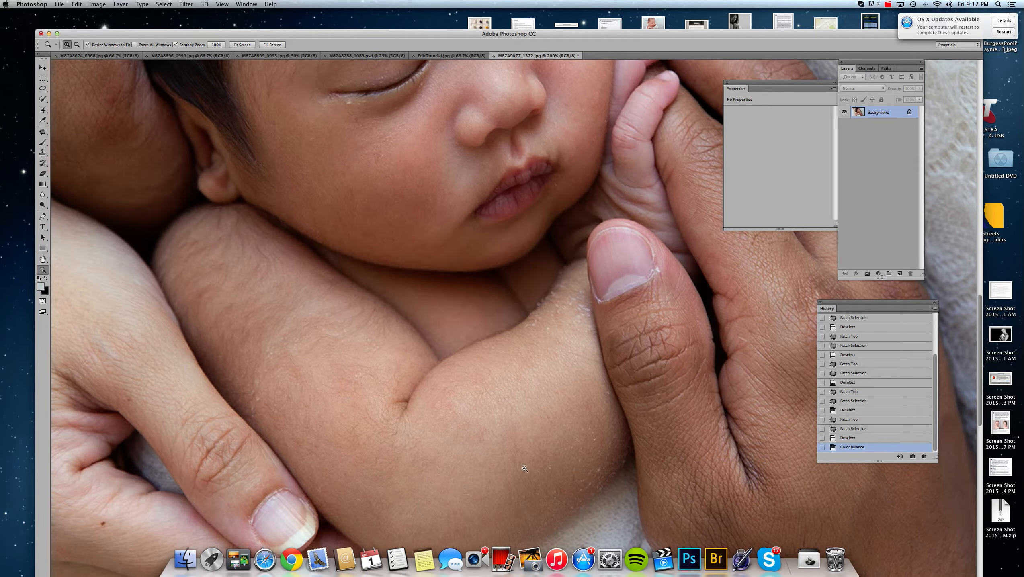
{"action": "left_click", "coordinate": [500, 284]}
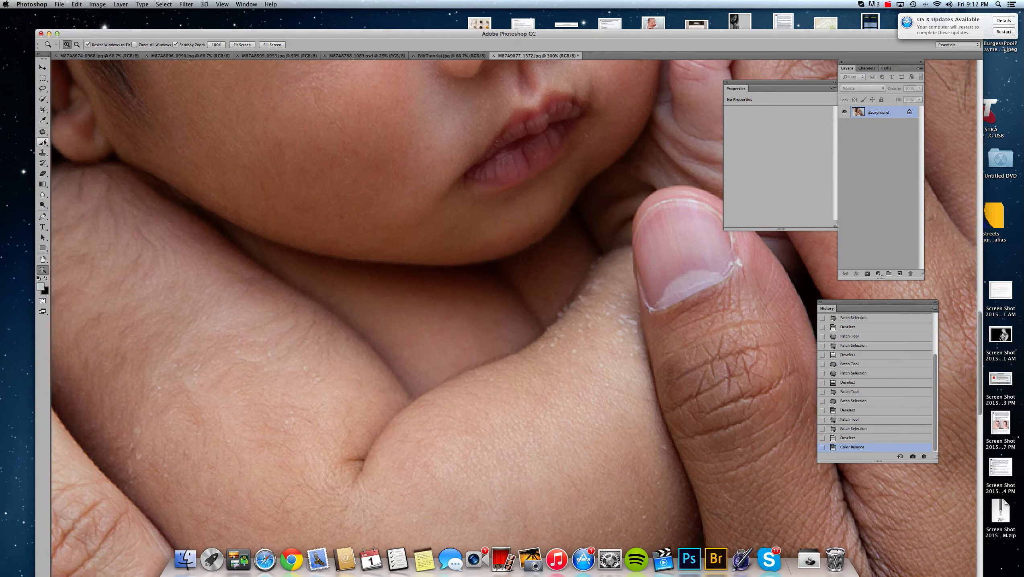
{"action": "left_click", "coordinate": [44, 89]}
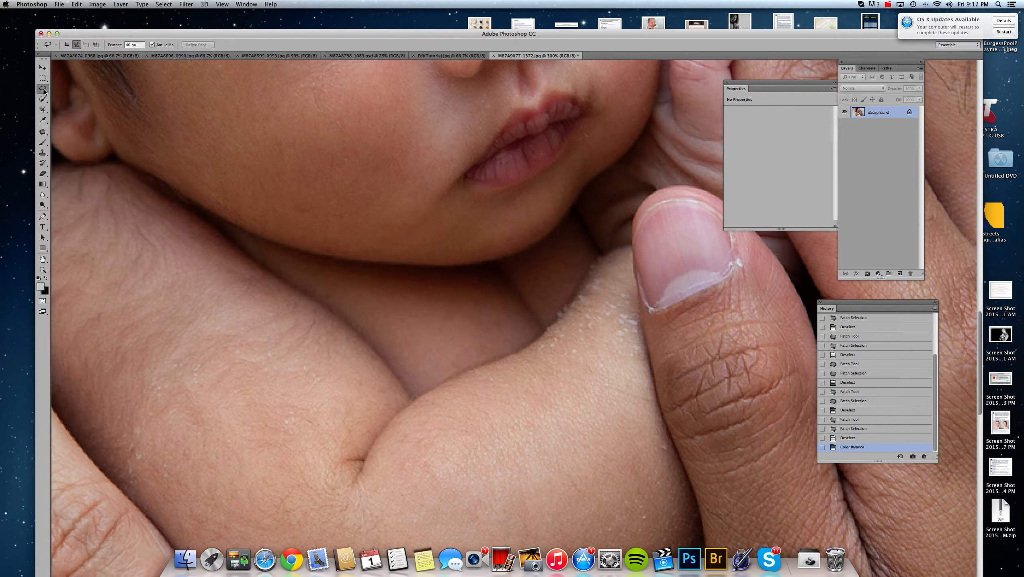
{"action": "left_click", "coordinate": [129, 45]}
{"action": "type", "text": "1"}
{"action": "mouse_move", "coordinate": [459, 266]}
{"action": "left_mouse_down"}
{"action": "mouse_move", "coordinate": [271, 256]}
{"action": "mouse_move", "coordinate": [366, 303]}
{"action": "mouse_move", "coordinate": [530, 279]}
{"action": "mouse_move", "coordinate": [457, 272]}
{"action": "left_mouse_up"}
Apply Hue/Saturation to the selected neck strip with saturation -15 and lightness +5, and deselect it.
{"action": "left_click", "coordinate": [99, 7]}
{"action": "mouse_move", "coordinate": [126, 29]}
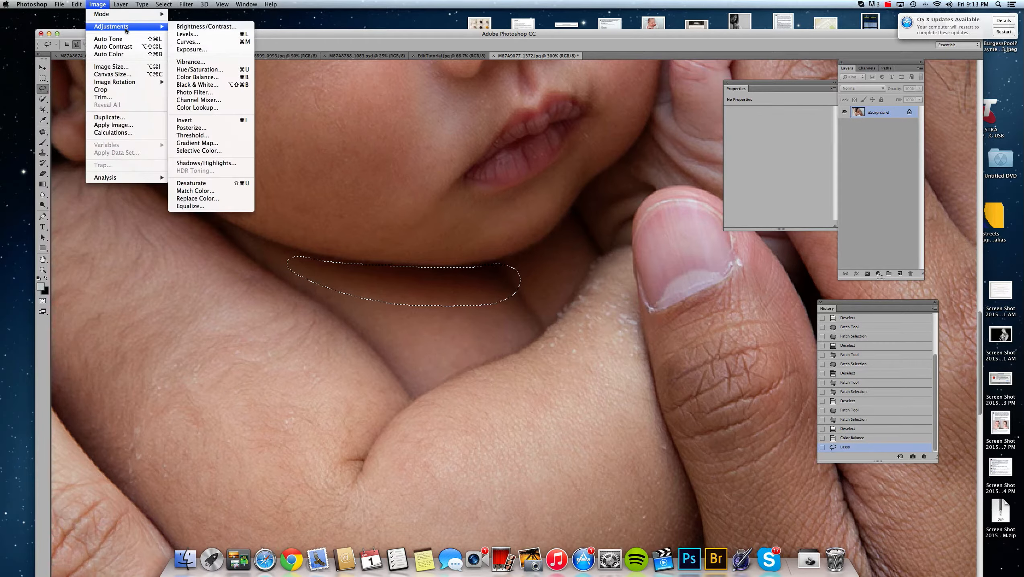
{"action": "left_click", "coordinate": [204, 72]}
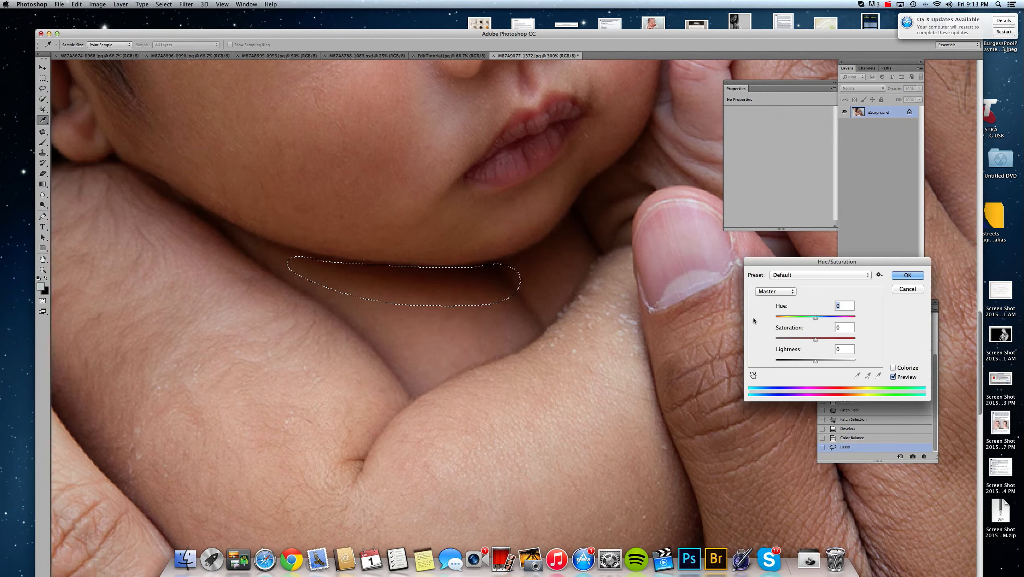
{"action": "left_click_drag", "start_coordinate": [814, 341], "coordinate": [811, 342]}
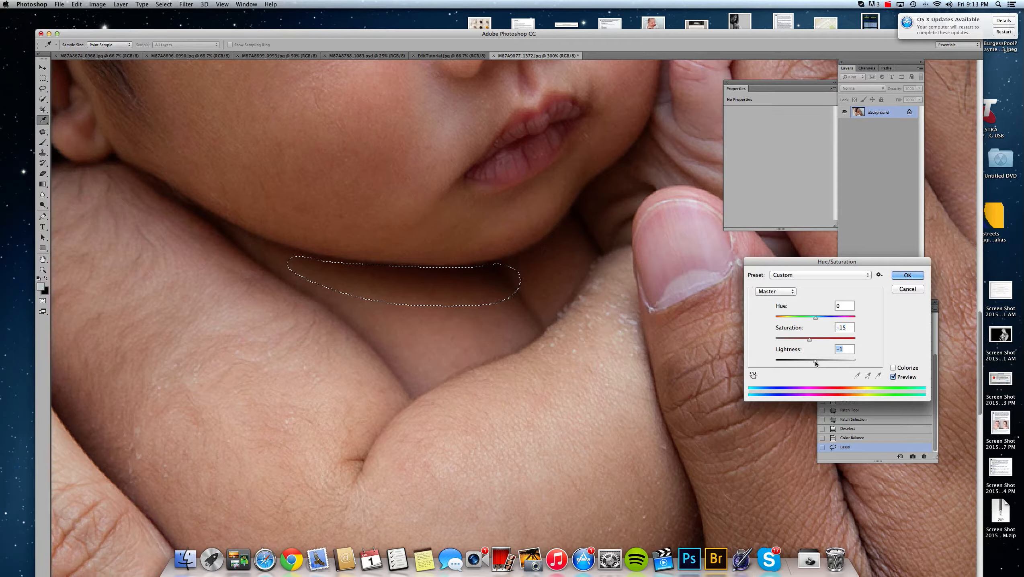
{"action": "left_click_drag", "start_coordinate": [815, 361], "coordinate": [816, 361]}
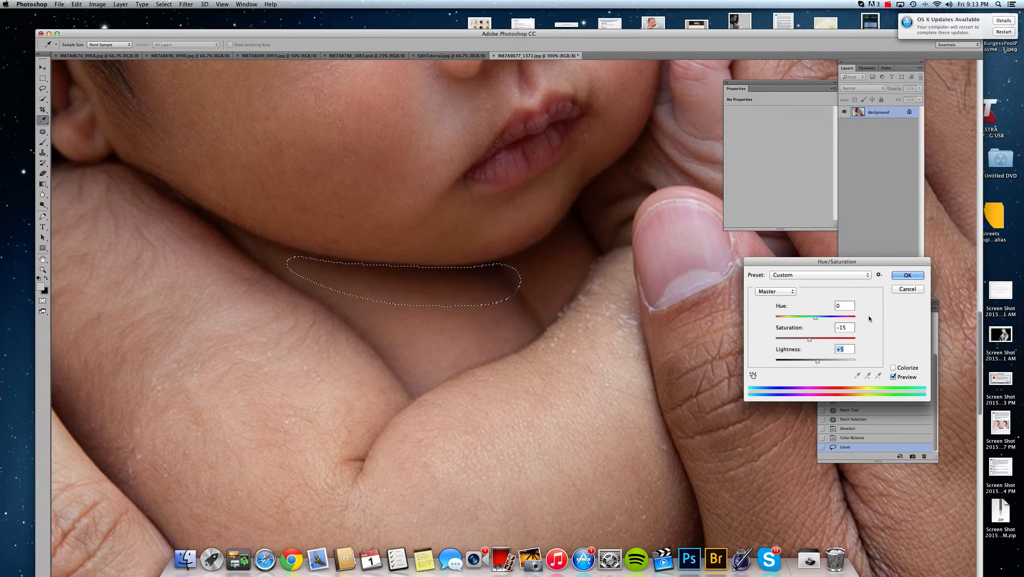
{"action": "left_click", "coordinate": [907, 275]}
{"action": "key", "text": "super+d"}
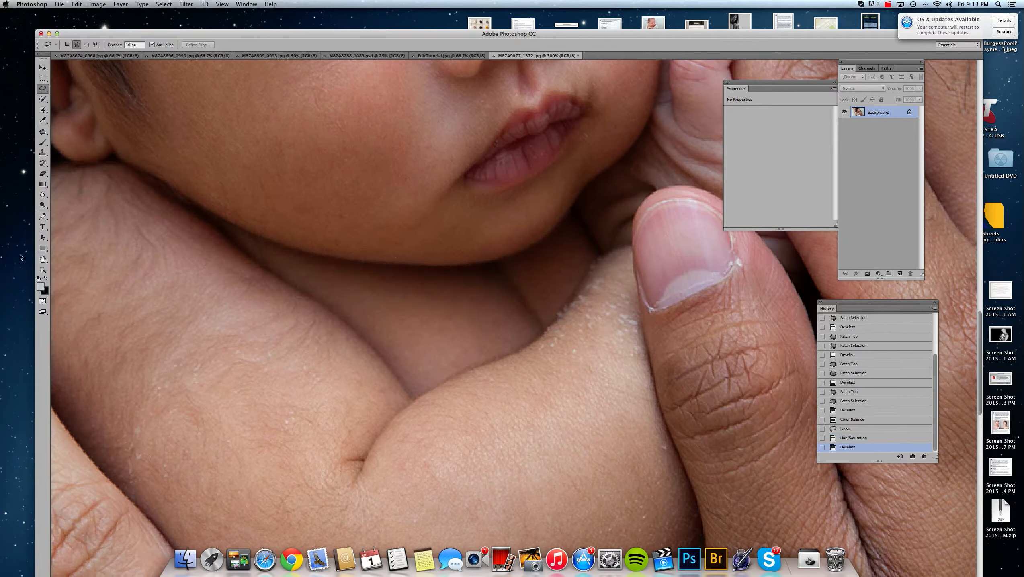
Set the Lasso feather to 50 px and outline the baby's lower cheek and jaw from the ear to the chin.
{"action": "left_click", "coordinate": [43, 270]}
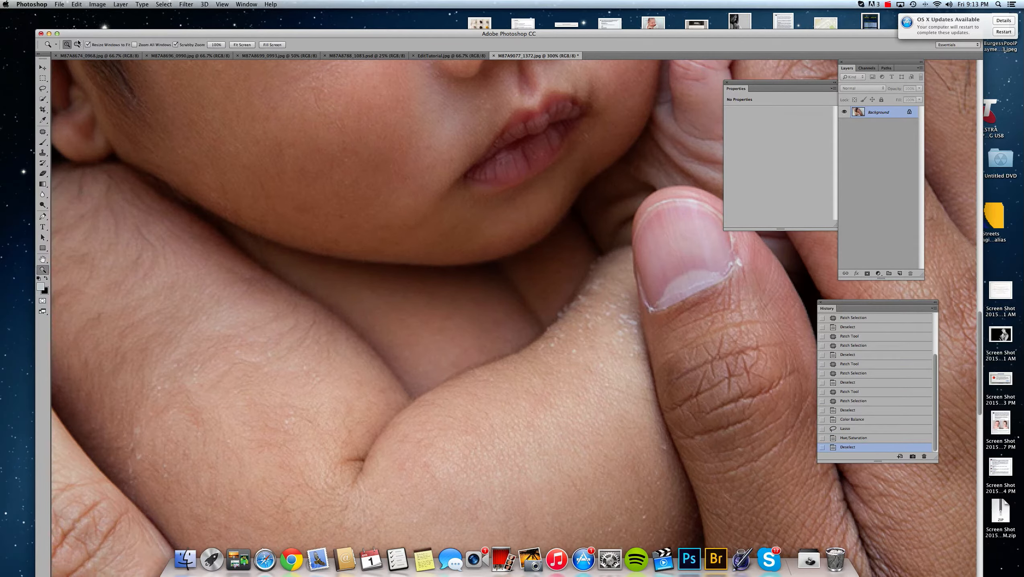
{"action": "left_click", "coordinate": [440, 221]}
{"action": "left_click", "coordinate": [440, 221]}
{"action": "left_click", "coordinate": [44, 89]}
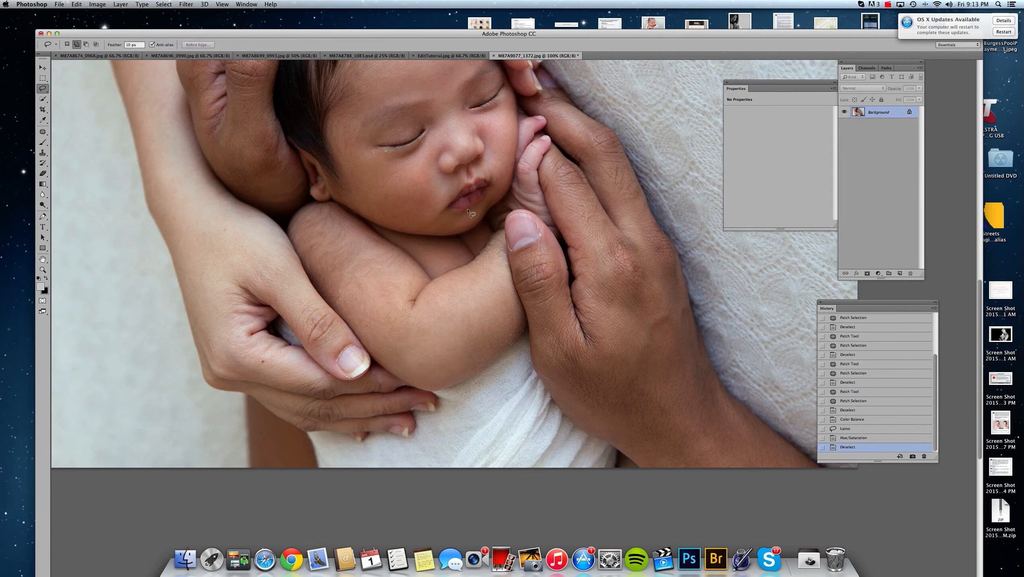
{"action": "left_click", "coordinate": [129, 44]}
{"action": "type", "text": "50"}
{"action": "mouse_move", "coordinate": [505, 175]}
{"action": "left_mouse_down"}
{"action": "mouse_move", "coordinate": [486, 198]}
{"action": "mouse_move", "coordinate": [440, 210]}
{"action": "left_mouse_up"}
{"action": "mouse_move", "coordinate": [370, 167]}
{"action": "left_mouse_down"}
{"action": "mouse_move", "coordinate": [308, 164]}
{"action": "mouse_move", "coordinate": [402, 251]}
{"action": "mouse_move", "coordinate": [421, 254]}
{"action": "mouse_move", "coordinate": [450, 233]}
{"action": "mouse_move", "coordinate": [479, 249]}
{"action": "mouse_move", "coordinate": [507, 176]}
{"action": "left_mouse_up"}
Shift the midtones of the selected cheek and jaw slightly toward blue with Color Balance, and deselect the area.
{"action": "left_click", "coordinate": [97, 4]}
{"action": "mouse_move", "coordinate": [122, 26]}
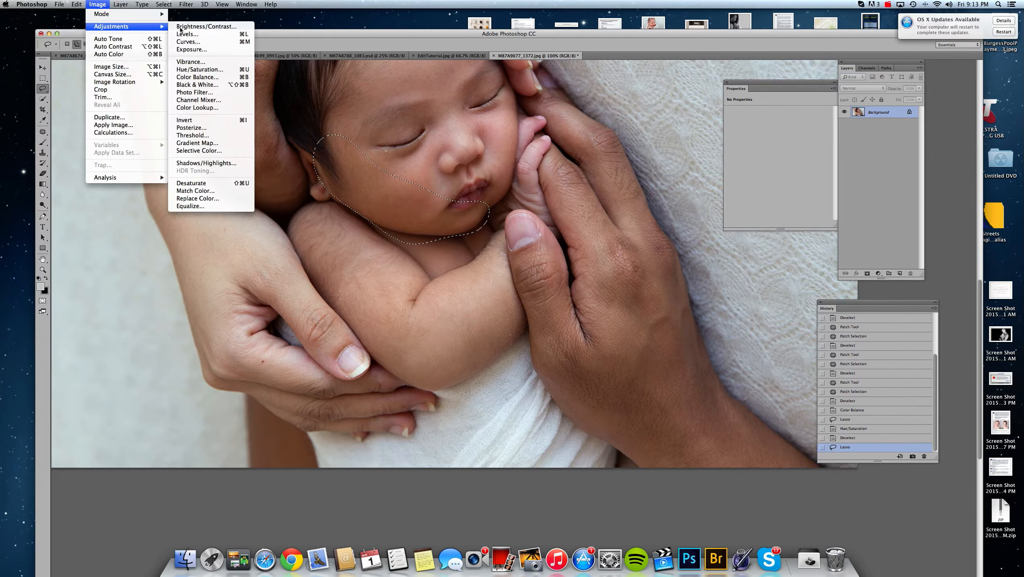
{"action": "left_click", "coordinate": [202, 77]}
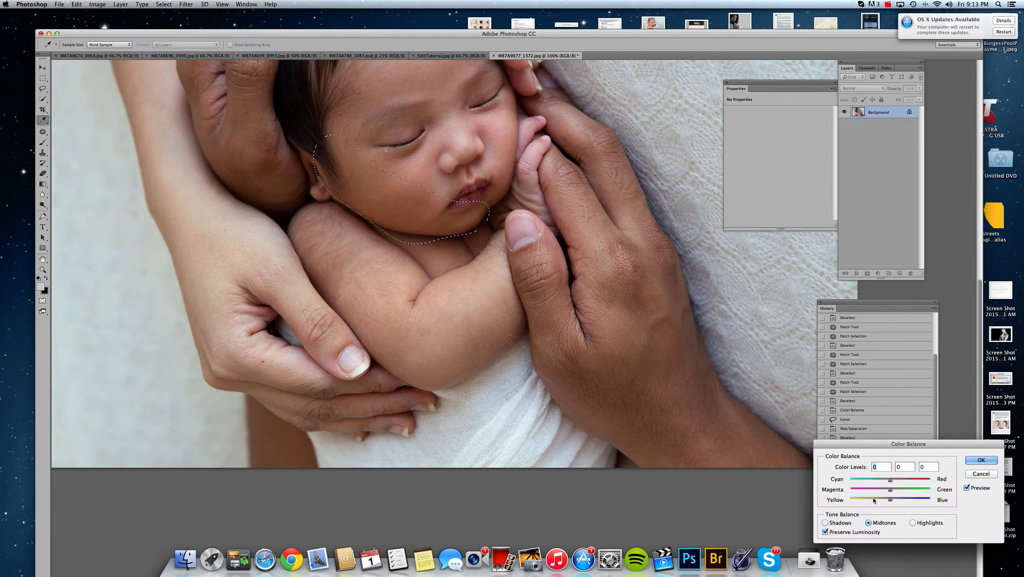
{"action": "left_click_drag", "start_coordinate": [892, 501], "coordinate": [893, 501]}
{"action": "left_click", "coordinate": [980, 460]}
{"action": "key", "text": "l"}
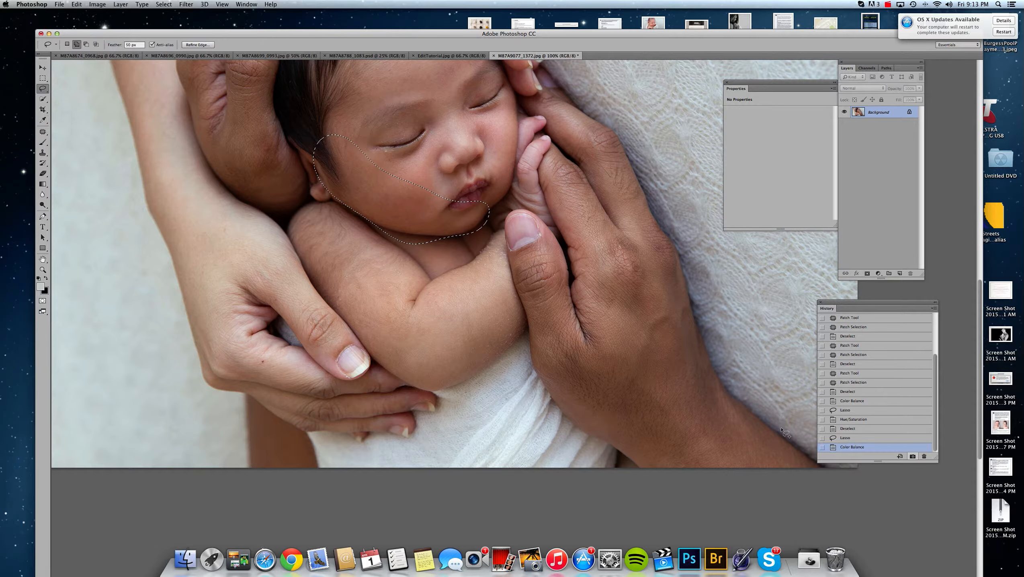
{"action": "key", "text": "super+d"}
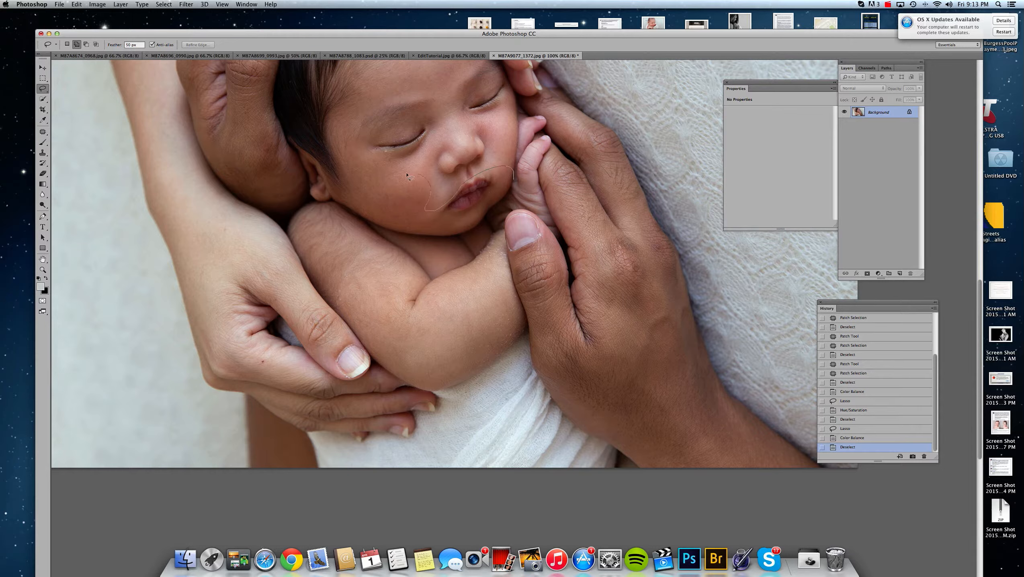
Lasso the baby's mouth and chin area, brighten it using Levels with midtones 1.07 and white input 233, and deselect it.
{"action": "left_click_drag", "start_coordinate": [517, 173], "coordinate": [516, 175]}
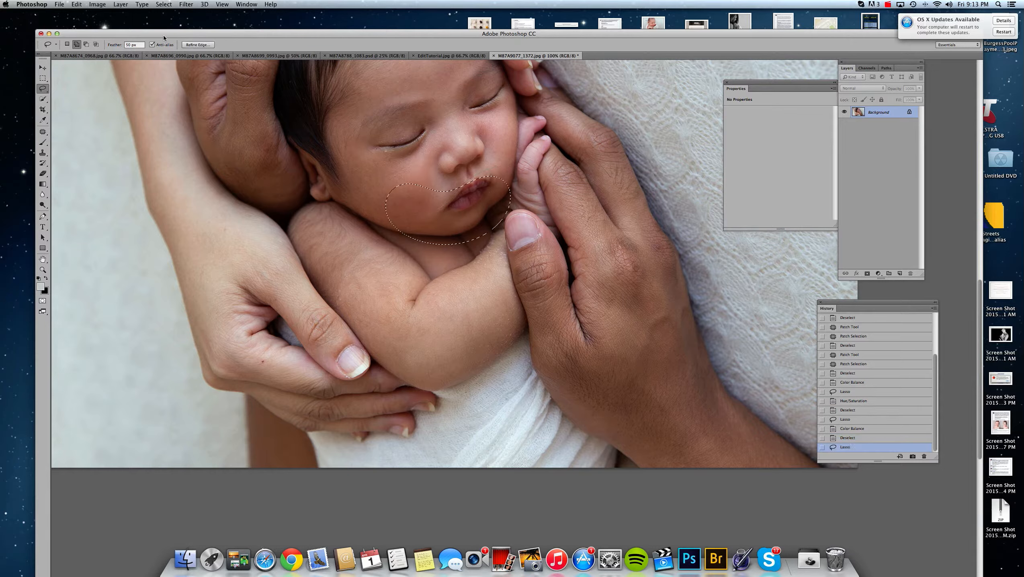
{"action": "left_click", "coordinate": [95, 4]}
{"action": "mouse_move", "coordinate": [122, 22]}
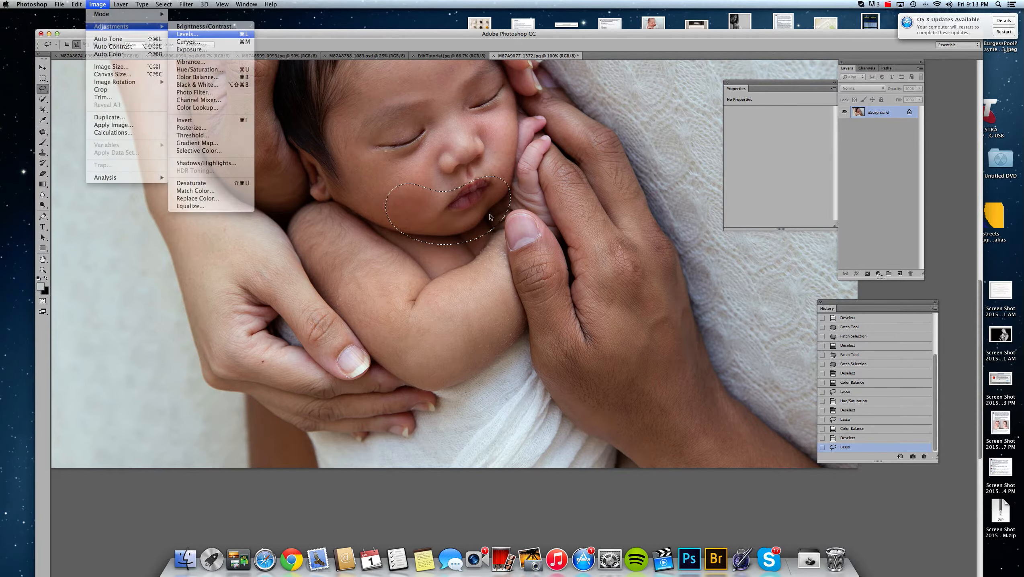
{"action": "left_click", "coordinate": [182, 35]}
{"action": "left_click_drag", "start_coordinate": [792, 371], "coordinate": [735, 374]}
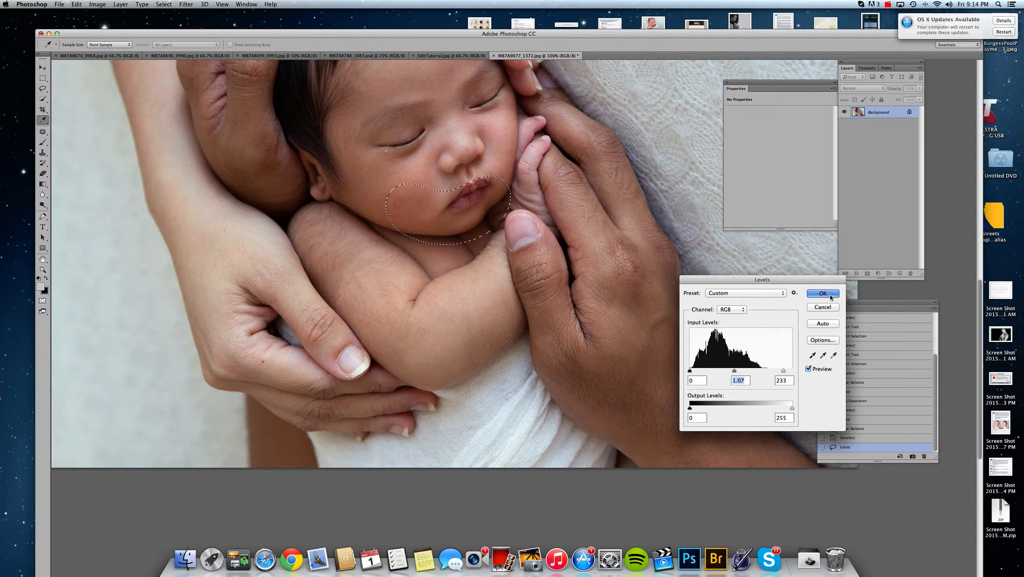
{"action": "key", "text": "Return"}
{"action": "key", "text": "super+d"}
Lasso the back of the lighter-skinned adult hand and add the baby's forearm to the selection.
{"action": "key", "text": "z"}
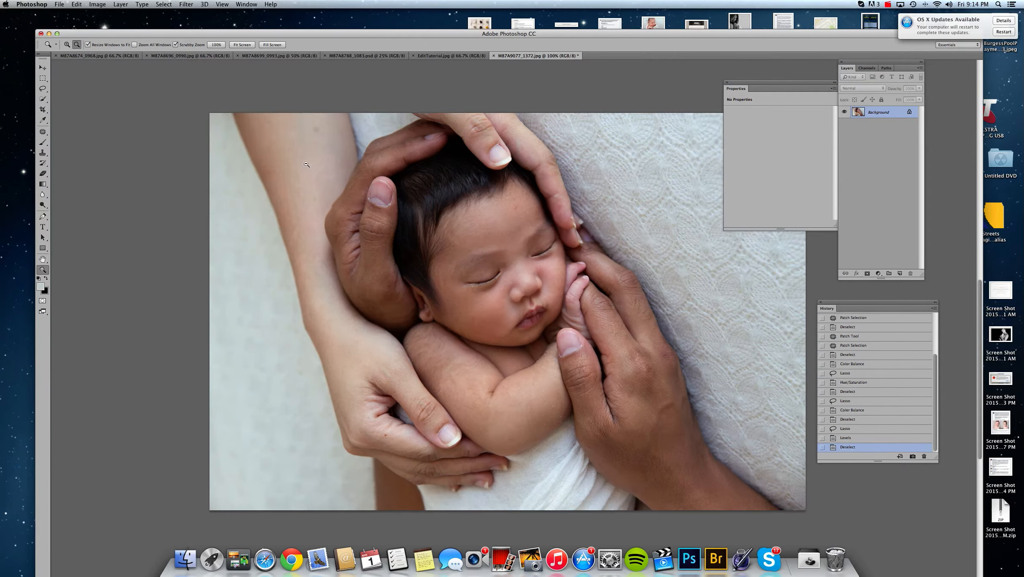
{"action": "left_click", "coordinate": [306, 164], "text": "alt"}
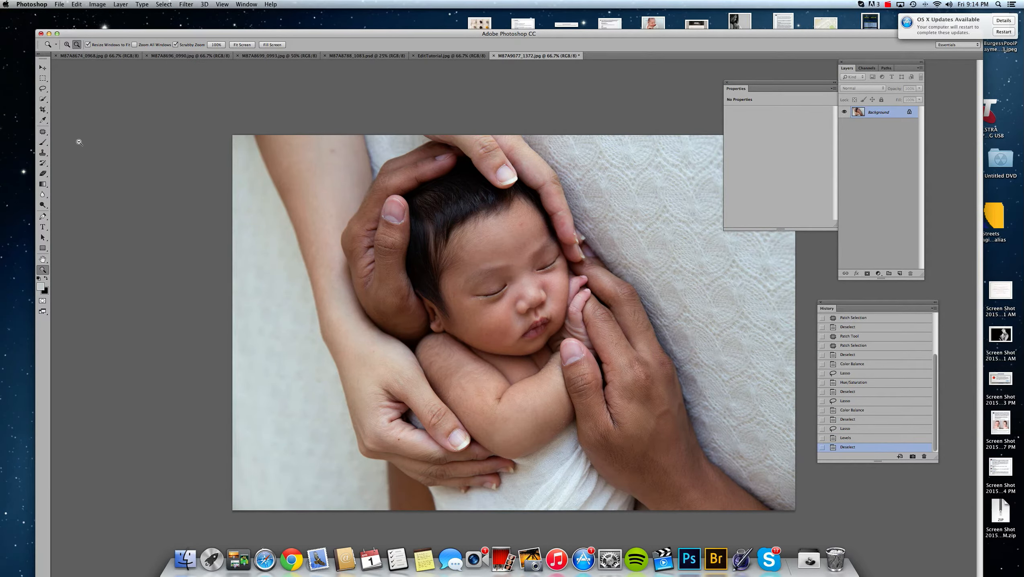
{"action": "key", "text": "l"}
{"action": "left_click_drag", "start_coordinate": [431, 390], "coordinate": [408, 352]}
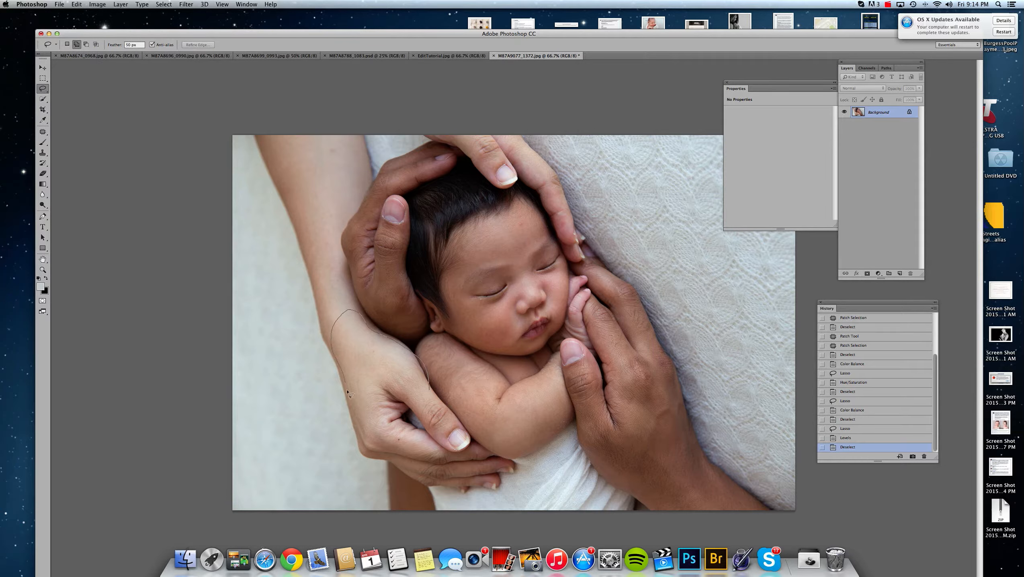
{"action": "mouse_move", "coordinate": [375, 427]}
{"action": "left_mouse_down"}
{"action": "mouse_move", "coordinate": [394, 393]}
{"action": "mouse_move", "coordinate": [428, 415]}
{"action": "mouse_move", "coordinate": [422, 383]}
{"action": "left_mouse_up"}
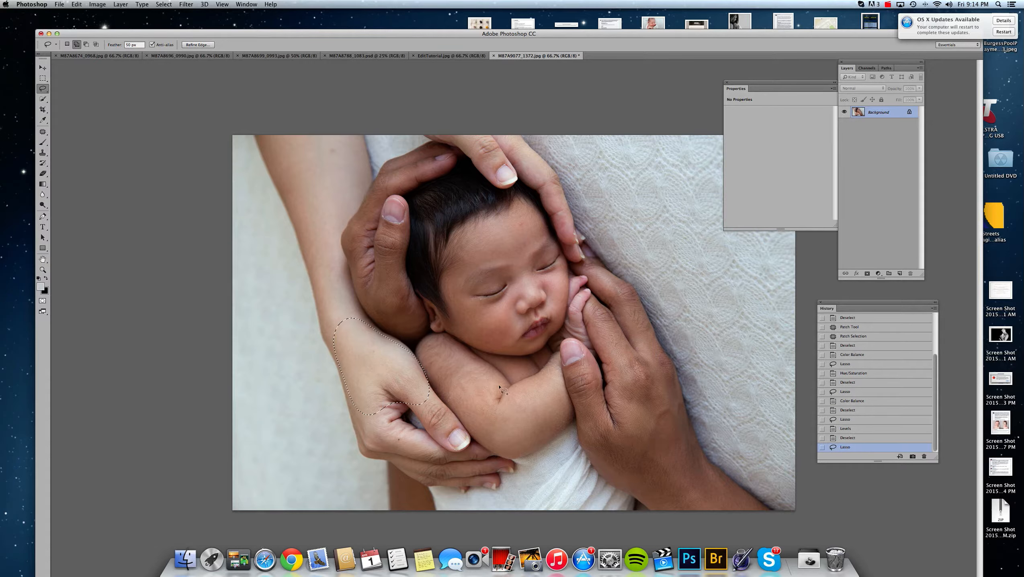
{"action": "left_click_drag", "start_coordinate": [563, 391], "coordinate": [546, 369]}
{"action": "mouse_move", "coordinate": [481, 363]}
{"action": "left_mouse_down"}
{"action": "mouse_move", "coordinate": [446, 400]}
{"action": "mouse_move", "coordinate": [481, 445]}
{"action": "mouse_move", "coordinate": [519, 457]}
{"action": "mouse_move", "coordinate": [576, 417]}
{"action": "mouse_move", "coordinate": [564, 374]}
{"action": "left_mouse_up"}
Apply Color Balance to the selected hand and forearm with midtones shifted to +14 red, and deselect them.
{"action": "left_click", "coordinate": [98, 4]}
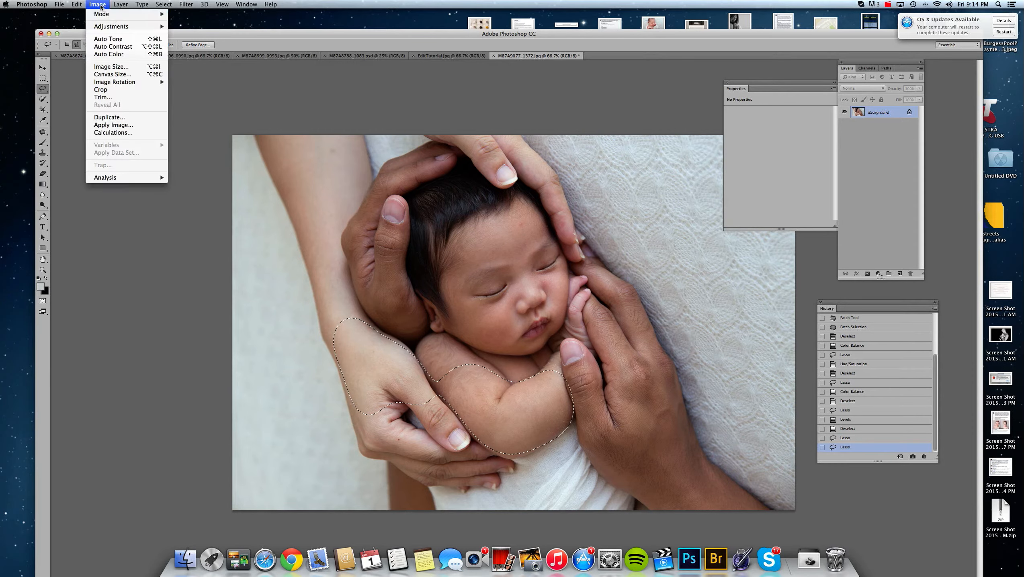
{"action": "mouse_move", "coordinate": [113, 26]}
{"action": "left_click", "coordinate": [194, 79]}
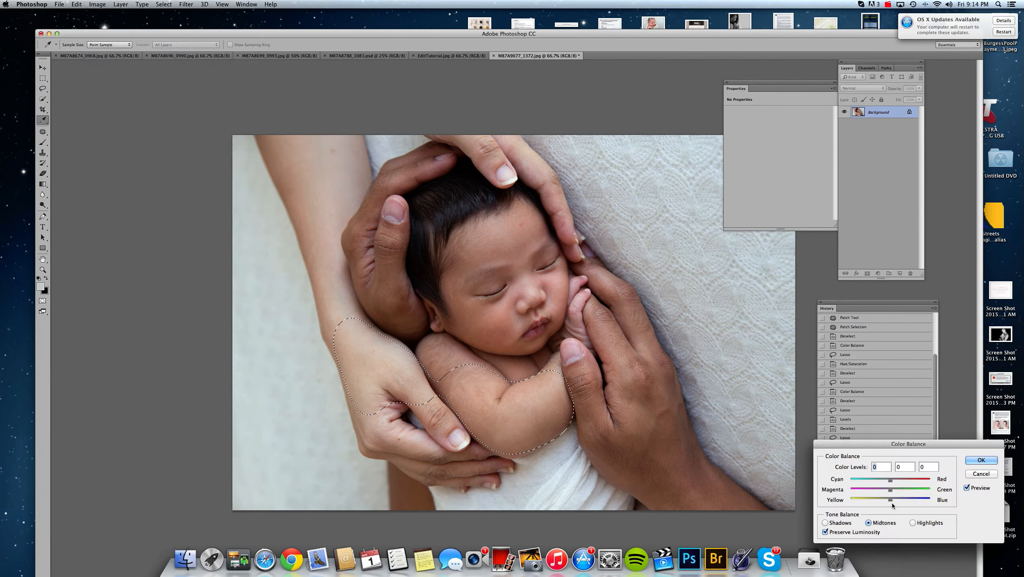
{"action": "left_click_drag", "start_coordinate": [891, 481], "coordinate": [896, 482]}
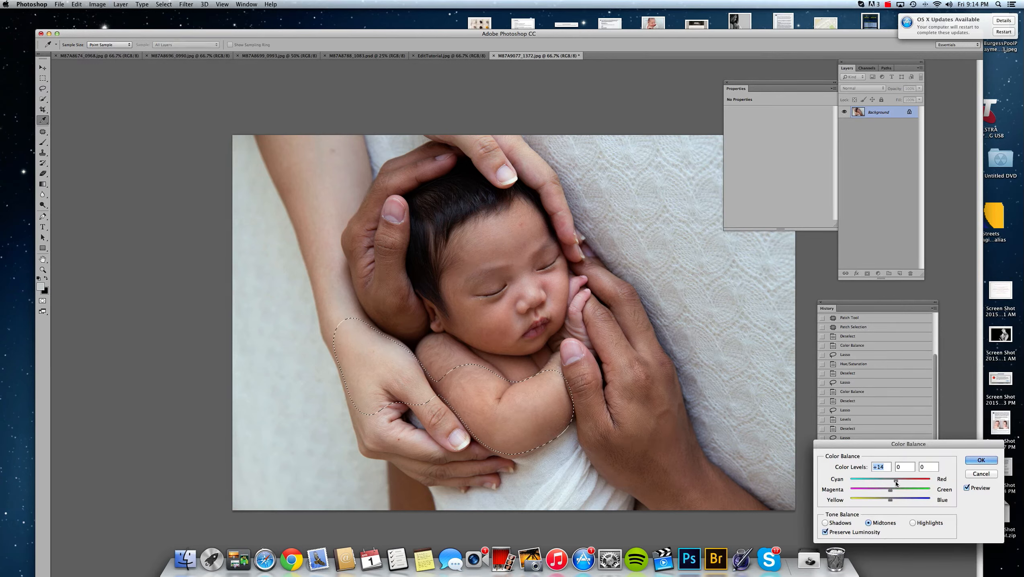
{"action": "left_click", "coordinate": [990, 467]}
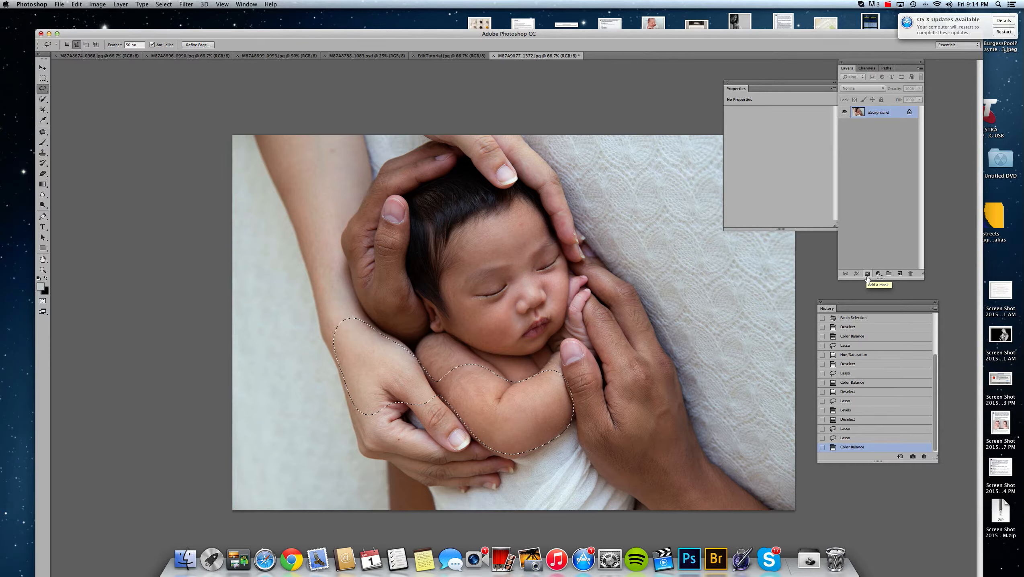
{"action": "key", "text": "super+d"}
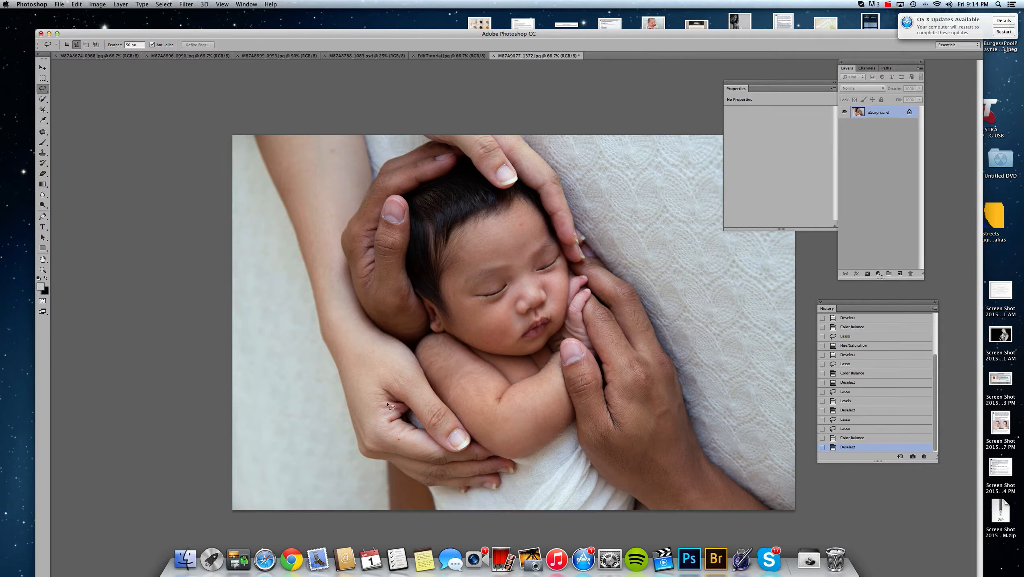
Lasso patches on the lighter-skinned adult's hand, fingers and upper forearm as one combined selection.
{"action": "left_click_drag", "start_coordinate": [379, 405], "coordinate": [356, 344]}
{"action": "left_click_drag", "start_coordinate": [347, 397], "coordinate": [388, 411]}
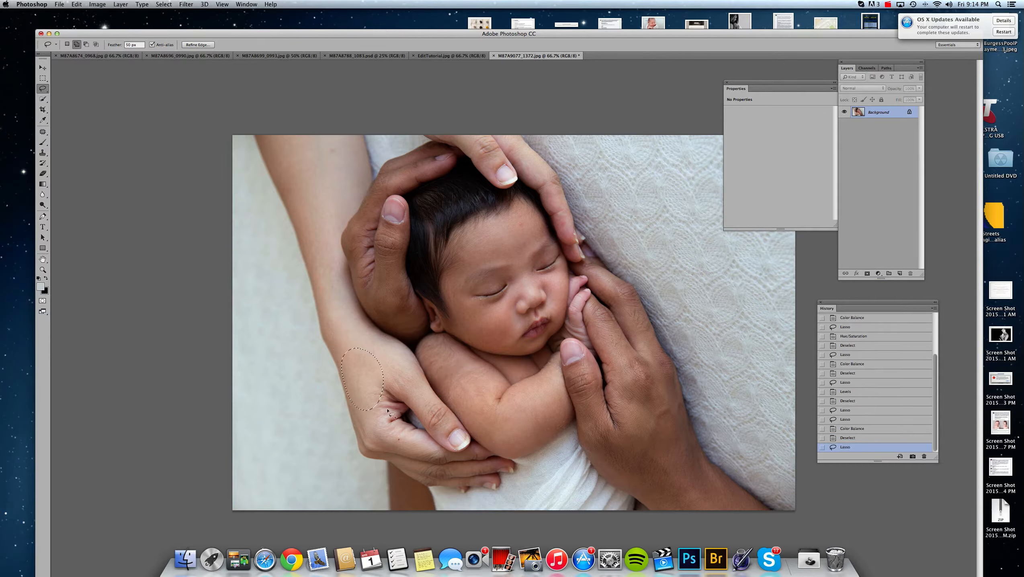
{"action": "mouse_move", "coordinate": [421, 441]}
{"action": "left_mouse_down"}
{"action": "mouse_move", "coordinate": [402, 464]}
{"action": "mouse_move", "coordinate": [429, 456]}
{"action": "mouse_move", "coordinate": [421, 443]}
{"action": "left_mouse_up"}
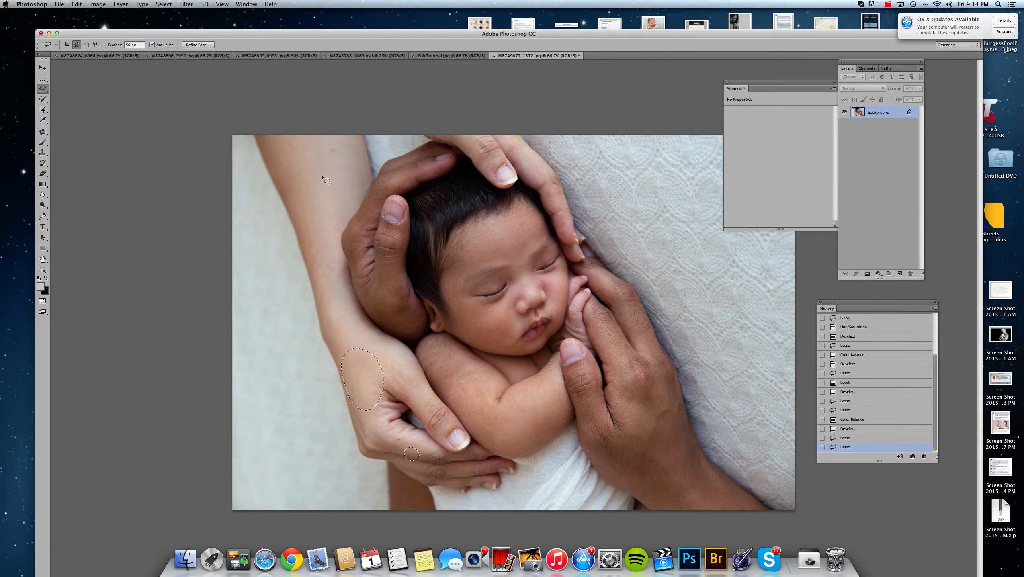
{"action": "mouse_move", "coordinate": [326, 181]}
{"action": "left_mouse_down"}
{"action": "mouse_move", "coordinate": [348, 201]}
{"action": "mouse_move", "coordinate": [350, 137]}
{"action": "left_mouse_up"}
Apply Color Balance to the selected hand and forearm patches with midtones shifted to +13 red, and deselect them.
{"action": "left_click", "coordinate": [97, 4]}
{"action": "mouse_move", "coordinate": [111, 29]}
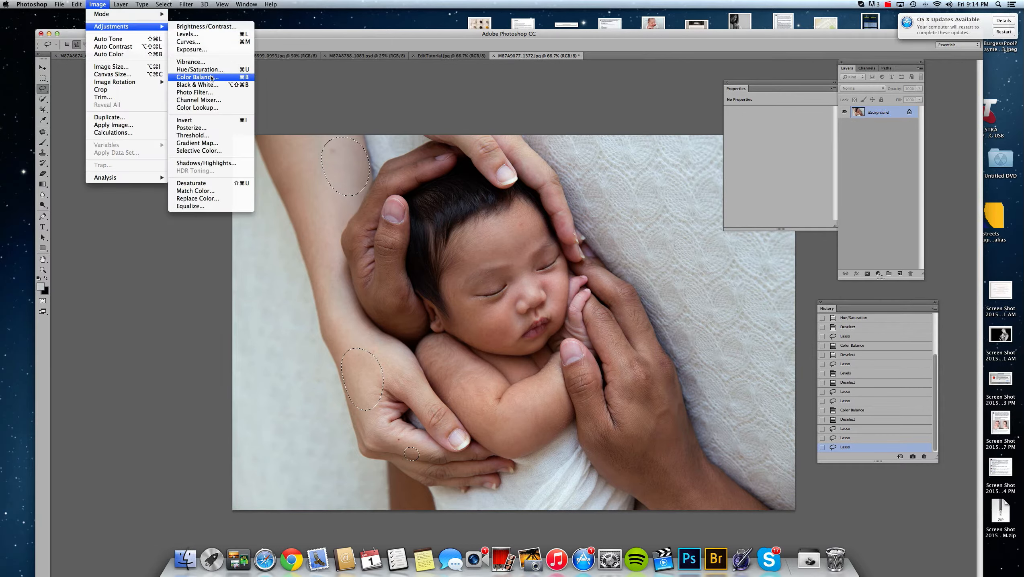
{"action": "left_click", "coordinate": [194, 74]}
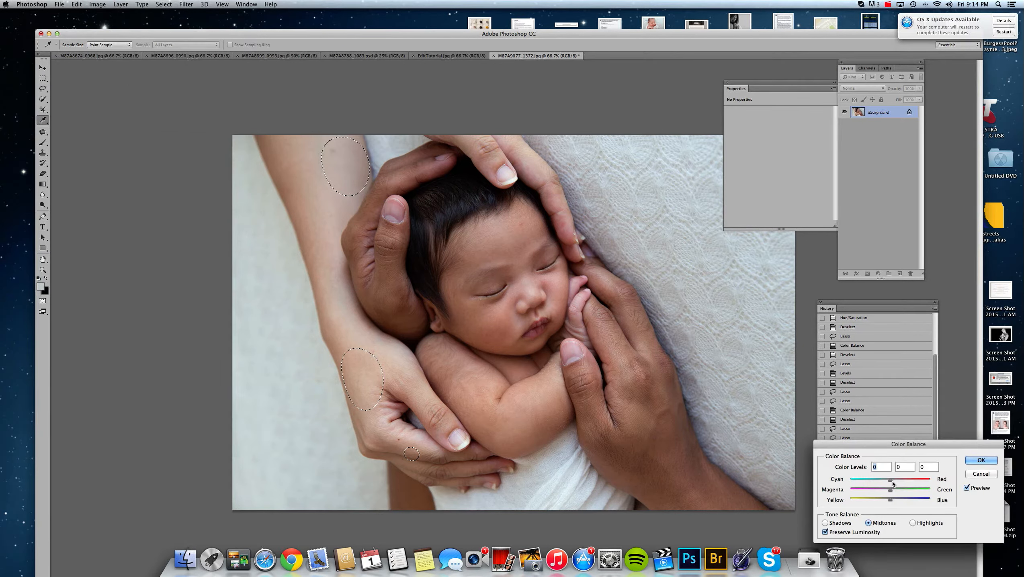
{"action": "left_click_drag", "start_coordinate": [892, 481], "coordinate": [896, 483]}
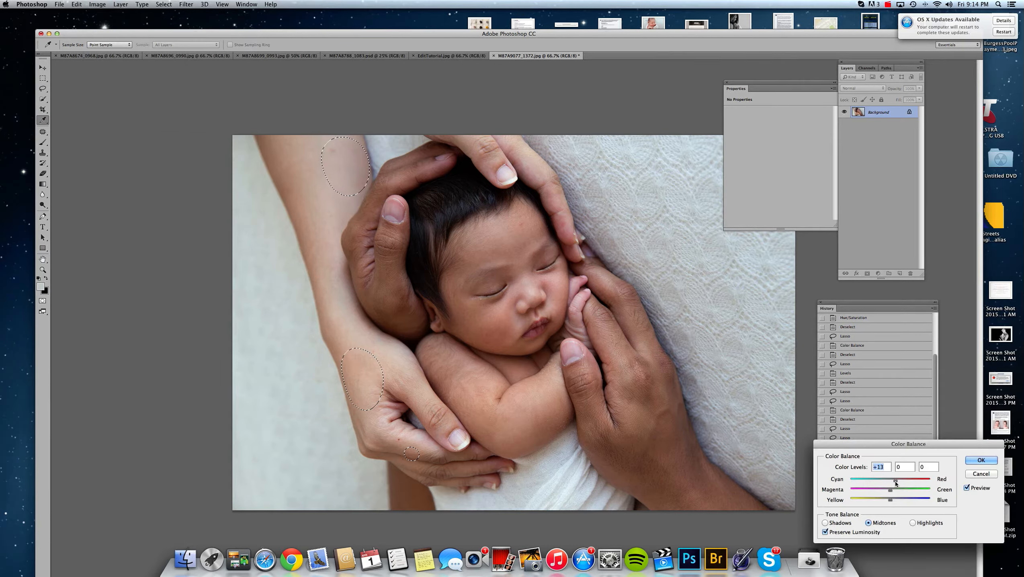
{"action": "left_click", "coordinate": [981, 460]}
{"action": "key", "text": "super+d"}
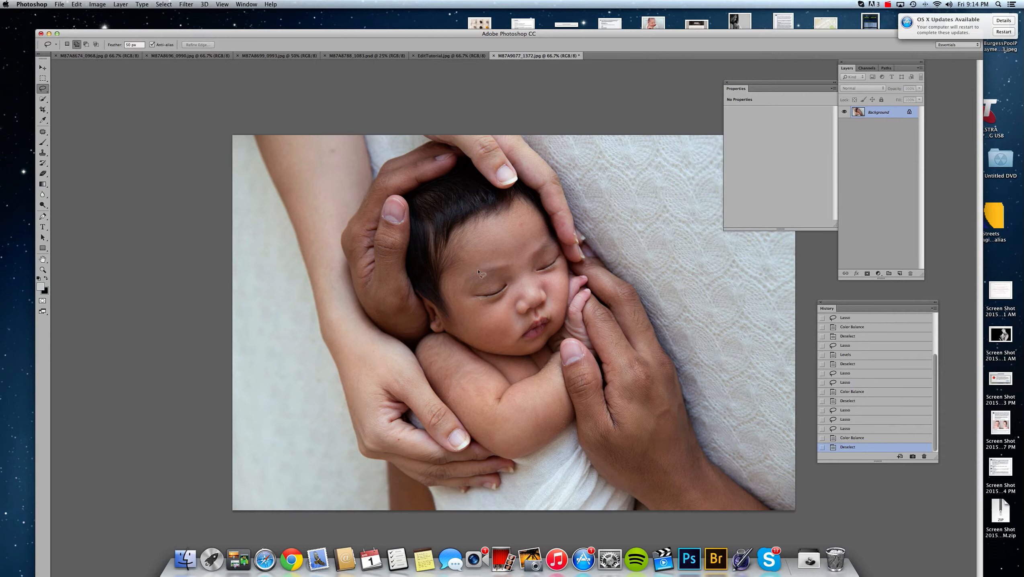
Lasso the baby's lower cheek beside the mouth, reduce its saturation to -5 with Hue/Saturation, and deselect it.
{"action": "mouse_move", "coordinate": [552, 328]}
{"action": "left_mouse_down"}
{"action": "mouse_move", "coordinate": [526, 339]}
{"action": "mouse_move", "coordinate": [496, 319]}
{"action": "mouse_move", "coordinate": [467, 325]}
{"action": "mouse_move", "coordinate": [483, 348]}
{"action": "mouse_move", "coordinate": [532, 357]}
{"action": "mouse_move", "coordinate": [558, 348]}
{"action": "mouse_move", "coordinate": [565, 320]}
{"action": "mouse_move", "coordinate": [546, 356]}
{"action": "left_mouse_up"}
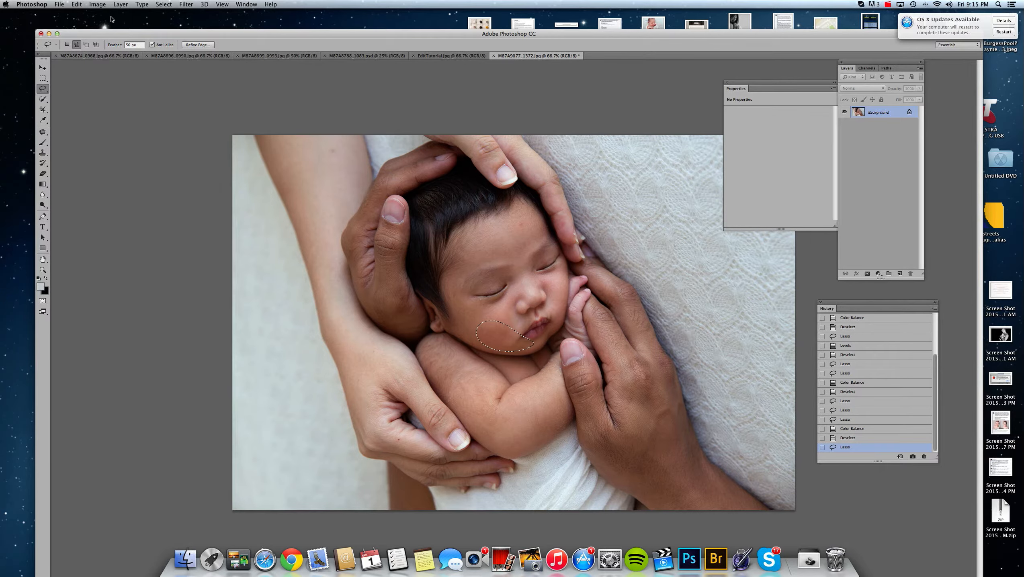
{"action": "left_click", "coordinate": [97, 4]}
{"action": "mouse_move", "coordinate": [118, 24]}
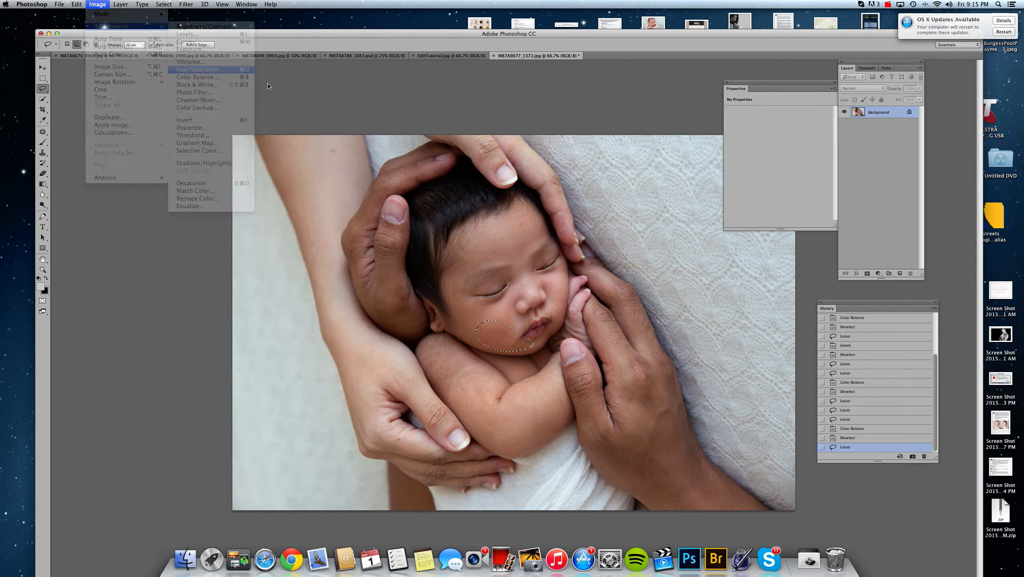
{"action": "left_click", "coordinate": [194, 65]}
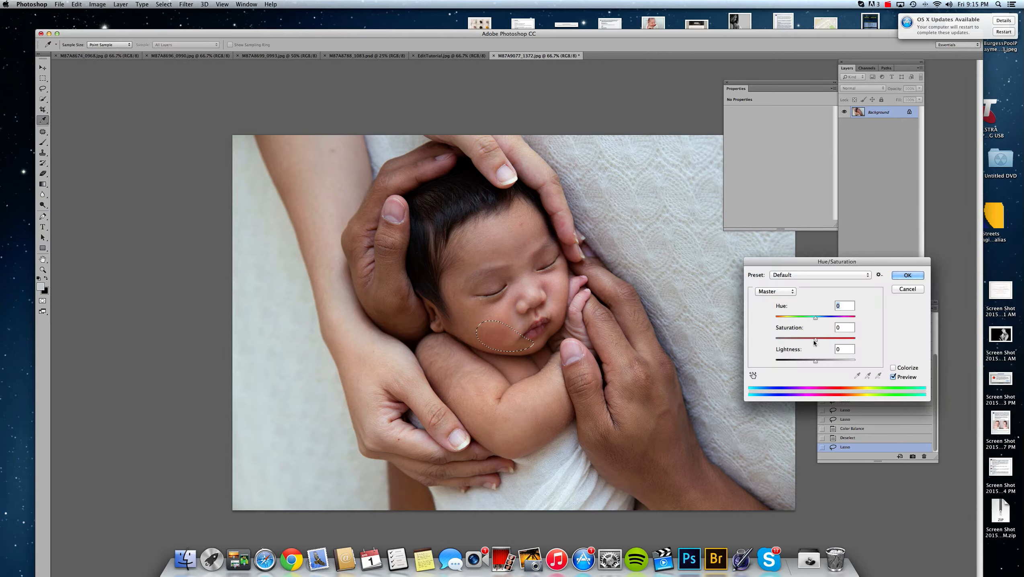
{"action": "left_click_drag", "start_coordinate": [815, 340], "coordinate": [813, 342]}
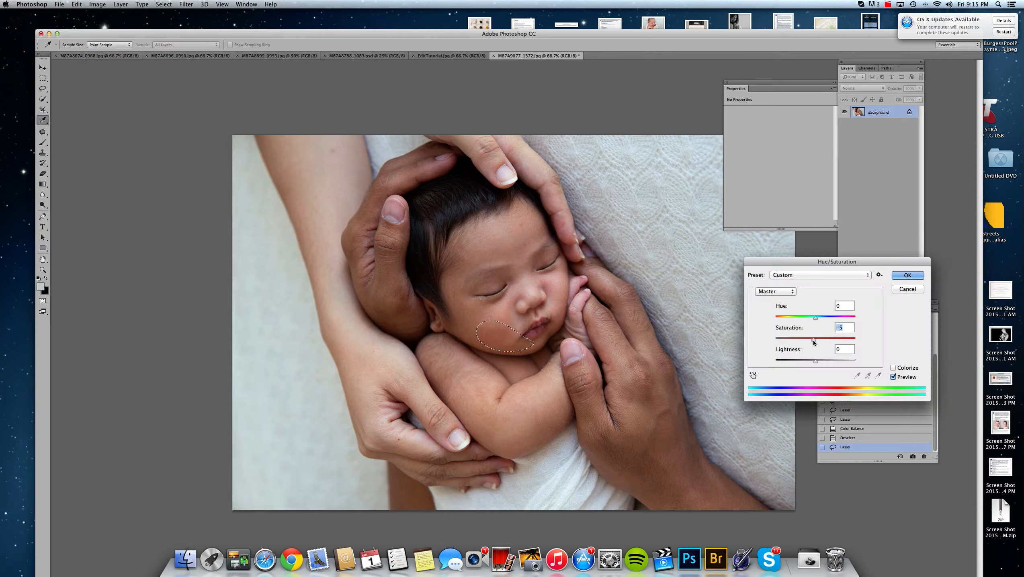
{"action": "left_click", "coordinate": [900, 277]}
{"action": "key", "text": "super+d"}
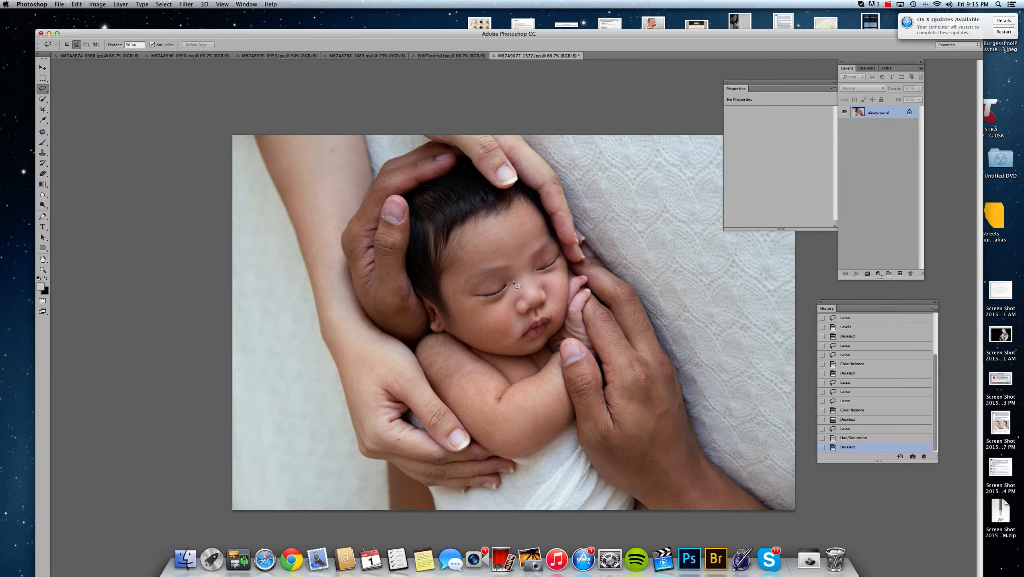
Lasso the baby's forehead down to the closed eyes and slightly raise its contrast with Brightness/Contrast.
{"action": "mouse_move", "coordinate": [457, 299]}
{"action": "left_mouse_down"}
{"action": "mouse_move", "coordinate": [464, 223]}
{"action": "mouse_move", "coordinate": [547, 217]}
{"action": "mouse_move", "coordinate": [552, 244]}
{"action": "left_mouse_up"}
{"action": "left_click", "coordinate": [97, 4]}
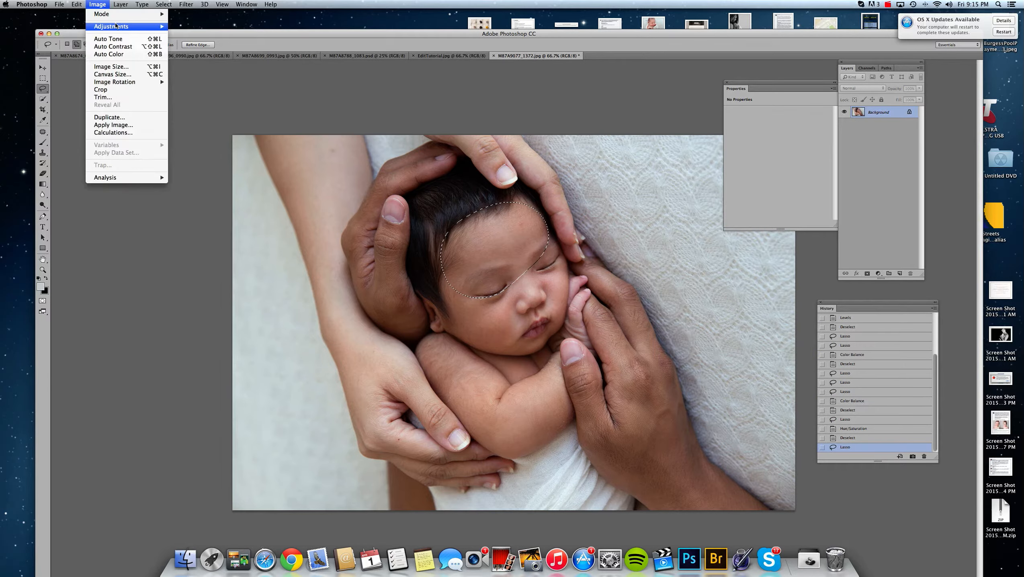
{"action": "mouse_move", "coordinate": [121, 25]}
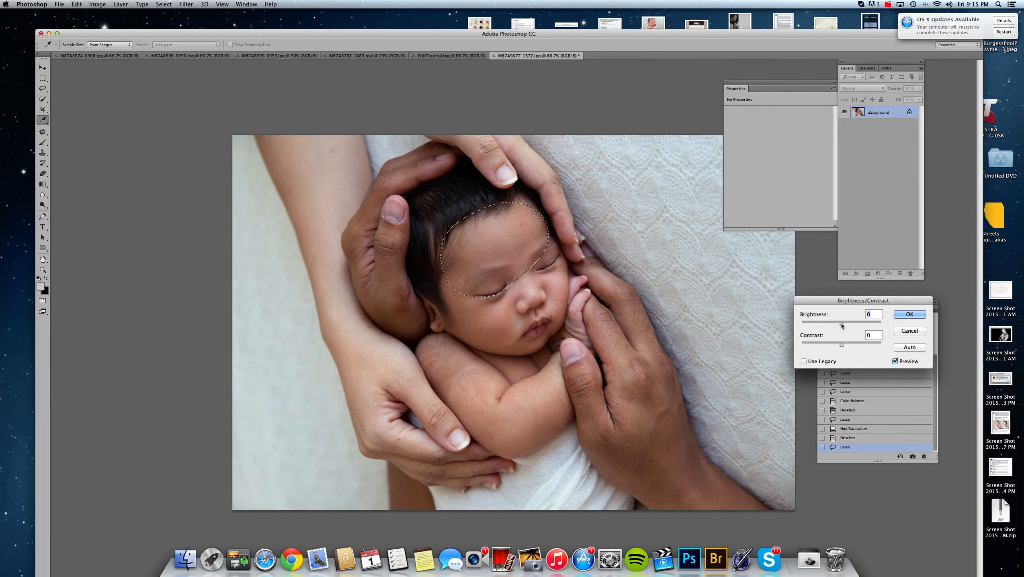
{"action": "left_click_drag", "start_coordinate": [842, 344], "coordinate": [845, 345]}
{"action": "left_click", "coordinate": [908, 314]}
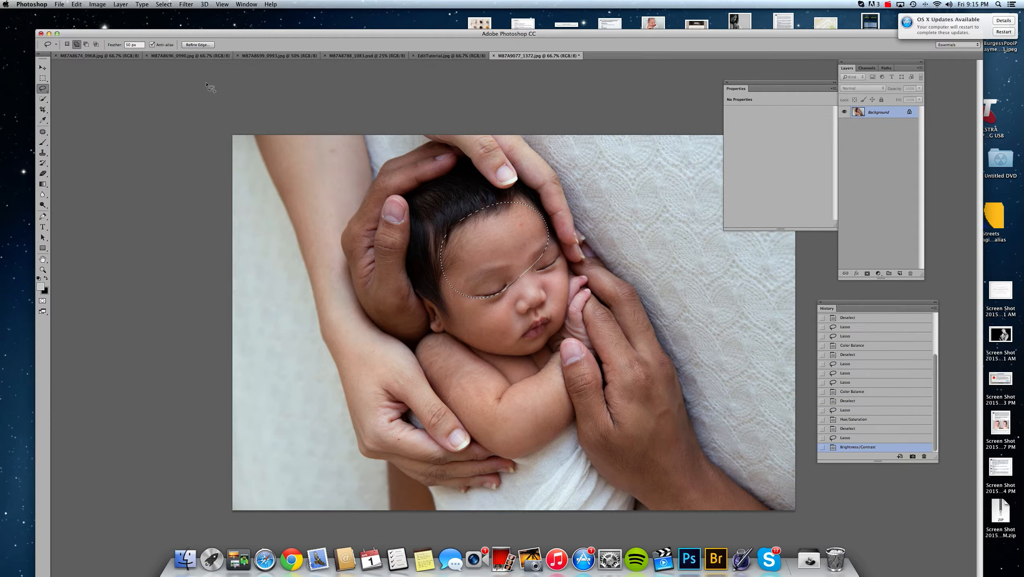
Fine-tune the selected forehead's midtones with Color Balance and deselect it.
{"action": "left_click", "coordinate": [97, 4]}
{"action": "mouse_move", "coordinate": [121, 26]}
{"action": "left_click", "coordinate": [197, 77]}
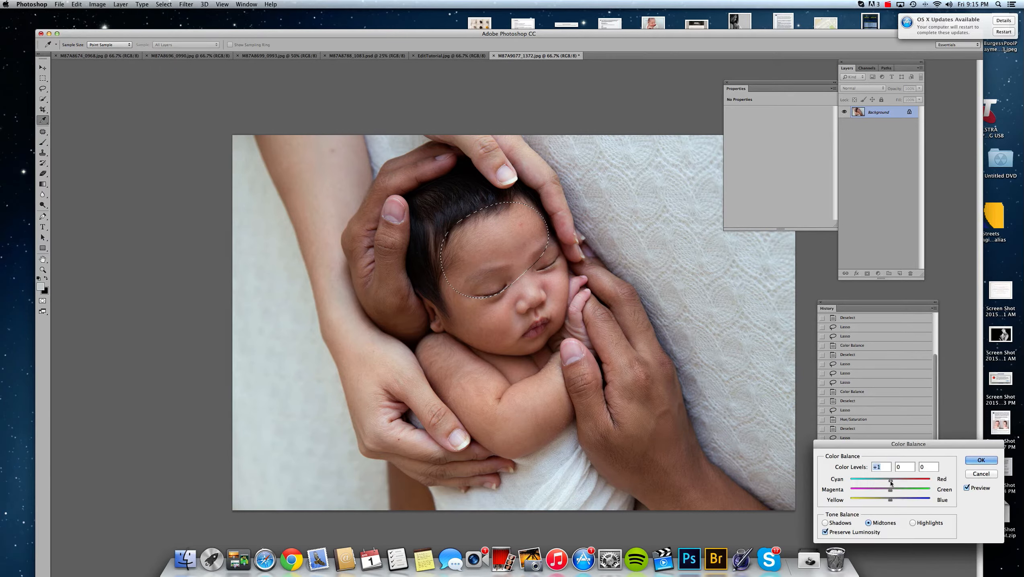
{"action": "left_click_drag", "start_coordinate": [891, 480], "coordinate": [889, 502]}
{"action": "left_click", "coordinate": [983, 461]}
{"action": "key", "text": "super+d"}
Patch the red spot on the baby's upper forehead with clean skin from nearby.
{"action": "left_click", "coordinate": [41, 273]}
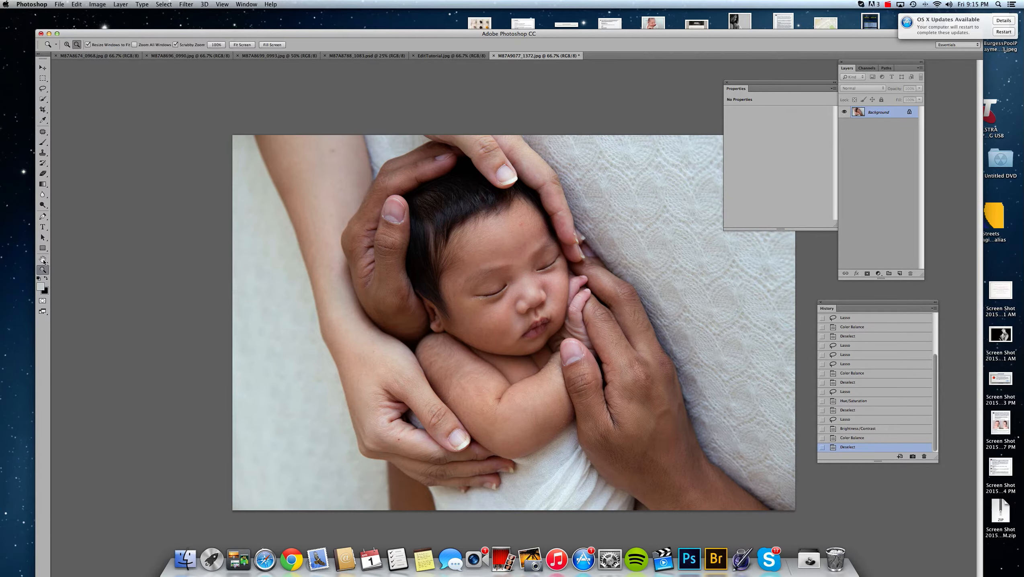
{"action": "left_click", "coordinate": [598, 324]}
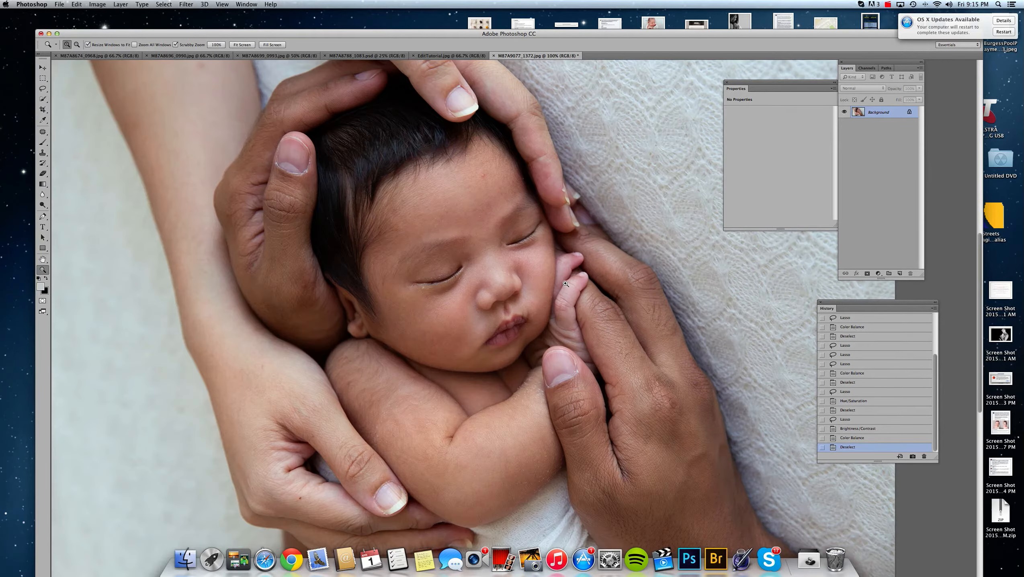
{"action": "left_click", "coordinate": [409, 251]}
{"action": "scroll", "coordinate": [358, 238], "scroll_direction": "up", "scroll_amount": 2}
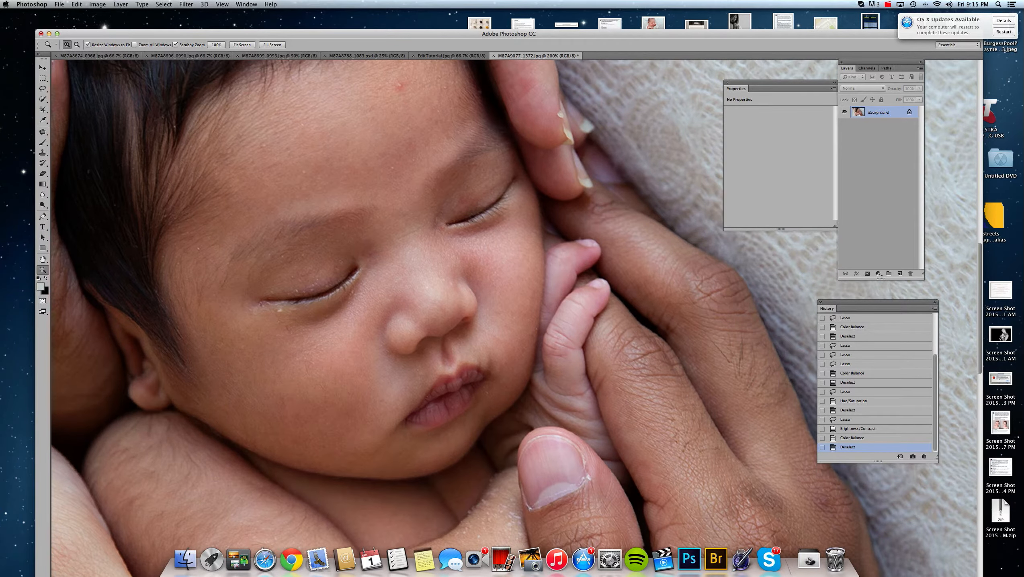
{"action": "left_click", "coordinate": [42, 131]}
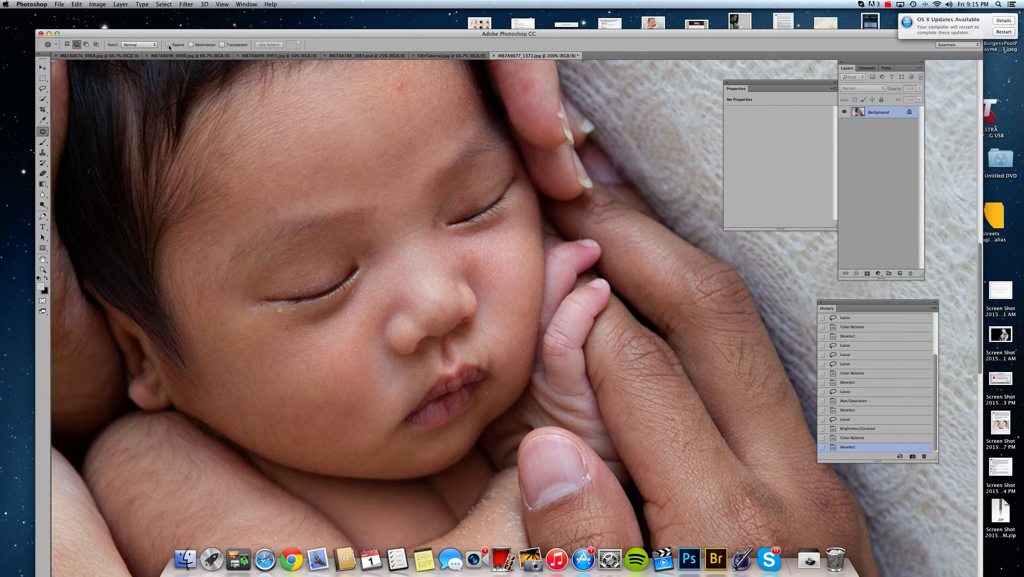
{"action": "mouse_move", "coordinate": [391, 79]}
{"action": "left_mouse_down"}
{"action": "mouse_move", "coordinate": [414, 78]}
{"action": "mouse_move", "coordinate": [407, 69]}
{"action": "mouse_move", "coordinate": [367, 96]}
{"action": "left_mouse_up"}
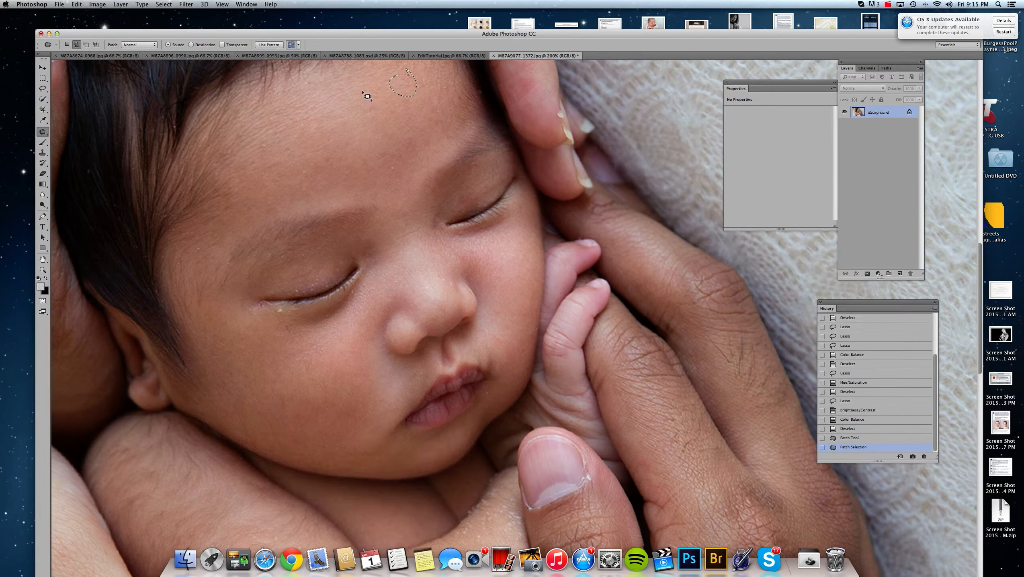
{"action": "key", "text": "super+d"}
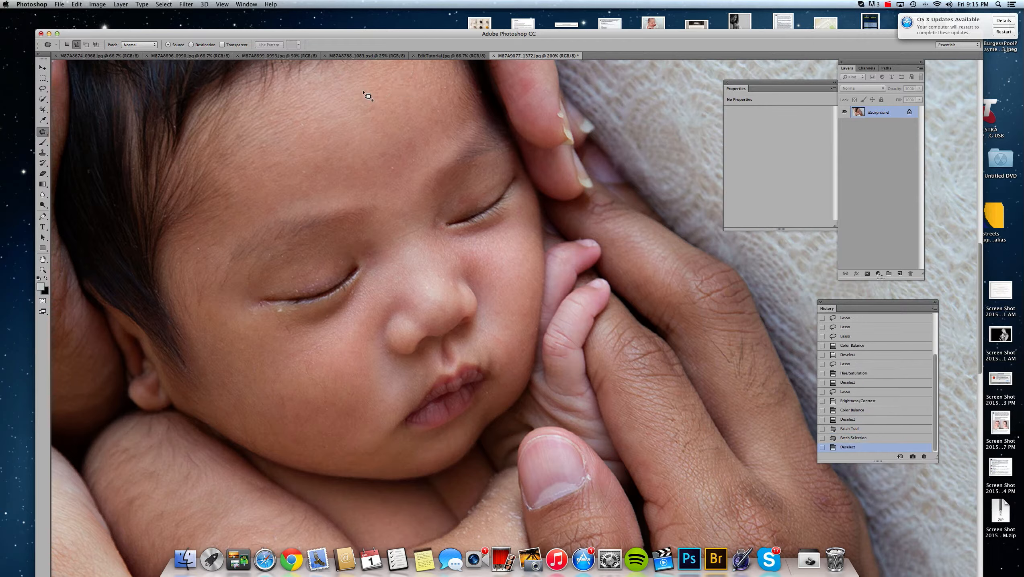
Patch the blemish above the baby's brows and the small marks under the outer corner of the nearer closed eye.
{"action": "mouse_move", "coordinate": [386, 175]}
{"action": "left_mouse_down"}
{"action": "mouse_move", "coordinate": [382, 164]}
{"action": "mouse_move", "coordinate": [369, 167]}
{"action": "left_mouse_up"}
{"action": "key", "text": "super+d"}
{"action": "left_click_drag", "start_coordinate": [275, 309], "coordinate": [282, 318]}
{"action": "mouse_move", "coordinate": [277, 311]}
{"action": "left_mouse_down"}
{"action": "mouse_move", "coordinate": [284, 322]}
{"action": "mouse_move", "coordinate": [273, 294]}
{"action": "mouse_move", "coordinate": [298, 295]}
{"action": "left_mouse_up"}
{"action": "key", "text": "super+d"}
{"action": "key", "text": "super+d"}
{"action": "mouse_move", "coordinate": [298, 295]}
{"action": "left_mouse_down"}
{"action": "mouse_move", "coordinate": [315, 288]}
{"action": "mouse_move", "coordinate": [301, 295]}
{"action": "left_mouse_up"}
{"action": "key", "text": "super+d"}
{"action": "key", "text": "super+d"}
{"action": "key", "text": "super+d"}
Patch the uneven skin between the baby's nearer eyebrow and closed eyelid.
{"action": "mouse_move", "coordinate": [303, 295]}
{"action": "left_mouse_down"}
{"action": "mouse_move", "coordinate": [317, 283]}
{"action": "mouse_move", "coordinate": [314, 259]}
{"action": "mouse_move", "coordinate": [294, 253]}
{"action": "left_mouse_up"}
{"action": "key", "text": "super+d"}
{"action": "key", "text": "super+d"}
{"action": "mouse_move", "coordinate": [288, 251]}
{"action": "left_mouse_down"}
{"action": "mouse_move", "coordinate": [273, 261]}
{"action": "mouse_move", "coordinate": [285, 255]}
{"action": "left_mouse_up"}
{"action": "left_click_drag", "start_coordinate": [282, 259], "coordinate": [297, 268]}
{"action": "key", "text": "super+d"}
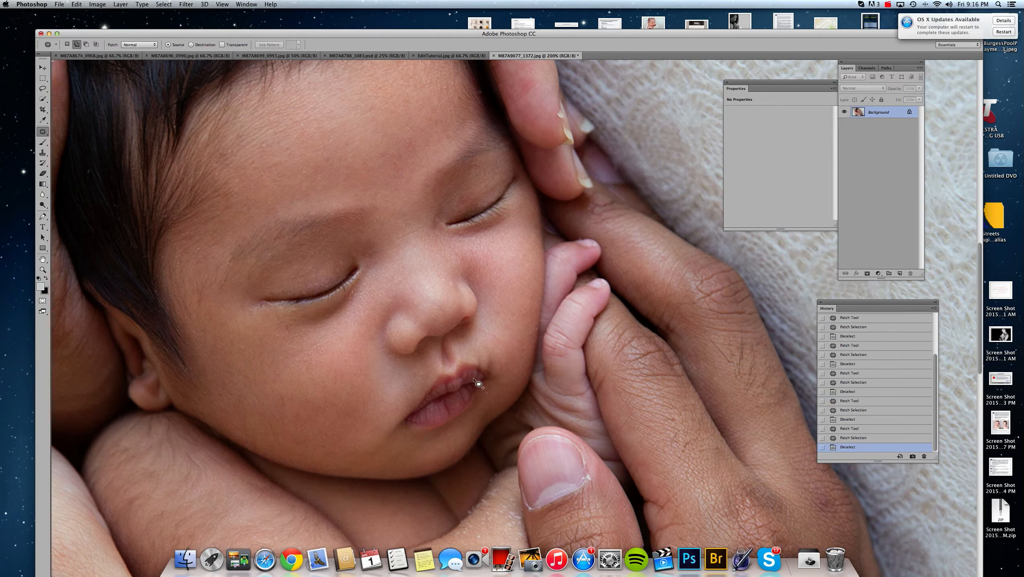
Patch the small marks beside the corner of the baby's mouth, on the cheek near the tiny hand, and on the nose.
{"action": "mouse_move", "coordinate": [492, 389]}
{"action": "left_mouse_down"}
{"action": "mouse_move", "coordinate": [490, 398]}
{"action": "mouse_move", "coordinate": [491, 390]}
{"action": "left_mouse_up"}
{"action": "left_click_drag", "start_coordinate": [490, 395], "coordinate": [505, 380]}
{"action": "key", "text": "super+d"}
{"action": "mouse_move", "coordinate": [524, 331]}
{"action": "left_mouse_down"}
{"action": "mouse_move", "coordinate": [522, 310]}
{"action": "mouse_move", "coordinate": [520, 327]}
{"action": "mouse_move", "coordinate": [488, 340]}
{"action": "mouse_move", "coordinate": [503, 325]}
{"action": "left_mouse_up"}
{"action": "key", "text": "super+d"}
{"action": "key", "text": "super+d"}
{"action": "left_click_drag", "start_coordinate": [503, 323], "coordinate": [501, 310]}
{"action": "key", "text": "super+d"}
{"action": "left_click_drag", "start_coordinate": [453, 285], "coordinate": [448, 279]}
{"action": "left_click_drag", "start_coordinate": [447, 280], "coordinate": [451, 282]}
{"action": "key", "text": "super+d"}
Duplicate the Background layer and patch the uneven skin on the forehead near the hairline on the copy.
{"action": "left_click_drag", "start_coordinate": [884, 120], "coordinate": [901, 273]}
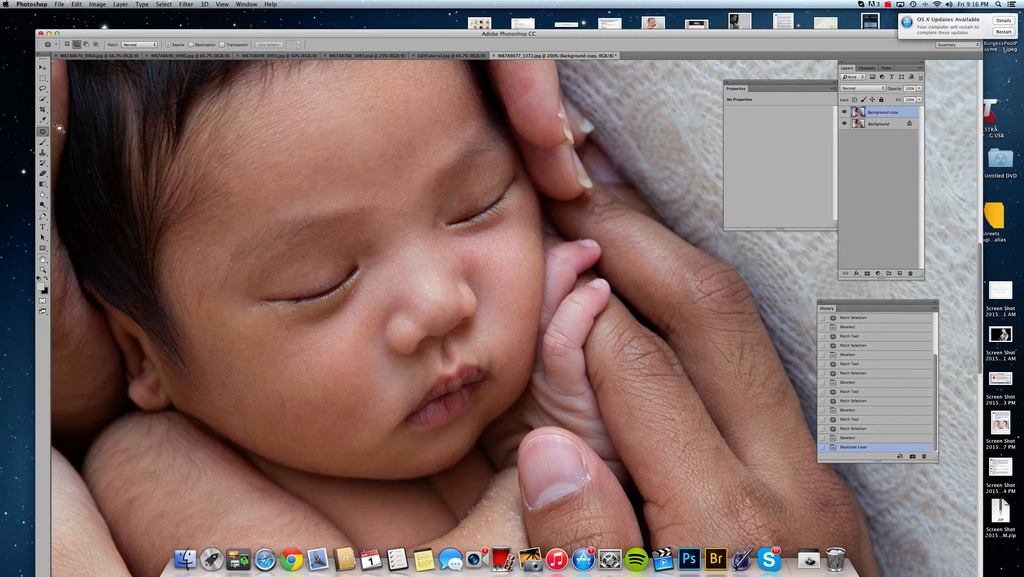
{"action": "left_click_drag", "start_coordinate": [316, 188], "coordinate": [305, 163]}
{"action": "key", "text": "super+d"}
{"action": "mouse_move", "coordinate": [303, 176]}
{"action": "left_mouse_down"}
{"action": "mouse_move", "coordinate": [316, 166]}
{"action": "mouse_move", "coordinate": [278, 187]}
{"action": "mouse_move", "coordinate": [285, 156]}
{"action": "left_mouse_up"}
{"action": "left_click_drag", "start_coordinate": [275, 170], "coordinate": [306, 167]}
{"action": "key", "text": "super+d"}
{"action": "mouse_move", "coordinate": [279, 127]}
{"action": "left_mouse_down"}
{"action": "mouse_move", "coordinate": [257, 158]}
{"action": "mouse_move", "coordinate": [279, 129]}
{"action": "left_mouse_up"}
{"action": "left_click_drag", "start_coordinate": [269, 144], "coordinate": [301, 156]}
{"action": "key", "text": "super+d"}
Patch the creases between the baby's brows and on the farther upper eyelid.
{"action": "mouse_move", "coordinate": [377, 233]}
{"action": "left_mouse_down"}
{"action": "mouse_move", "coordinate": [378, 266]}
{"action": "mouse_move", "coordinate": [378, 236]}
{"action": "left_mouse_up"}
{"action": "key", "text": "super+d"}
{"action": "mouse_move", "coordinate": [373, 250]}
{"action": "left_mouse_down"}
{"action": "mouse_move", "coordinate": [383, 247]}
{"action": "mouse_move", "coordinate": [361, 247]}
{"action": "mouse_move", "coordinate": [374, 263]}
{"action": "mouse_move", "coordinate": [394, 250]}
{"action": "left_mouse_up"}
{"action": "key", "text": "super+d"}
{"action": "mouse_move", "coordinate": [471, 192]}
{"action": "left_mouse_down"}
{"action": "mouse_move", "coordinate": [456, 197]}
{"action": "mouse_move", "coordinate": [480, 174]}
{"action": "left_mouse_up"}
{"action": "key", "text": "super+d"}
{"action": "left_click_drag", "start_coordinate": [477, 175], "coordinate": [461, 192]}
{"action": "key", "text": "super+d"}
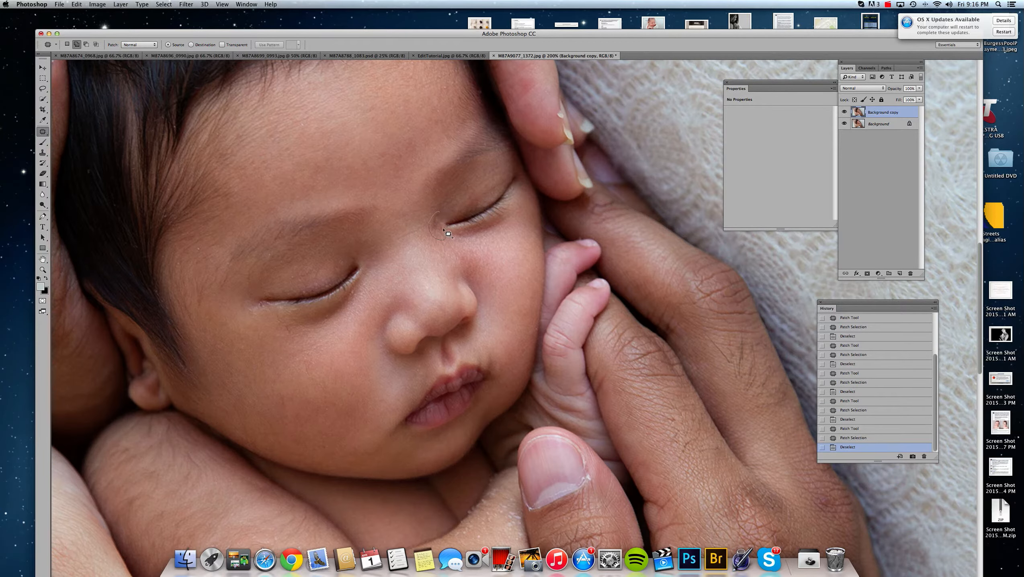
{"action": "key", "text": "super+d"}
Patch the uneven skin on the baby's cheek beside the mouth and along the lower jawline.
{"action": "scroll", "coordinate": [398, 362], "scroll_direction": "up", "scroll_amount": 1}
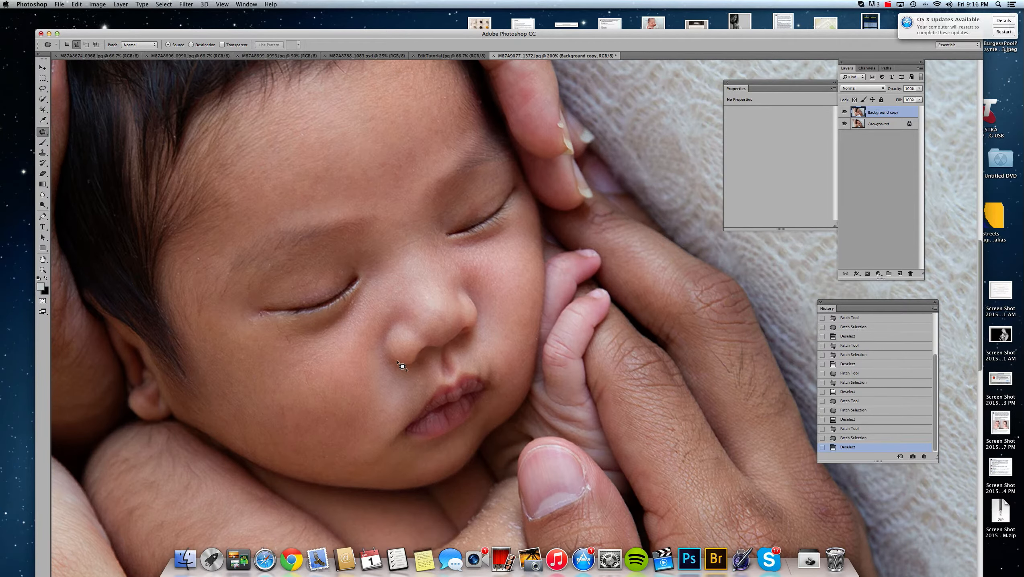
{"action": "left_click_drag", "start_coordinate": [376, 409], "coordinate": [388, 407]}
{"action": "left_click_drag", "start_coordinate": [386, 407], "coordinate": [374, 419]}
{"action": "key", "text": "super+d"}
{"action": "mouse_move", "coordinate": [351, 473]}
{"action": "left_mouse_down"}
{"action": "mouse_move", "coordinate": [360, 470]}
{"action": "mouse_move", "coordinate": [353, 474]}
{"action": "left_mouse_up"}
{"action": "key", "text": "super+d"}
{"action": "mouse_move", "coordinate": [362, 475]}
{"action": "left_mouse_down"}
{"action": "mouse_move", "coordinate": [376, 459]}
{"action": "mouse_move", "coordinate": [385, 468]}
{"action": "left_mouse_up"}
{"action": "key", "text": "super+d"}
{"action": "mouse_move", "coordinate": [384, 464]}
{"action": "left_mouse_down"}
{"action": "mouse_move", "coordinate": [369, 468]}
{"action": "mouse_move", "coordinate": [401, 471]}
{"action": "left_mouse_up"}
{"action": "left_click_drag", "start_coordinate": [395, 467], "coordinate": [362, 479]}
{"action": "key", "text": "super+d"}
{"action": "left_click_drag", "start_coordinate": [356, 478], "coordinate": [339, 468]}
{"action": "key", "text": "super+d"}
Smooth the baby's lower cheek above the jawline with several Patch corrections.
{"action": "left_click_drag", "start_coordinate": [336, 465], "coordinate": [342, 452]}
{"action": "key", "text": "super+d"}
{"action": "mouse_move", "coordinate": [298, 414]}
{"action": "left_mouse_down"}
{"action": "mouse_move", "coordinate": [281, 406]}
{"action": "mouse_move", "coordinate": [305, 419]}
{"action": "mouse_move", "coordinate": [312, 439]}
{"action": "left_mouse_up"}
{"action": "key", "text": "super+d"}
{"action": "mouse_move", "coordinate": [313, 440]}
{"action": "left_mouse_down"}
{"action": "mouse_move", "coordinate": [331, 444]}
{"action": "mouse_move", "coordinate": [276, 441]}
{"action": "mouse_move", "coordinate": [308, 461]}
{"action": "left_mouse_up"}
{"action": "key", "text": "super+d"}
{"action": "left_click_drag", "start_coordinate": [303, 459], "coordinate": [338, 464]}
{"action": "key", "text": "super+d"}
{"action": "left_click_drag", "start_coordinate": [310, 425], "coordinate": [325, 445]}
{"action": "left_click_drag", "start_coordinate": [317, 436], "coordinate": [297, 429]}
{"action": "key", "text": "super+d"}
Patch the uneven skin on the baby's upper cheek and directly around the nearer closed eye.
{"action": "mouse_move", "coordinate": [308, 367]}
{"action": "left_mouse_down"}
{"action": "mouse_move", "coordinate": [298, 376]}
{"action": "mouse_move", "coordinate": [335, 406]}
{"action": "left_mouse_up"}
{"action": "left_click_drag", "start_coordinate": [317, 390], "coordinate": [338, 389]}
{"action": "key", "text": "super+d"}
{"action": "left_click_drag", "start_coordinate": [300, 331], "coordinate": [297, 320]}
{"action": "mouse_move", "coordinate": [294, 325]}
{"action": "left_mouse_down"}
{"action": "mouse_move", "coordinate": [277, 342]}
{"action": "mouse_move", "coordinate": [257, 318]}
{"action": "mouse_move", "coordinate": [270, 335]}
{"action": "mouse_move", "coordinate": [251, 336]}
{"action": "mouse_move", "coordinate": [276, 345]}
{"action": "left_mouse_up"}
{"action": "key", "text": "super+d"}
{"action": "key", "text": "super+d"}
{"action": "key", "text": "super+d"}
{"action": "left_click_drag", "start_coordinate": [353, 304], "coordinate": [347, 307]}
{"action": "key", "text": "super+d"}
Patch the marks on the baby's nose and on the cheek next to the tiny hand.
{"action": "left_click_drag", "start_coordinate": [452, 332], "coordinate": [453, 333]}
{"action": "left_click_drag", "start_coordinate": [456, 334], "coordinate": [467, 323]}
{"action": "key", "text": "super+d"}
{"action": "left_click_drag", "start_coordinate": [529, 362], "coordinate": [524, 362]}
{"action": "key", "text": "super+d"}
{"action": "left_click_drag", "start_coordinate": [524, 365], "coordinate": [505, 398]}
{"action": "key", "text": "super+d"}
Patch the remaining blotches on the baby's cheek and jaw beside the mouth.
{"action": "left_click_drag", "start_coordinate": [339, 433], "coordinate": [342, 436]}
{"action": "left_click_drag", "start_coordinate": [341, 434], "coordinate": [354, 430]}
{"action": "key", "text": "super+d"}
{"action": "left_click_drag", "start_coordinate": [358, 469], "coordinate": [365, 472]}
{"action": "key", "text": "super+d"}
{"action": "mouse_move", "coordinate": [363, 471]}
{"action": "left_mouse_down"}
{"action": "mouse_move", "coordinate": [373, 437]}
{"action": "mouse_move", "coordinate": [334, 437]}
{"action": "left_mouse_up"}
{"action": "key", "text": "super+d"}
{"action": "mouse_move", "coordinate": [333, 439]}
{"action": "left_mouse_down"}
{"action": "mouse_move", "coordinate": [341, 418]}
{"action": "mouse_move", "coordinate": [325, 426]}
{"action": "mouse_move", "coordinate": [355, 436]}
{"action": "left_mouse_up"}
{"action": "key", "text": "super+d"}
Set the Background copy layer's opacity to 53% and toggle its visibility to compare the retouching.
{"action": "left_click", "coordinate": [920, 90]}
{"action": "left_click_drag", "start_coordinate": [902, 98], "coordinate": [902, 97]}
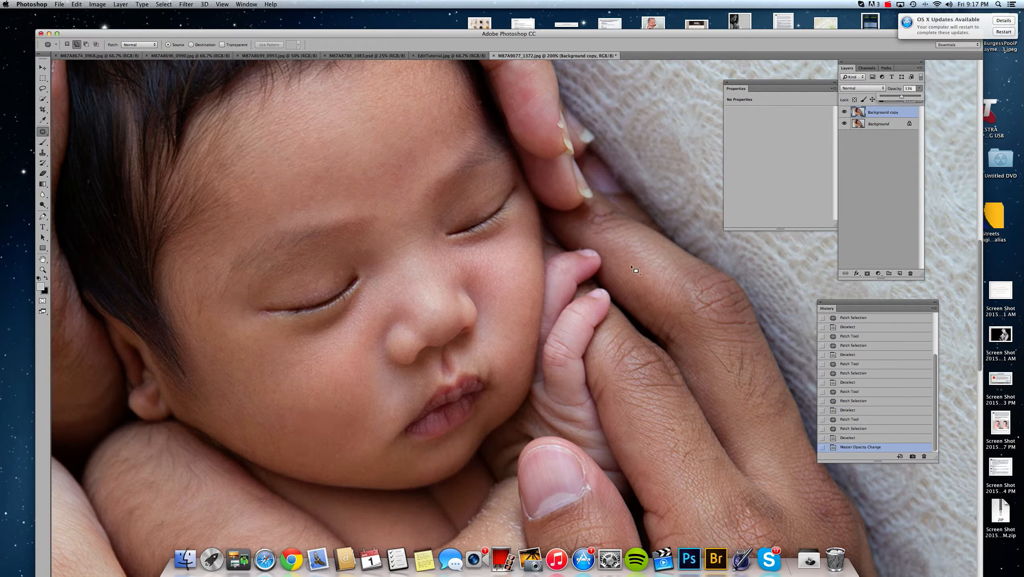
{"action": "left_click", "coordinate": [845, 112]}
{"action": "left_click", "coordinate": [846, 112]}
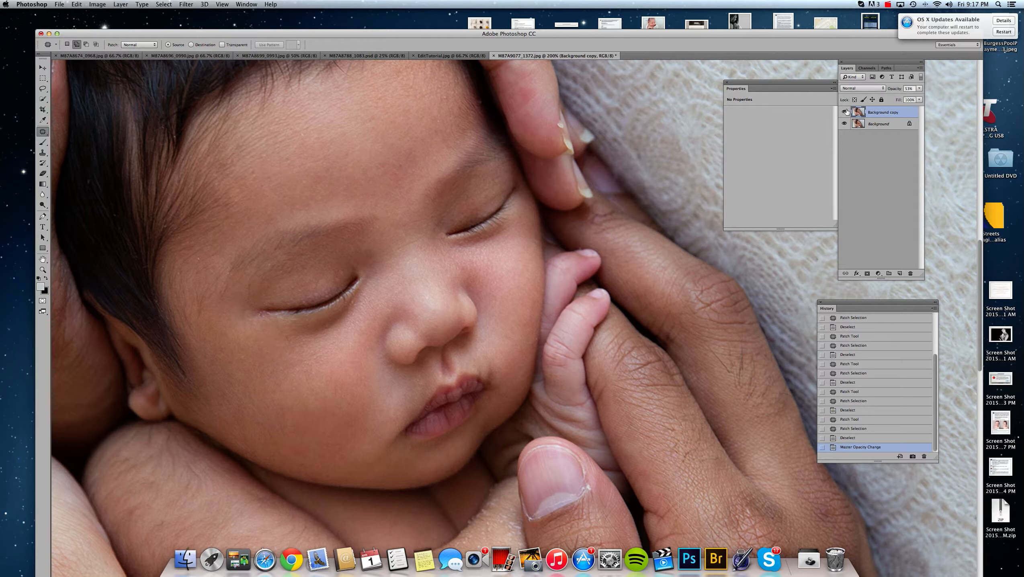
{"action": "left_click", "coordinate": [846, 112]}
{"action": "left_click", "coordinate": [846, 112]}
Patch the uneven skin across the middle of the baby's forehead above the brows.
{"action": "left_click_drag", "start_coordinate": [409, 143], "coordinate": [421, 180]}
{"action": "mouse_move", "coordinate": [417, 174]}
{"action": "left_mouse_down"}
{"action": "mouse_move", "coordinate": [412, 136]}
{"action": "mouse_move", "coordinate": [386, 190]}
{"action": "left_mouse_up"}
{"action": "key", "text": "super+d"}
{"action": "left_click_drag", "start_coordinate": [390, 183], "coordinate": [375, 183]}
{"action": "key", "text": "super+d"}
{"action": "mouse_move", "coordinate": [389, 117]}
{"action": "left_mouse_down"}
{"action": "mouse_move", "coordinate": [350, 139]}
{"action": "mouse_move", "coordinate": [377, 177]}
{"action": "mouse_move", "coordinate": [356, 183]}
{"action": "left_mouse_up"}
{"action": "key", "text": "super+d"}
{"action": "mouse_move", "coordinate": [356, 183]}
{"action": "left_mouse_down"}
{"action": "mouse_move", "coordinate": [375, 174]}
{"action": "mouse_move", "coordinate": [389, 203]}
{"action": "mouse_move", "coordinate": [369, 181]}
{"action": "mouse_move", "coordinate": [299, 199]}
{"action": "mouse_move", "coordinate": [306, 162]}
{"action": "left_mouse_up"}
{"action": "key", "text": "super+d"}
{"action": "key", "text": "super+d"}
{"action": "key", "text": "super+d"}
Patch the remaining uneven skin on the forehead above the nearer eyebrow.
{"action": "left_click_drag", "start_coordinate": [307, 122], "coordinate": [307, 180]}
{"action": "mouse_move", "coordinate": [307, 180]}
{"action": "left_mouse_down"}
{"action": "mouse_move", "coordinate": [343, 153]}
{"action": "mouse_move", "coordinate": [341, 171]}
{"action": "left_mouse_up"}
{"action": "key", "text": "super+d"}
{"action": "left_click_drag", "start_coordinate": [341, 171], "coordinate": [354, 144]}
{"action": "key", "text": "super+d"}
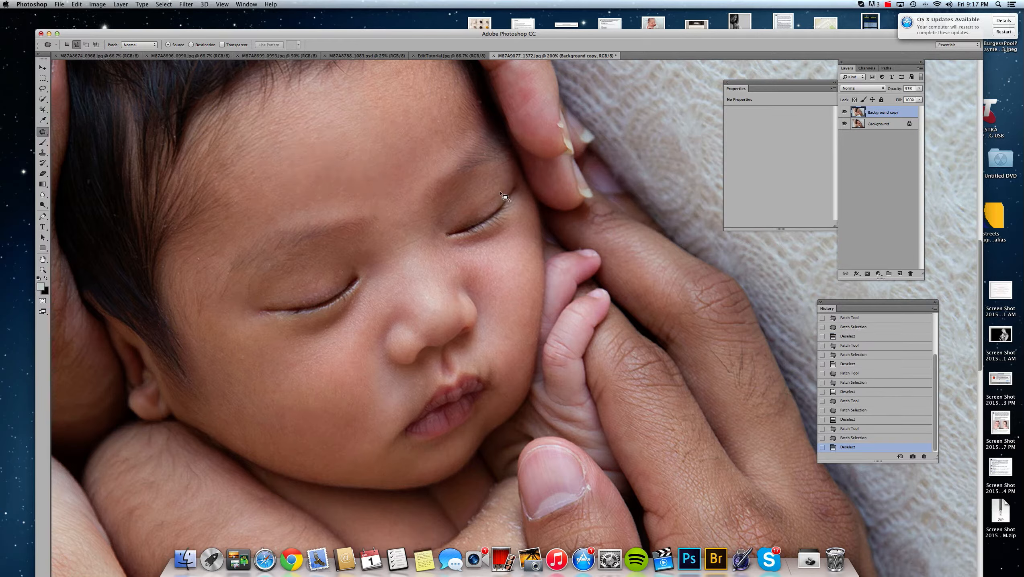
Patch the uneven skin on the baby's upper arm, working down from below the shoulder.
{"action": "left_click", "coordinate": [43, 269]}
{"action": "left_click", "coordinate": [77, 44]}
{"action": "left_click", "coordinate": [339, 211]}
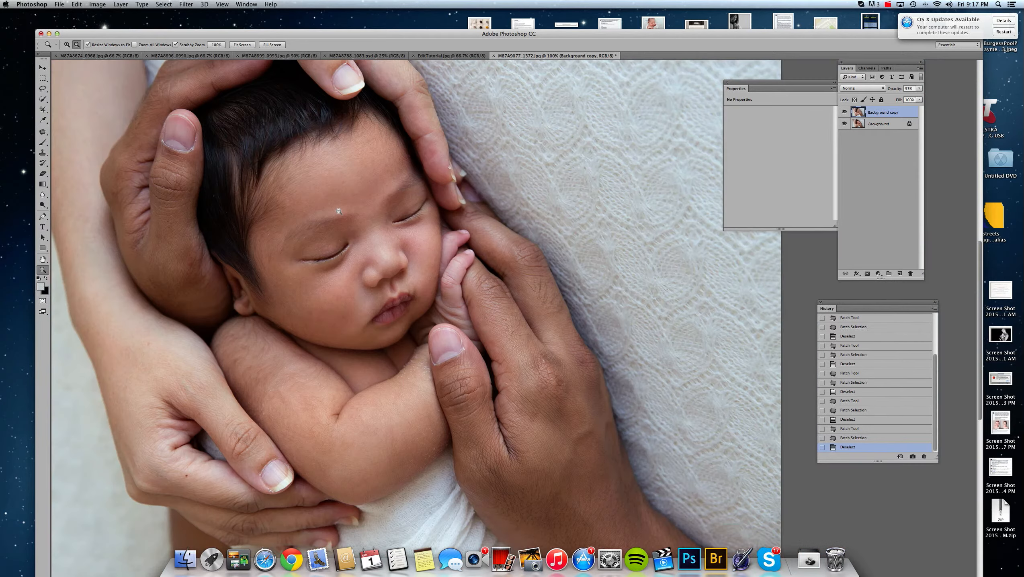
{"action": "left_click", "coordinate": [339, 211]}
{"action": "left_click", "coordinate": [42, 132]}
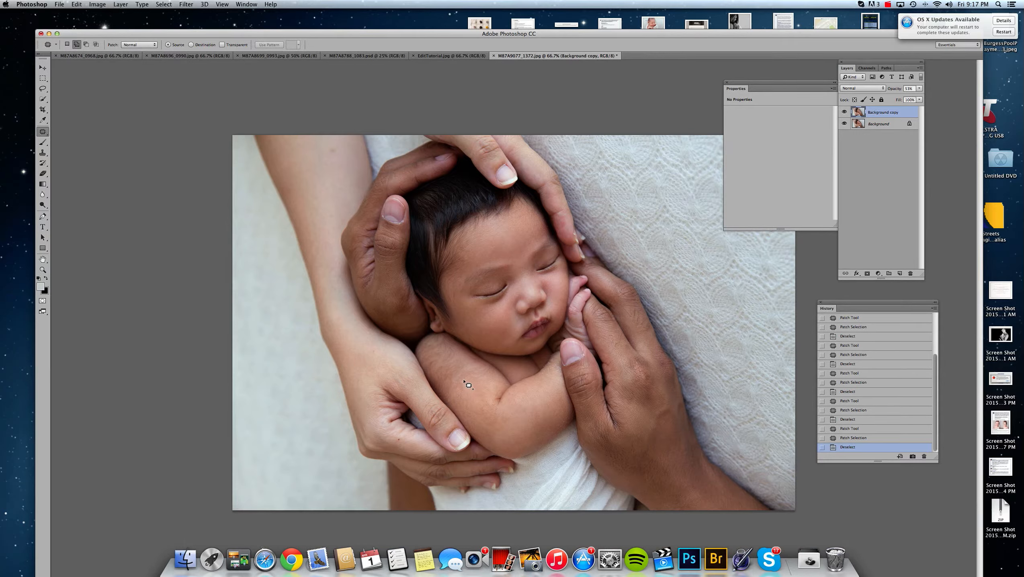
{"action": "left_click_drag", "start_coordinate": [462, 394], "coordinate": [462, 379]}
{"action": "key", "text": "super+d"}
{"action": "left_click_drag", "start_coordinate": [462, 387], "coordinate": [480, 417]}
{"action": "key", "text": "super+d"}
{"action": "left_click_drag", "start_coordinate": [474, 415], "coordinate": [494, 437]}
{"action": "key", "text": "super+d"}
Patch the remaining blotches on the baby's arm near the elbow and beside the adult's fingertips.
{"action": "left_click_drag", "start_coordinate": [491, 437], "coordinate": [474, 423]}
{"action": "left_click_drag", "start_coordinate": [475, 428], "coordinate": [483, 436]}
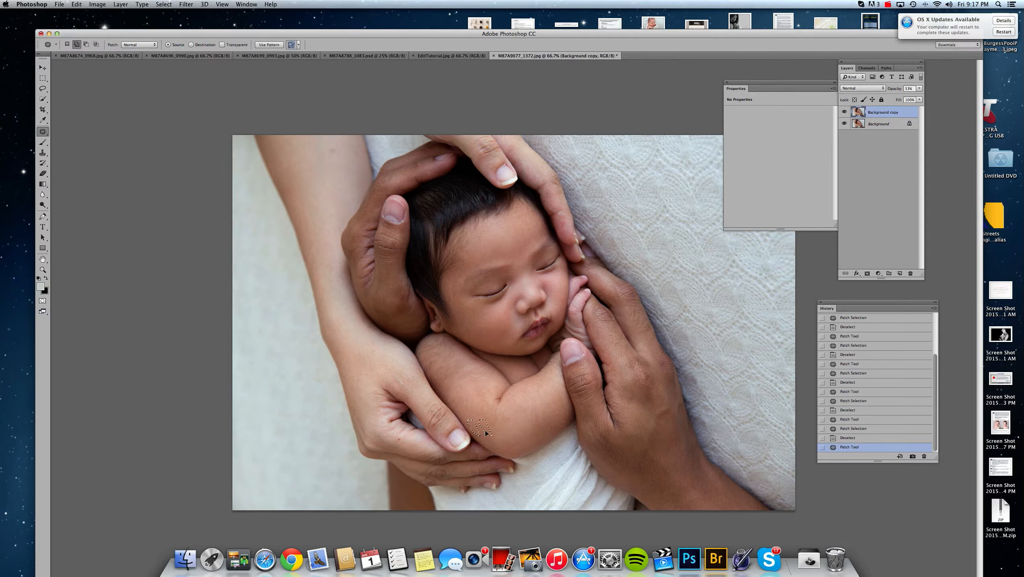
{"action": "key", "text": "super+d"}
{"action": "mouse_move", "coordinate": [476, 399]}
{"action": "left_mouse_down"}
{"action": "mouse_move", "coordinate": [465, 408]}
{"action": "mouse_move", "coordinate": [472, 405]}
{"action": "left_mouse_up"}
{"action": "left_click_drag", "start_coordinate": [470, 410], "coordinate": [480, 423]}
{"action": "key", "text": "super+d"}
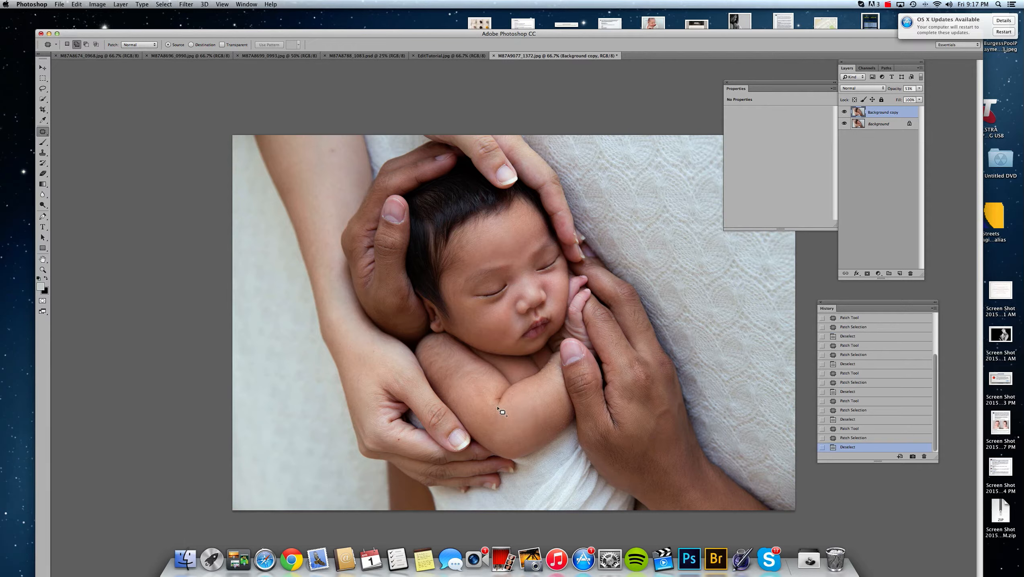
{"action": "mouse_move", "coordinate": [471, 399]}
{"action": "left_mouse_down"}
{"action": "mouse_move", "coordinate": [488, 407]}
{"action": "mouse_move", "coordinate": [486, 384]}
{"action": "left_mouse_up"}
{"action": "key", "text": "super+d"}
{"action": "mouse_move", "coordinate": [482, 392]}
{"action": "left_mouse_down"}
{"action": "mouse_move", "coordinate": [488, 407]}
{"action": "mouse_move", "coordinate": [472, 392]}
{"action": "mouse_move", "coordinate": [458, 401]}
{"action": "left_mouse_up"}
{"action": "key", "text": "super+d"}
Flatten the image and apply the Imagenomic Portraiture filter with the Default preset, output to a new layer with a transparency mask.
{"action": "left_click", "coordinate": [127, 5]}
{"action": "left_click", "coordinate": [133, 290]}
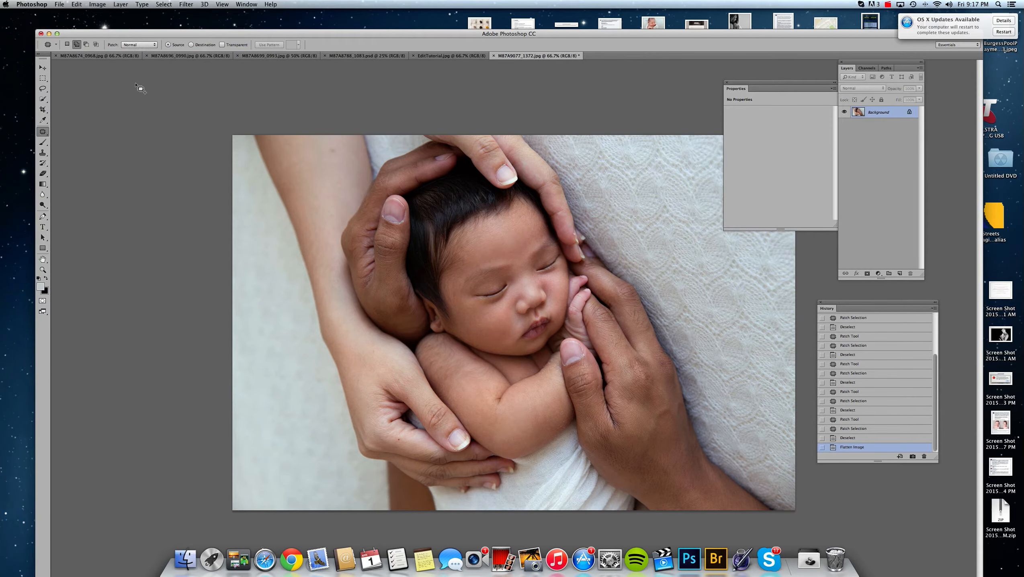
{"action": "left_click", "coordinate": [186, 4]}
{"action": "left_click", "coordinate": [213, 159]}
{"action": "left_click", "coordinate": [186, 6]}
{"action": "mouse_move", "coordinate": [217, 185]}
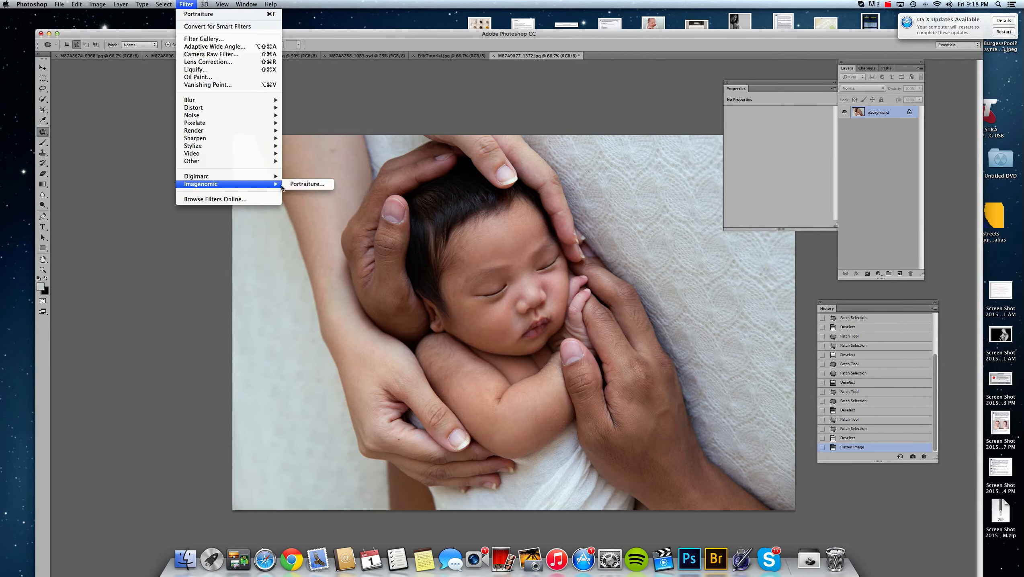
{"action": "left_click", "coordinate": [323, 184]}
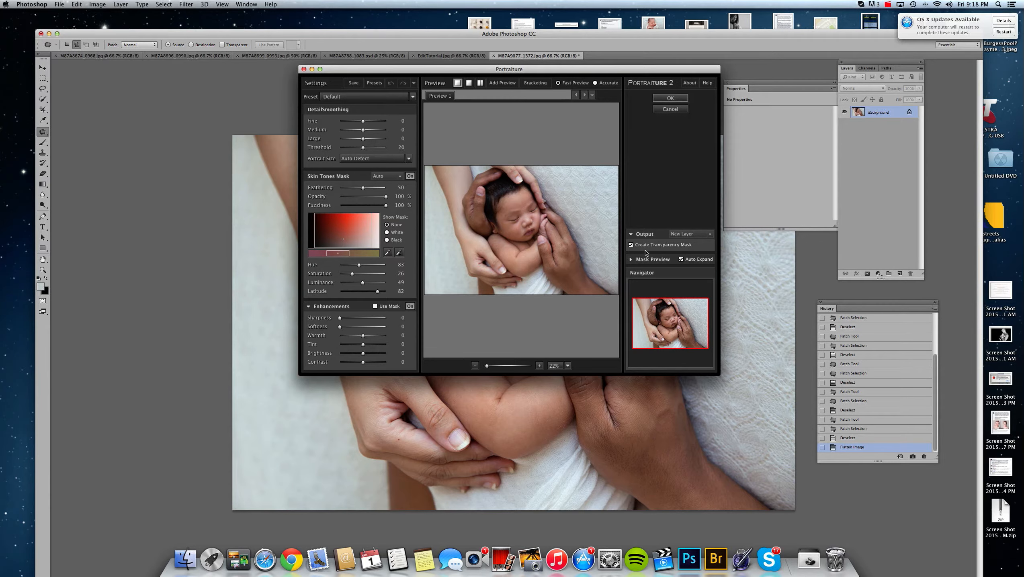
{"action": "left_click", "coordinate": [674, 99]}
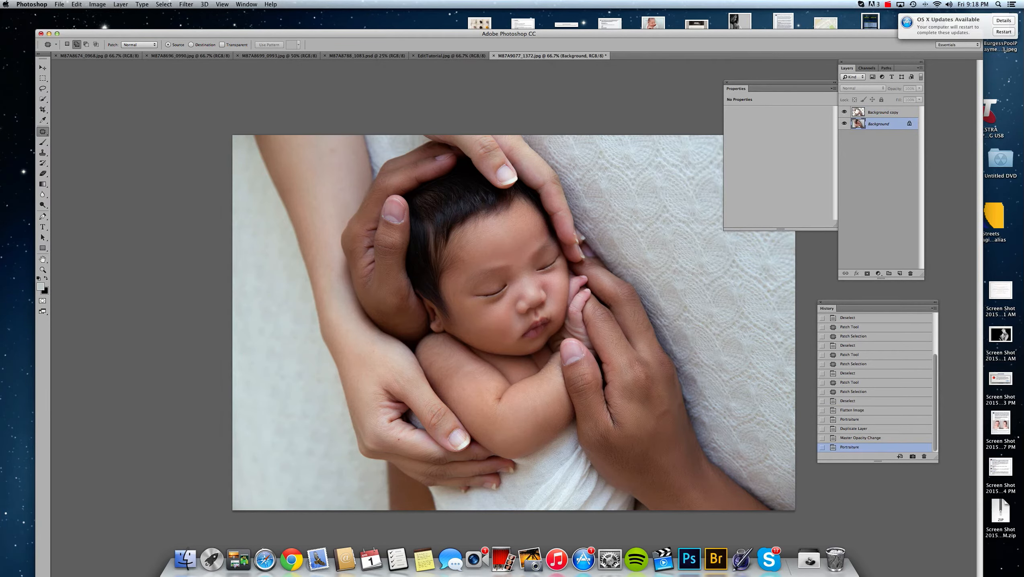
Hide the Background layer and erase the smoothing on Background copy over the baby's hair, brows, eyes, nose and mouth.
{"action": "left_click", "coordinate": [844, 123]}
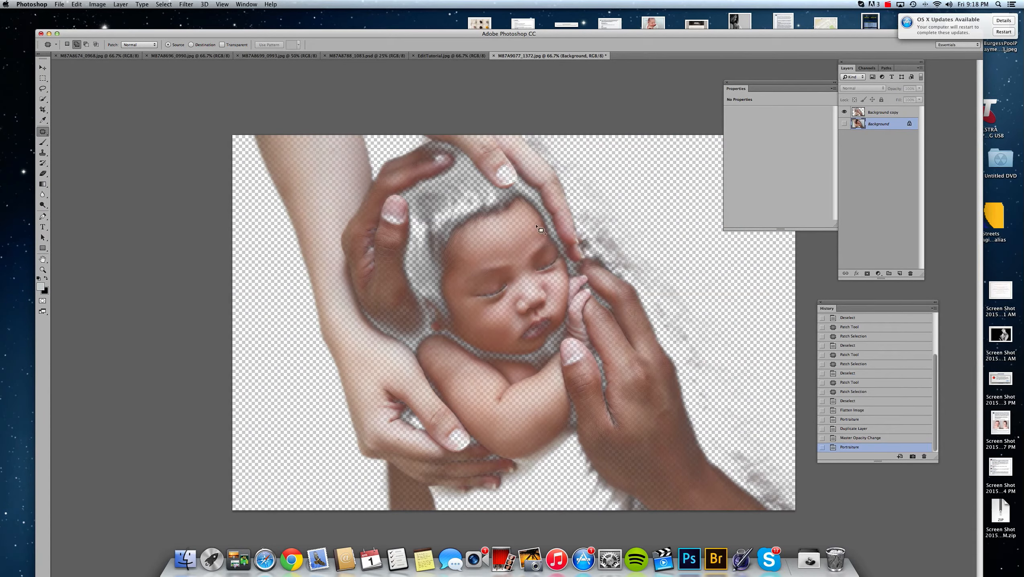
{"action": "left_click", "coordinate": [880, 112]}
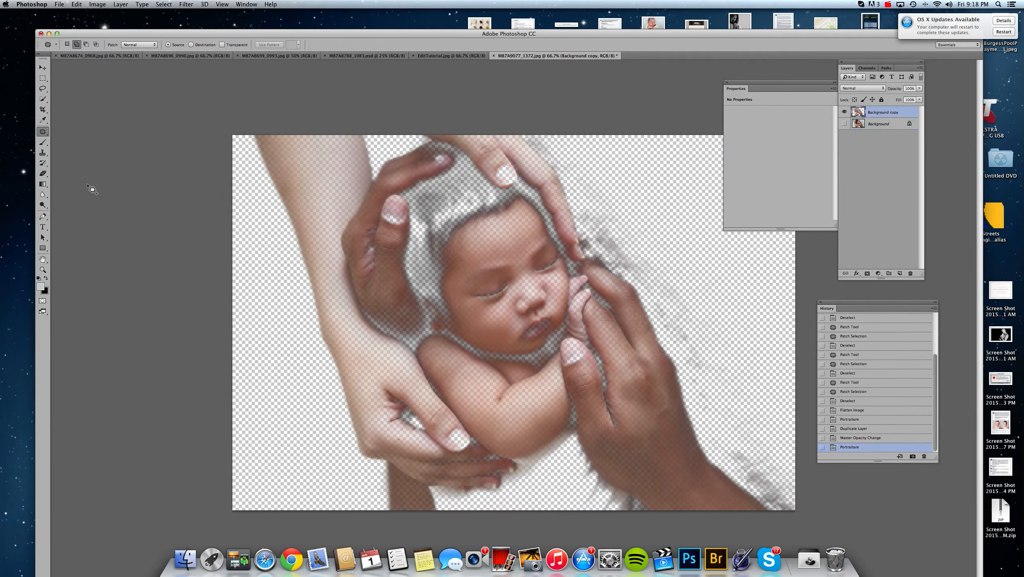
{"action": "left_click", "coordinate": [39, 279]}
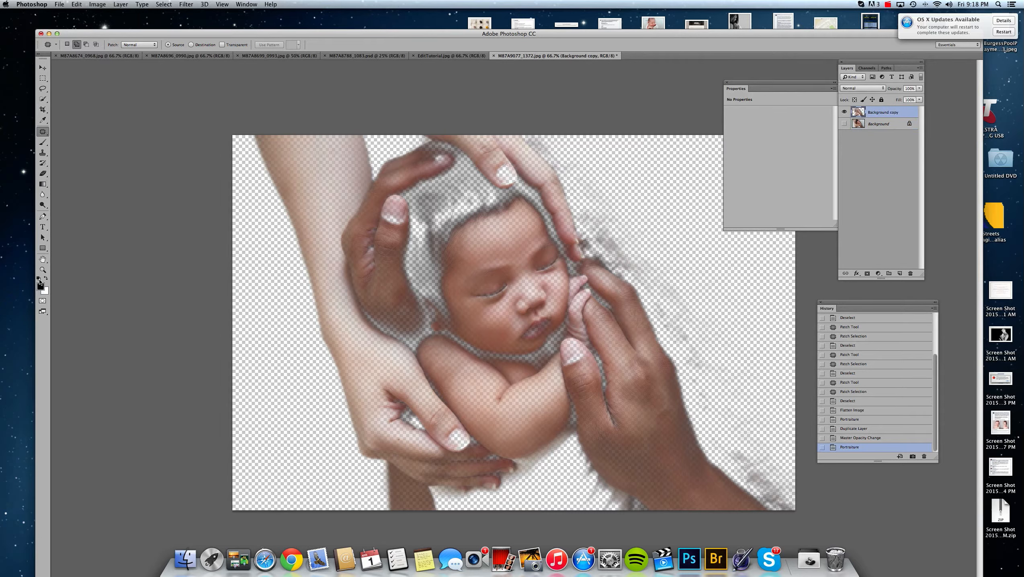
{"action": "left_click", "coordinate": [42, 173]}
{"action": "mouse_move", "coordinate": [421, 179]}
{"action": "left_mouse_down"}
{"action": "mouse_move", "coordinate": [424, 267]}
{"action": "mouse_move", "coordinate": [436, 235]}
{"action": "mouse_move", "coordinate": [490, 184]}
{"action": "mouse_move", "coordinate": [444, 178]}
{"action": "mouse_move", "coordinate": [517, 200]}
{"action": "mouse_move", "coordinate": [464, 214]}
{"action": "left_mouse_up"}
{"action": "mouse_move", "coordinate": [501, 291]}
{"action": "left_mouse_down"}
{"action": "mouse_move", "coordinate": [479, 297]}
{"action": "mouse_move", "coordinate": [483, 277]}
{"action": "left_mouse_up"}
{"action": "left_click_drag", "start_coordinate": [548, 250], "coordinate": [534, 258]}
{"action": "mouse_move", "coordinate": [553, 253]}
{"action": "left_mouse_down"}
{"action": "mouse_move", "coordinate": [526, 312]}
{"action": "mouse_move", "coordinate": [539, 328]}
{"action": "left_mouse_up"}
Erase the smoothing from the darker adult hands and arm with a larger eraser brush.
{"action": "left_click", "coordinate": [74, 46]}
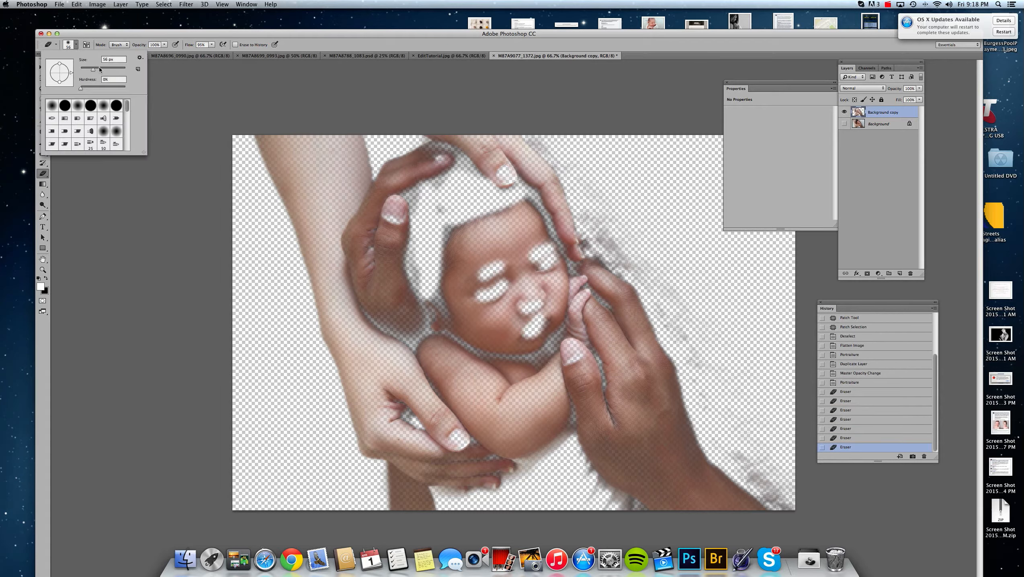
{"action": "left_click", "coordinate": [105, 70]}
{"action": "mouse_move", "coordinate": [433, 178]}
{"action": "left_mouse_down"}
{"action": "mouse_move", "coordinate": [388, 194]}
{"action": "mouse_move", "coordinate": [384, 307]}
{"action": "mouse_move", "coordinate": [388, 271]}
{"action": "mouse_move", "coordinate": [386, 283]}
{"action": "left_mouse_up"}
{"action": "mouse_move", "coordinate": [608, 318]}
{"action": "left_mouse_down"}
{"action": "mouse_move", "coordinate": [639, 356]}
{"action": "mouse_move", "coordinate": [590, 409]}
{"action": "mouse_move", "coordinate": [663, 485]}
{"action": "mouse_move", "coordinate": [712, 505]}
{"action": "left_mouse_up"}
{"action": "left_click_drag", "start_coordinate": [723, 540], "coordinate": [665, 370]}
{"action": "mouse_move", "coordinate": [422, 522]}
{"action": "left_mouse_down"}
{"action": "mouse_move", "coordinate": [407, 498]}
{"action": "mouse_move", "coordinate": [419, 504]}
{"action": "left_mouse_up"}
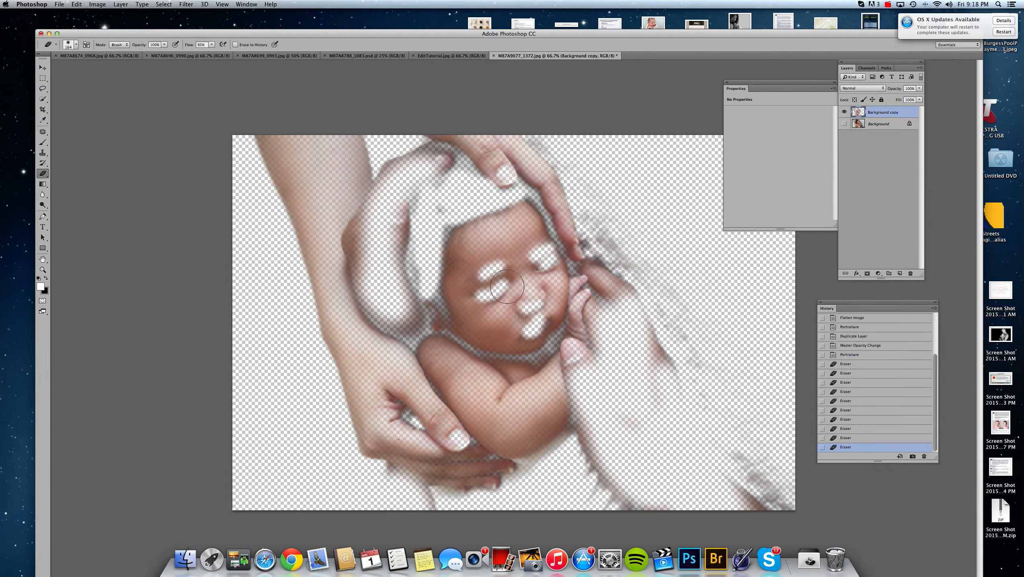
Show the Background layer again and set the Background copy layer's opacity to 50%, toggling its visibility to compare.
{"action": "left_click", "coordinate": [844, 123]}
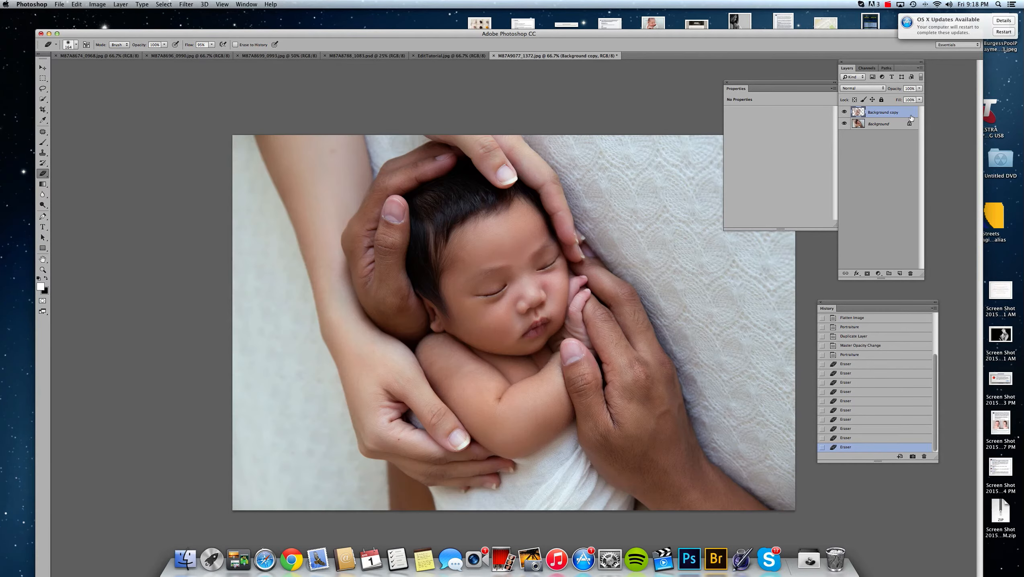
{"action": "left_click", "coordinate": [920, 89]}
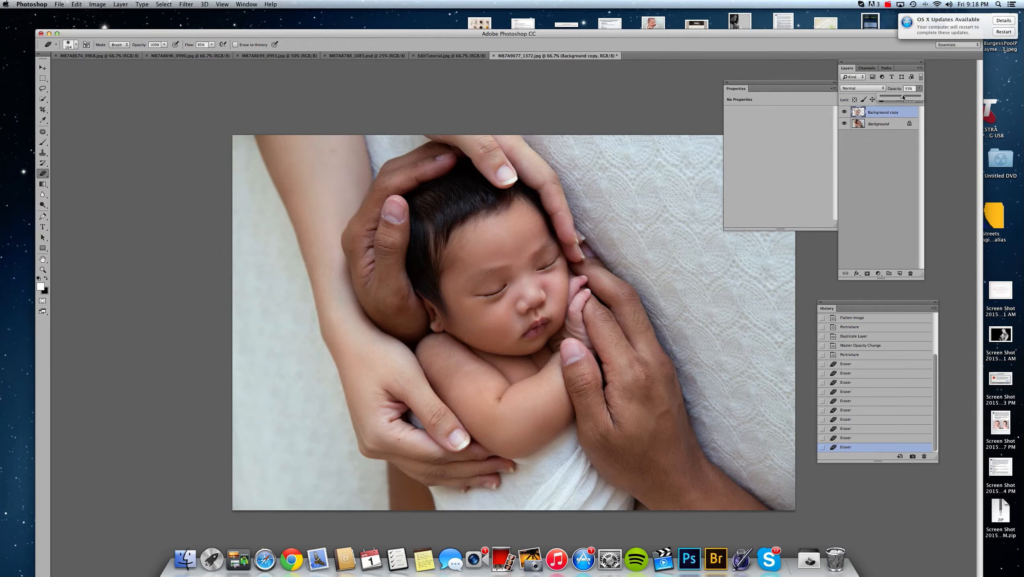
{"action": "left_click_drag", "start_coordinate": [903, 97], "coordinate": [902, 96]}
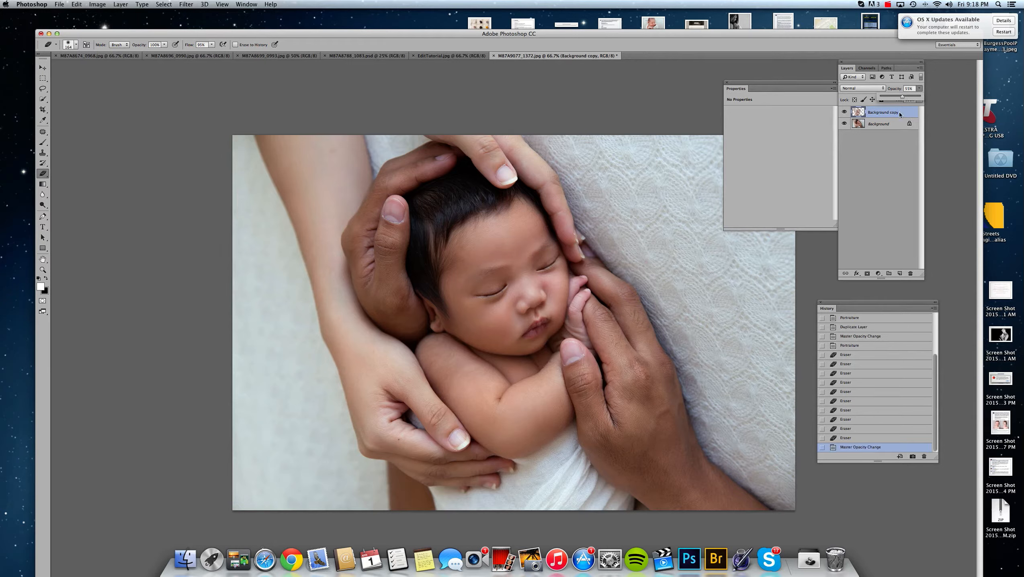
{"action": "left_click", "coordinate": [844, 113]}
{"action": "left_click", "coordinate": [844, 113]}
{"action": "left_click", "coordinate": [918, 89]}
{"action": "left_click", "coordinate": [901, 98]}
Flatten the image and patch the blemish on the lighter adult forearm near the photo's upper edge.
{"action": "left_click", "coordinate": [121, 4]}
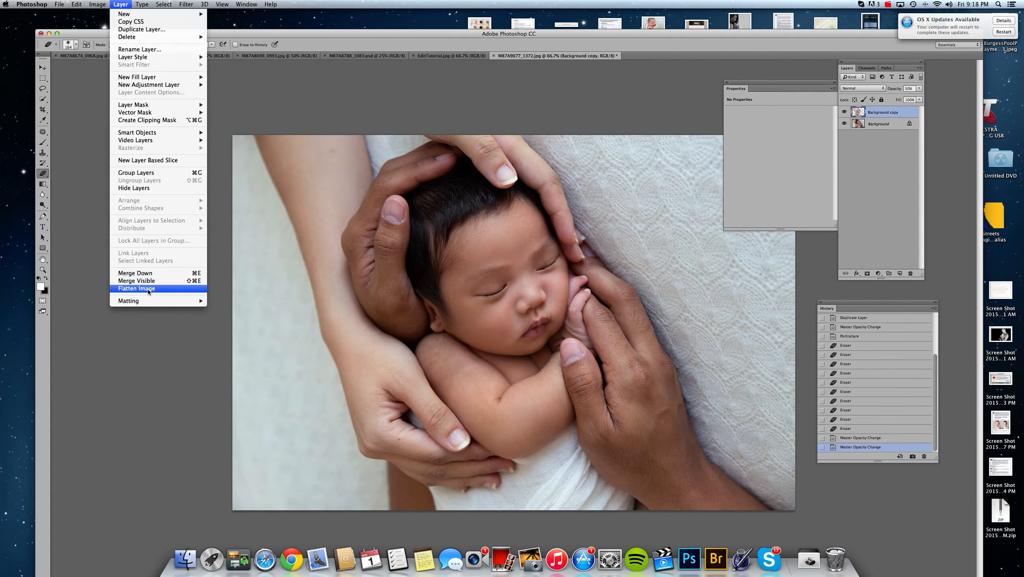
{"action": "left_click", "coordinate": [147, 289]}
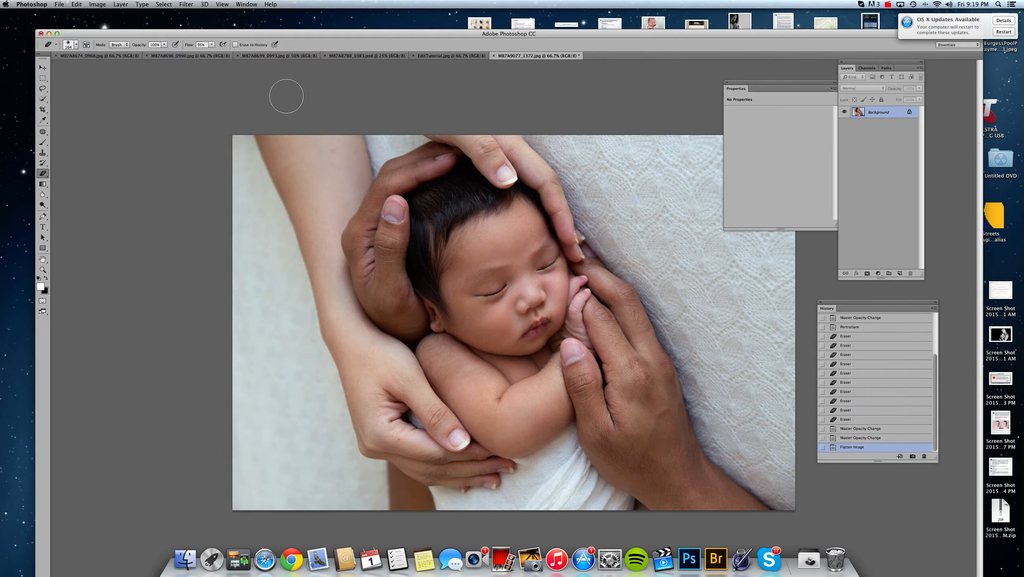
{"action": "left_click", "coordinate": [43, 134]}
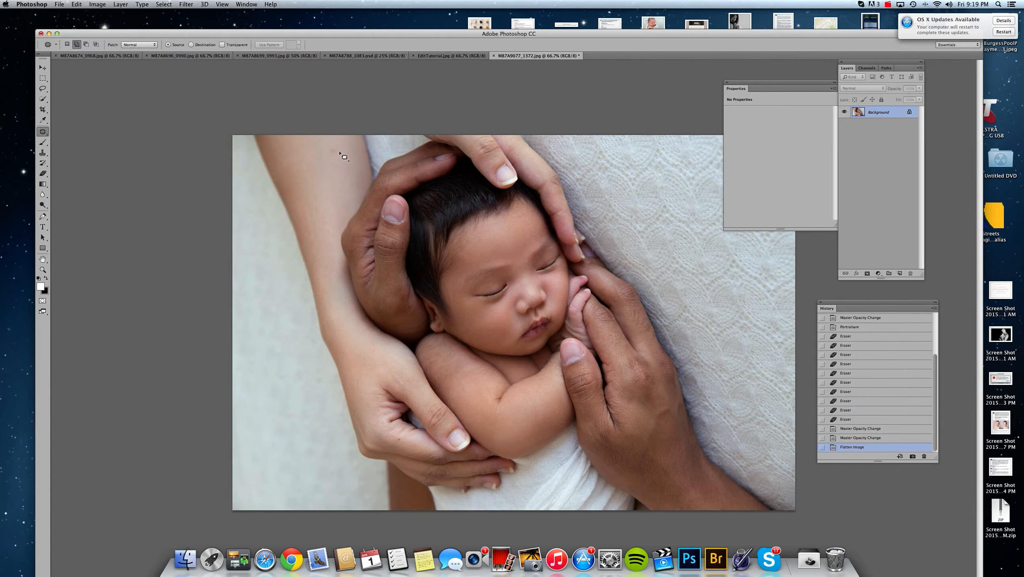
{"action": "left_click_drag", "start_coordinate": [329, 149], "coordinate": [337, 168]}
{"action": "key", "text": "super+d"}
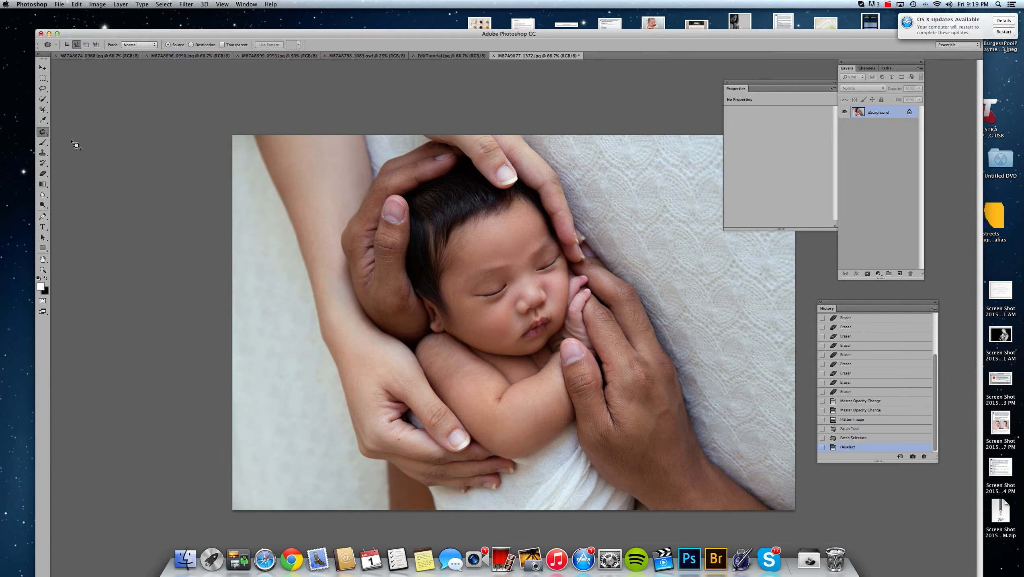
Lasso the baby's facial features from brows to mouth and sharpen the selection with Unsharp Mask.
{"action": "left_click", "coordinate": [43, 89]}
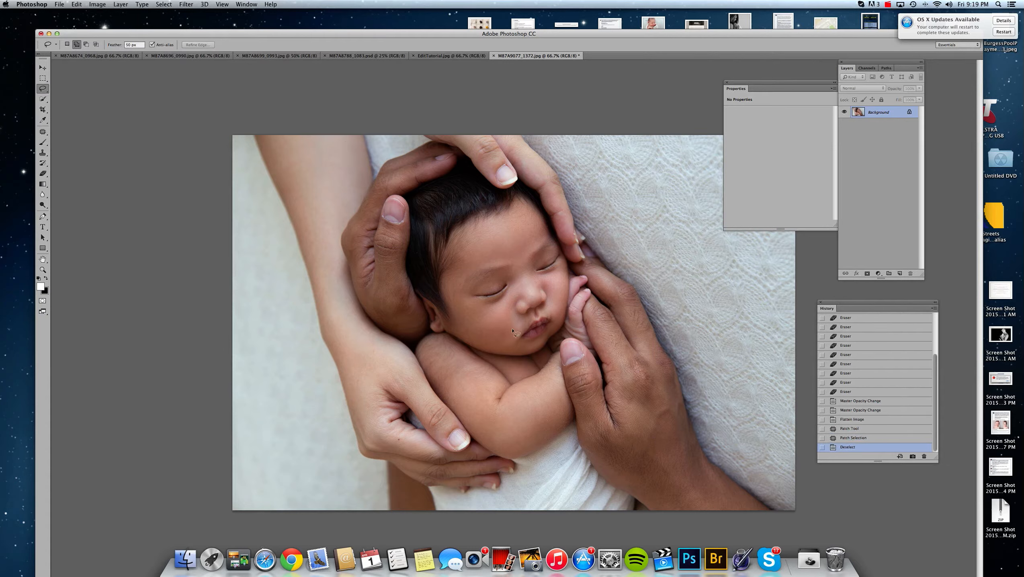
{"action": "mouse_move", "coordinate": [535, 346]}
{"action": "left_mouse_down"}
{"action": "mouse_move", "coordinate": [560, 326]}
{"action": "mouse_move", "coordinate": [569, 279]}
{"action": "left_mouse_up"}
{"action": "mouse_move", "coordinate": [470, 317]}
{"action": "left_mouse_down"}
{"action": "mouse_move", "coordinate": [500, 340]}
{"action": "mouse_move", "coordinate": [536, 346]}
{"action": "left_mouse_up"}
{"action": "left_click", "coordinate": [186, 4]}
{"action": "mouse_move", "coordinate": [251, 138]}
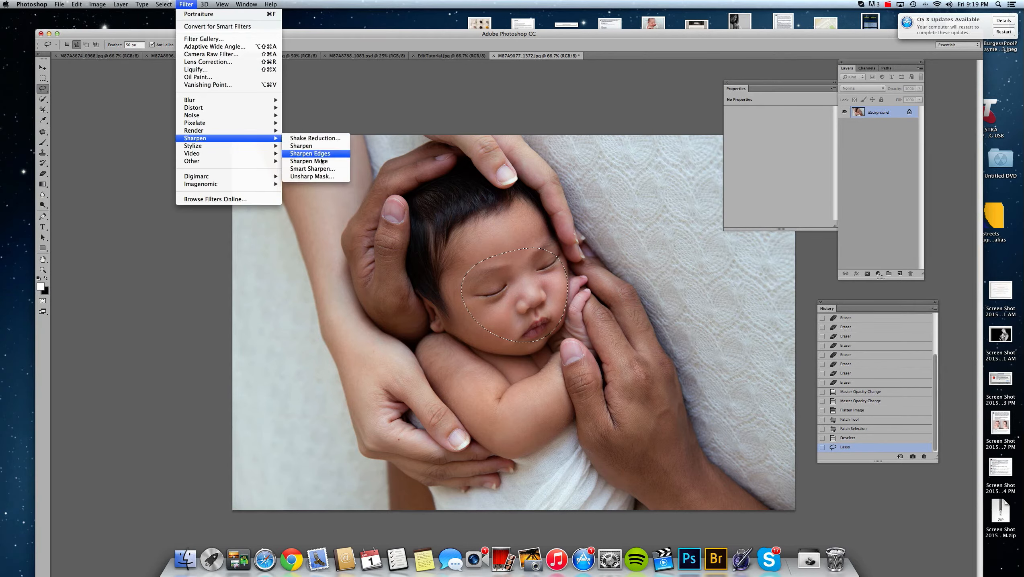
{"action": "left_click", "coordinate": [312, 176]}
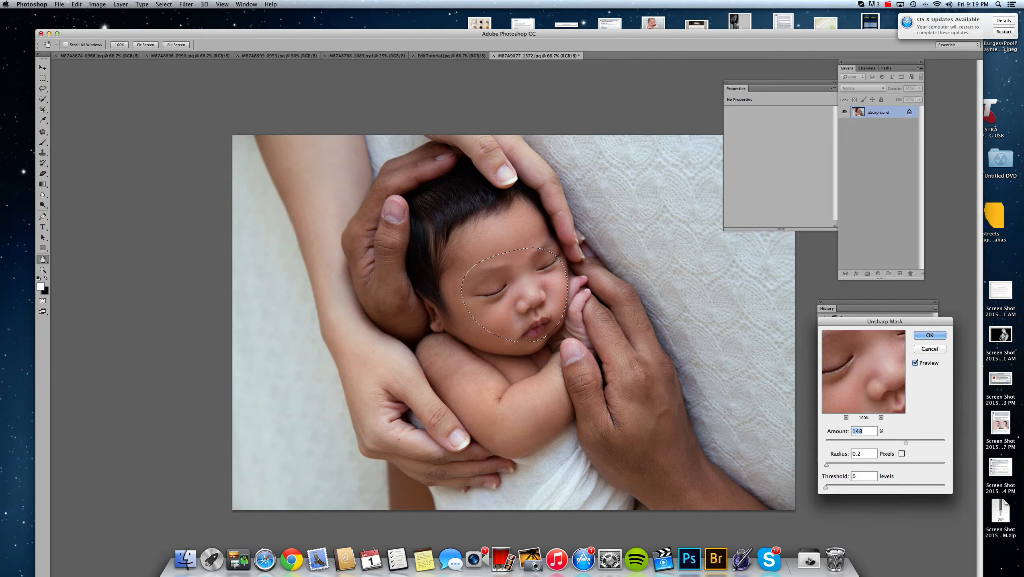
{"action": "left_click_drag", "start_coordinate": [906, 443], "coordinate": [875, 463]}
{"action": "key", "text": "Return"}
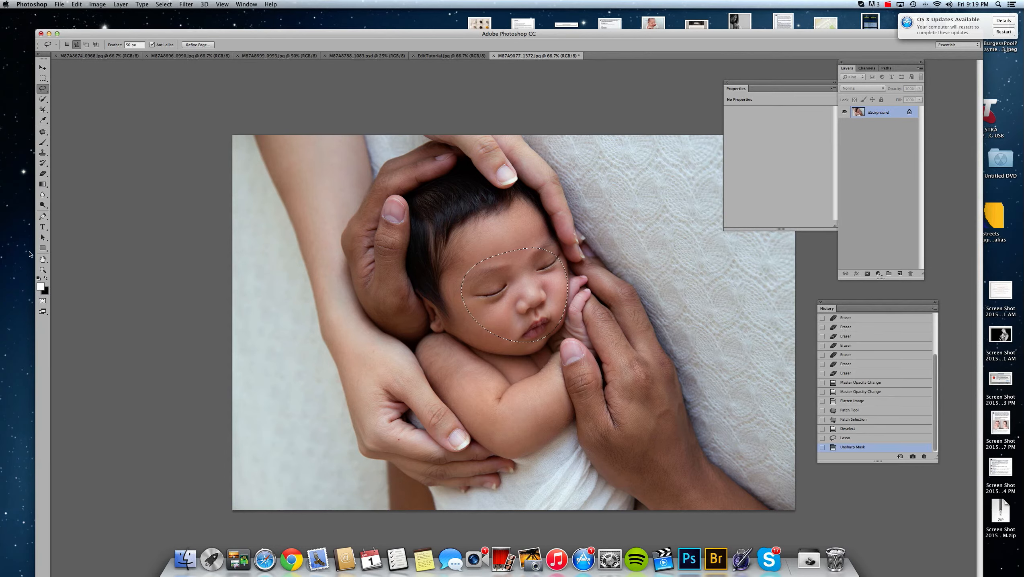
Compare the baby's face at 200% before and after the Unsharp Mask by switching between history states.
{"action": "left_click", "coordinate": [42, 270]}
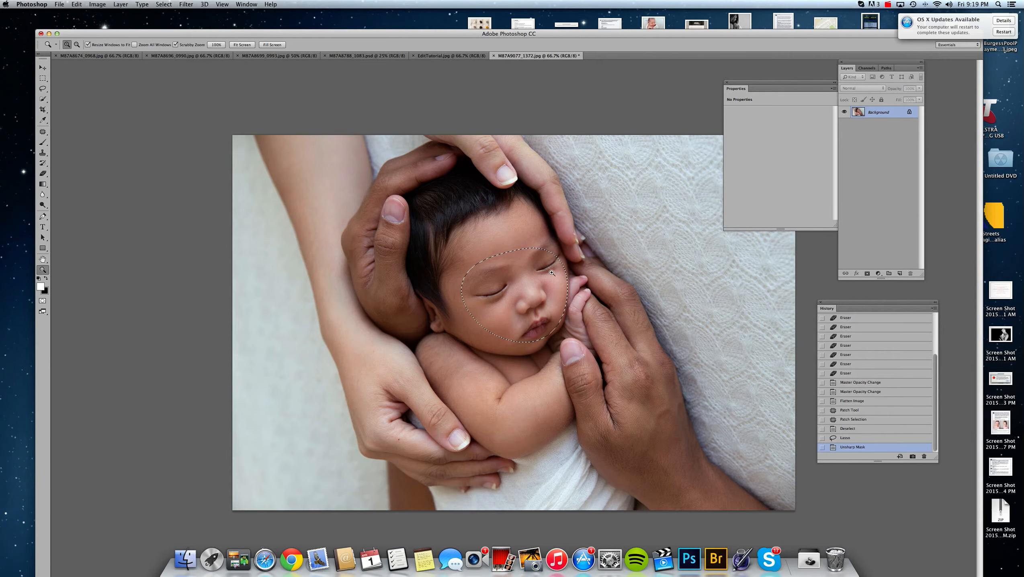
{"action": "left_click", "coordinate": [538, 295]}
{"action": "left_click", "coordinate": [538, 295]}
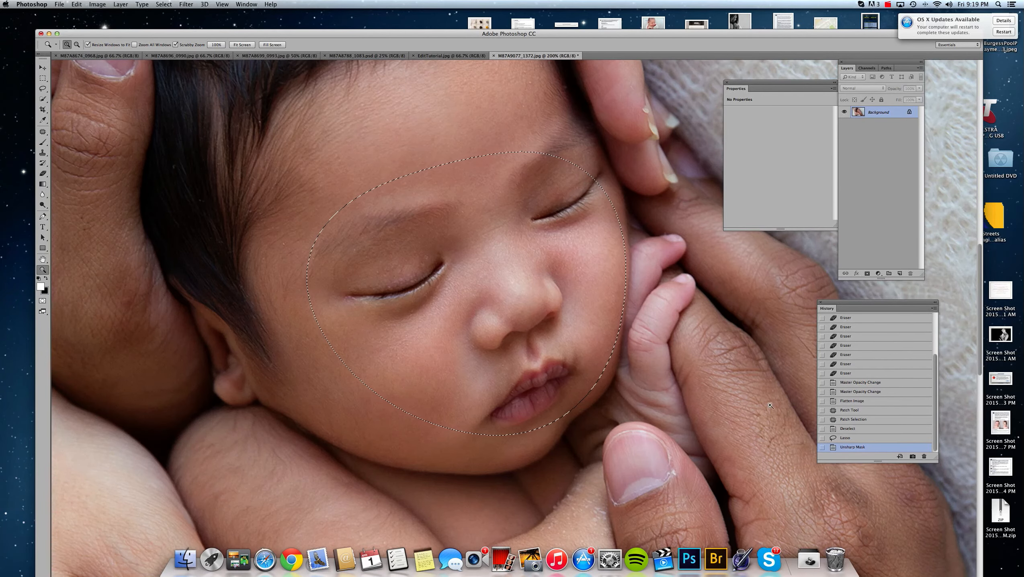
{"action": "left_click", "coordinate": [851, 429]}
{"action": "left_click", "coordinate": [855, 447]}
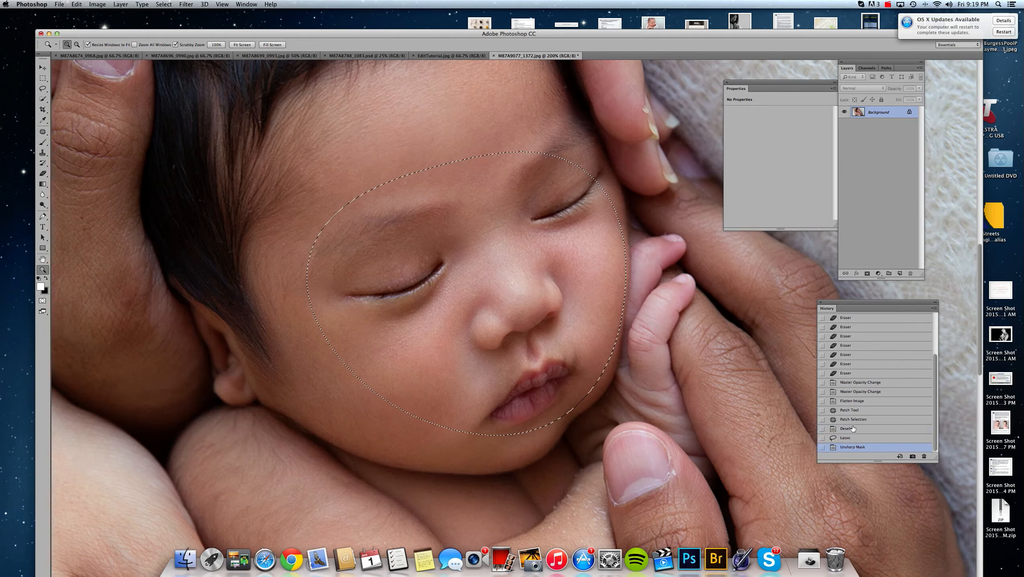
{"action": "left_click", "coordinate": [851, 429]}
{"action": "left_click", "coordinate": [855, 447]}
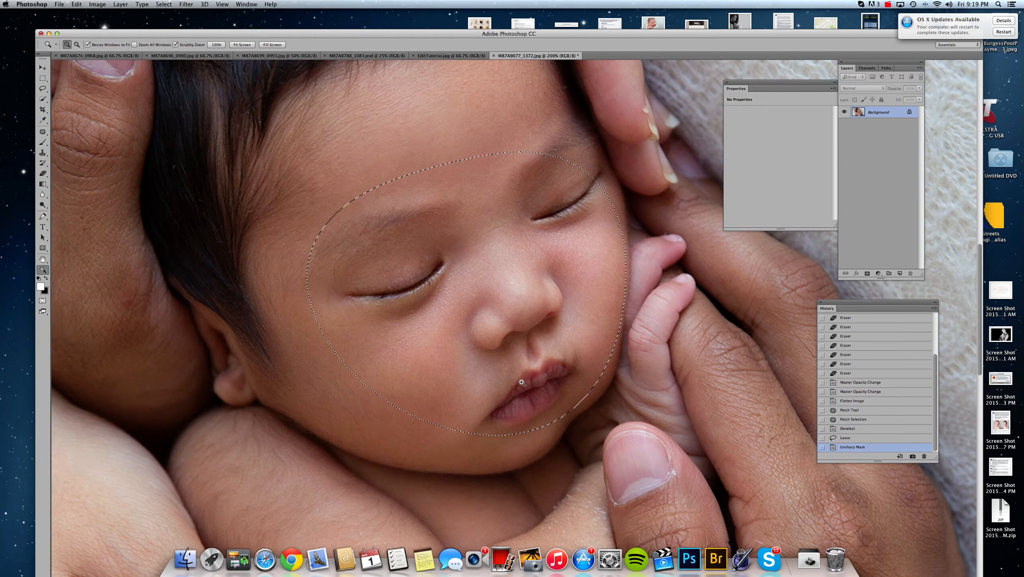
Clear the face selection and apply a Levels adjustment to the whole photo with the black input level at 4.
{"action": "left_click", "coordinate": [76, 45]}
{"action": "left_click", "coordinate": [435, 192]}
{"action": "left_click", "coordinate": [434, 192]}
{"action": "key", "text": "super+d"}
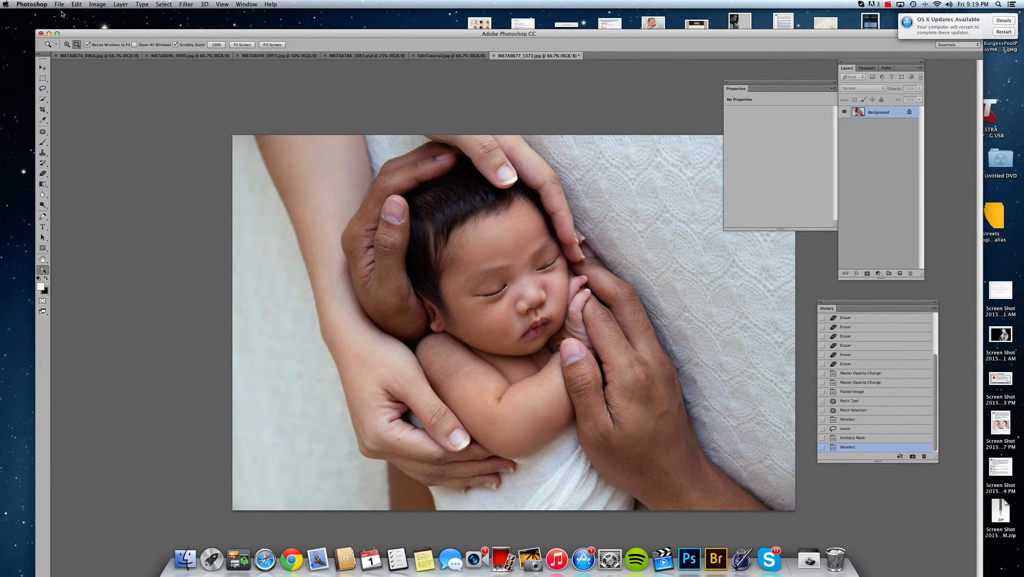
{"action": "left_click", "coordinate": [97, 4]}
{"action": "mouse_move", "coordinate": [118, 35]}
{"action": "left_click", "coordinate": [190, 44]}
{"action": "left_click_drag", "start_coordinate": [690, 371], "coordinate": [691, 371]}
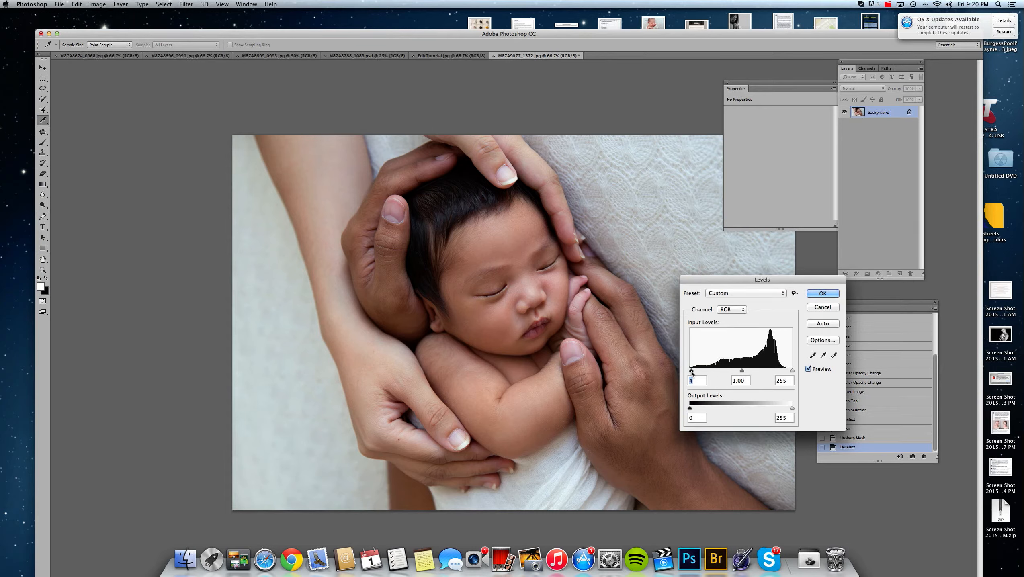
{"action": "left_click", "coordinate": [811, 294]}
{"action": "key", "text": "z"}
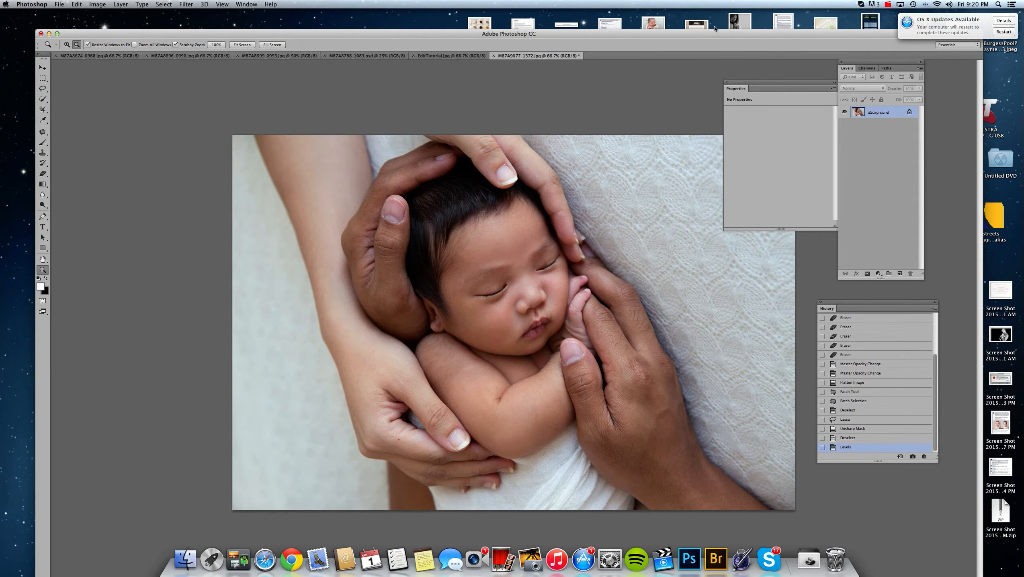
Sample the pale blanket beside the lighter adult forearm as the foreground colour with the Eyedropper.
{"action": "left_click_drag", "start_coordinate": [714, 35], "coordinate": [641, 28]}
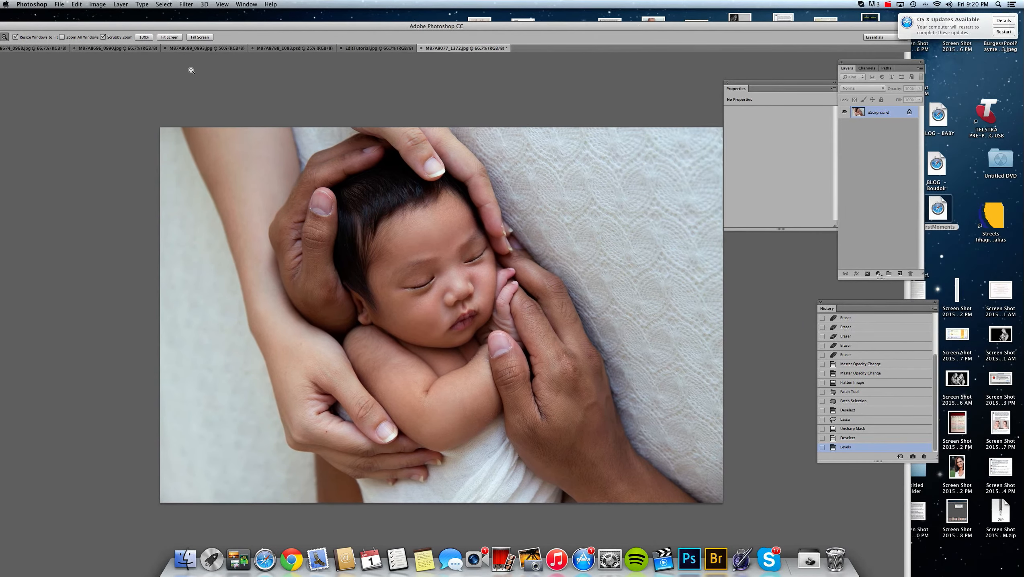
{"action": "left_click_drag", "start_coordinate": [193, 33], "coordinate": [252, 34]}
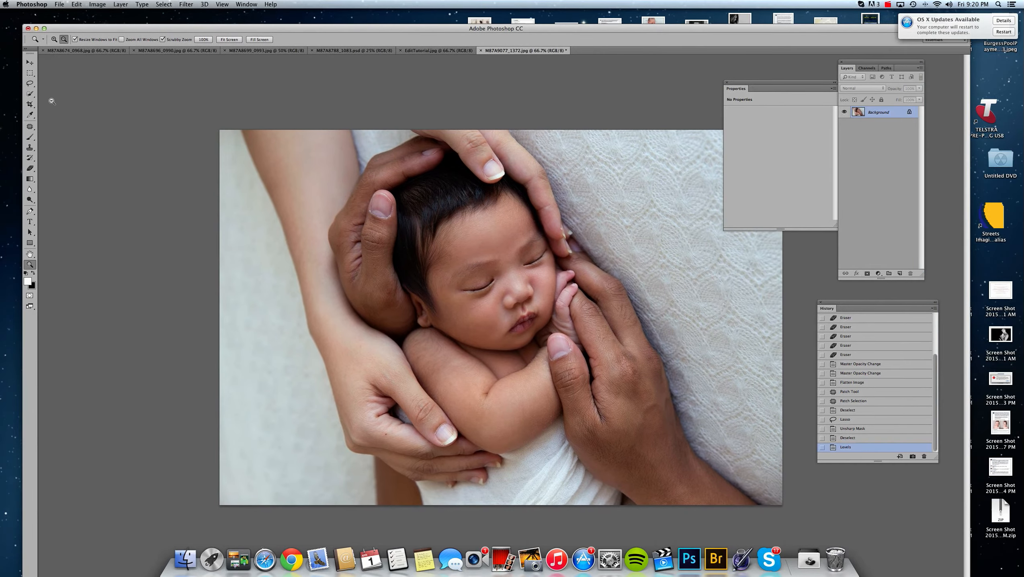
{"action": "left_click", "coordinate": [28, 117]}
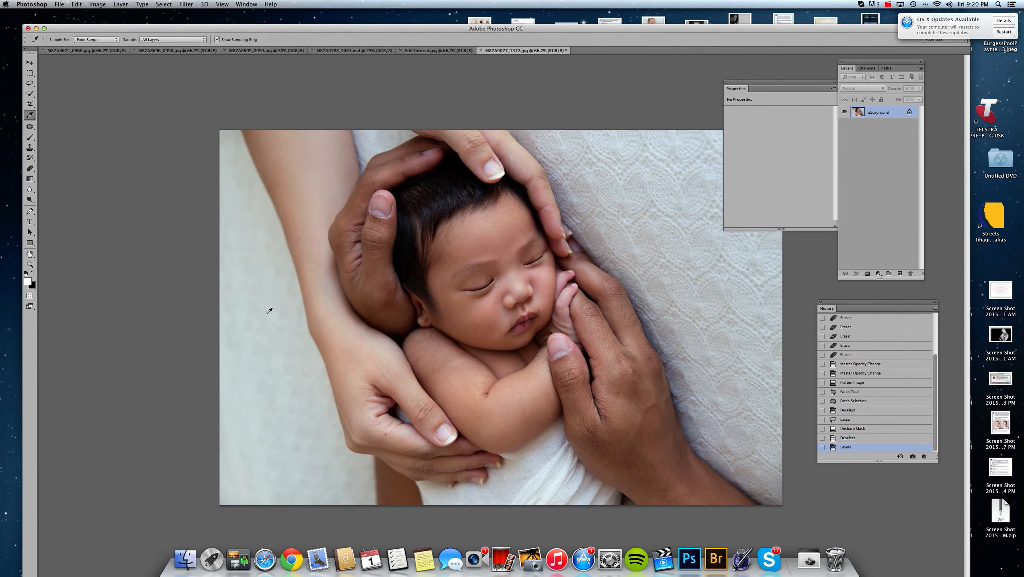
{"action": "left_click", "coordinate": [270, 313]}
{"action": "left_click", "coordinate": [273, 381]}
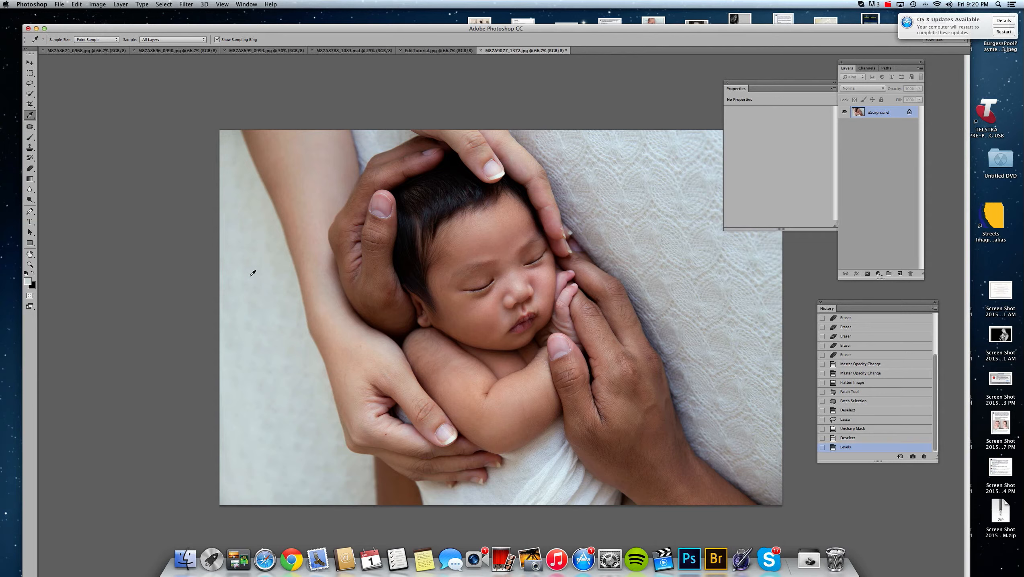
Brush the sampled pale colour over the blanket below the lighter adult forearm at 29% brush opacity.
{"action": "left_click", "coordinate": [35, 140]}
{"action": "left_click", "coordinate": [183, 40]}
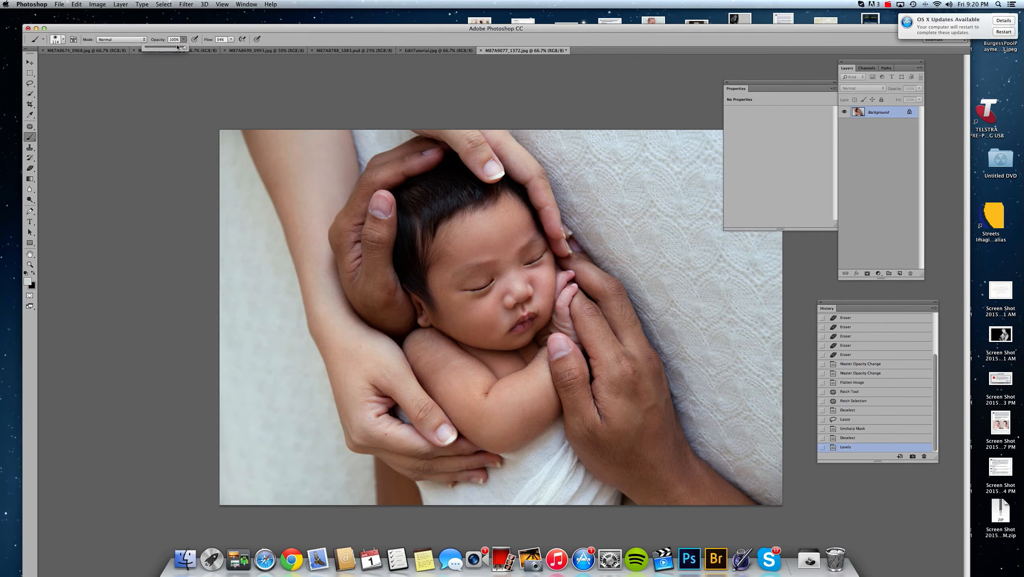
{"action": "left_click", "coordinate": [232, 177]}
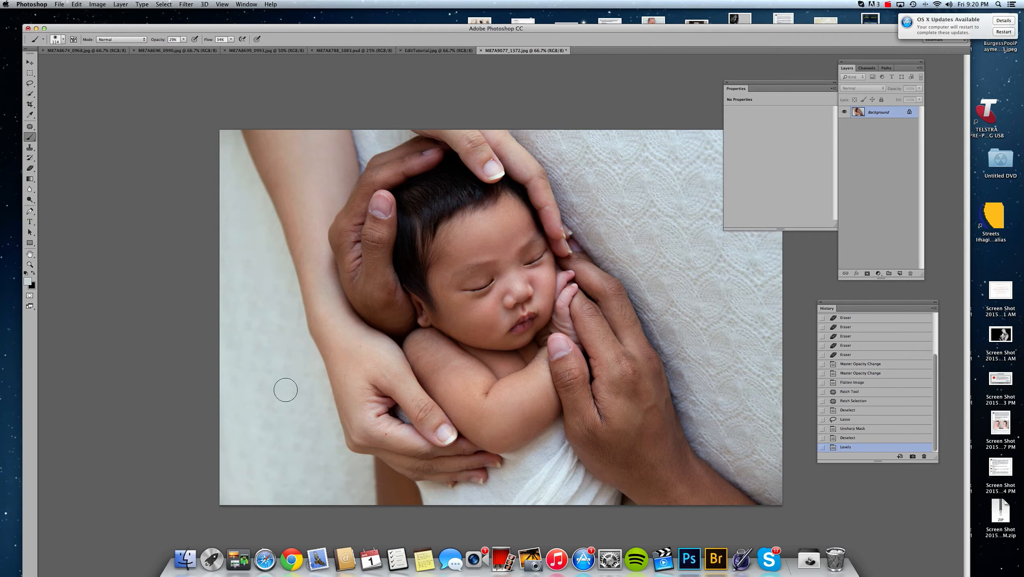
{"action": "left_click_drag", "start_coordinate": [317, 463], "coordinate": [331, 452]}
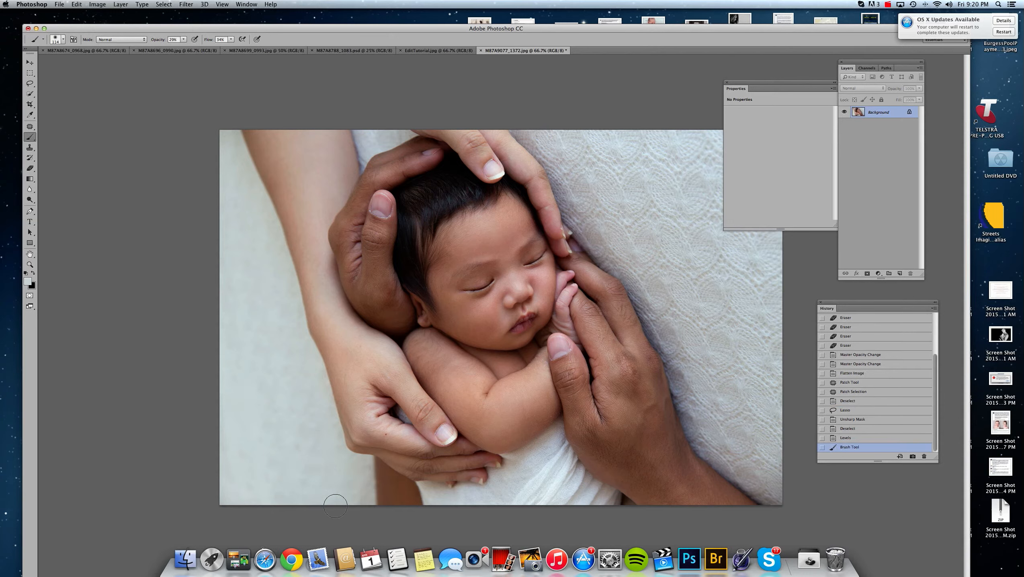
{"action": "mouse_move", "coordinate": [335, 506]}
{"action": "left_mouse_down"}
{"action": "mouse_move", "coordinate": [315, 430]}
{"action": "mouse_move", "coordinate": [252, 330]}
{"action": "mouse_move", "coordinate": [335, 483]}
{"action": "mouse_move", "coordinate": [193, 156]}
{"action": "left_mouse_up"}
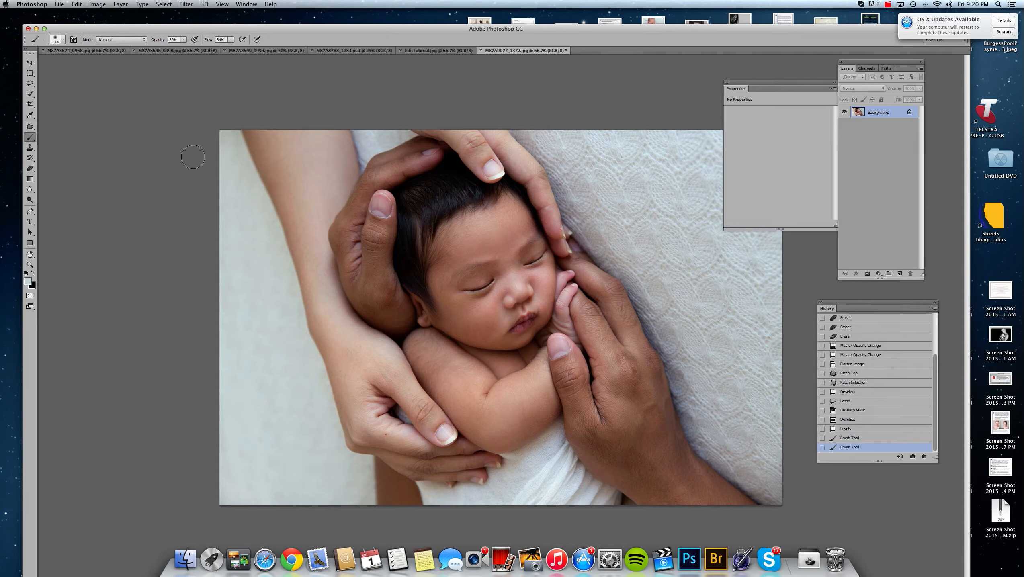
Try another brush stroke on the blanket beside the lighter forearm at 42% opacity and revert that stroke.
{"action": "left_click", "coordinate": [184, 39]}
{"action": "left_click_drag", "start_coordinate": [190, 50], "coordinate": [190, 50]}
{"action": "left_click", "coordinate": [345, 510]}
{"action": "left_click_drag", "start_coordinate": [322, 431], "coordinate": [292, 413]}
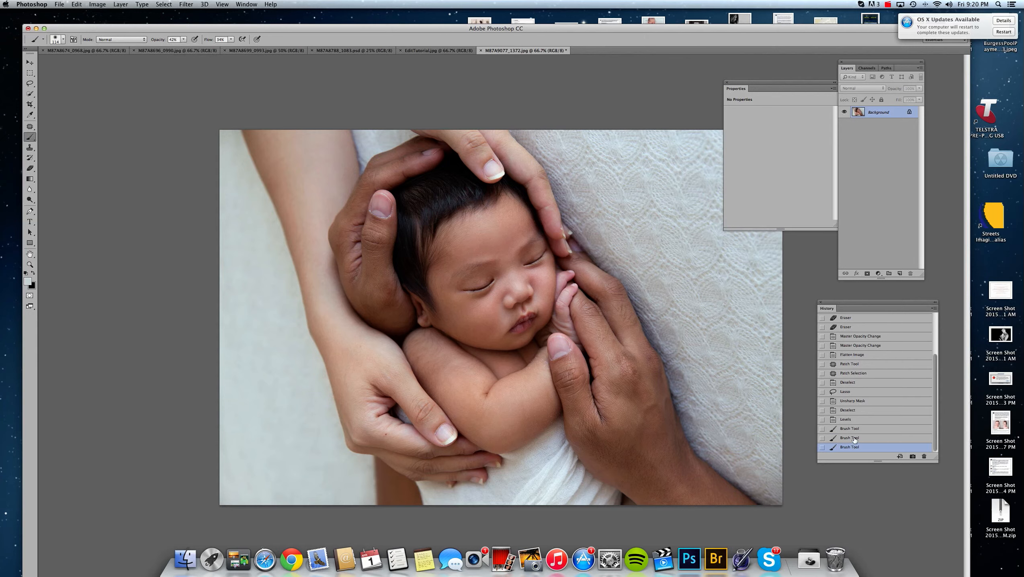
{"action": "left_click", "coordinate": [854, 439]}
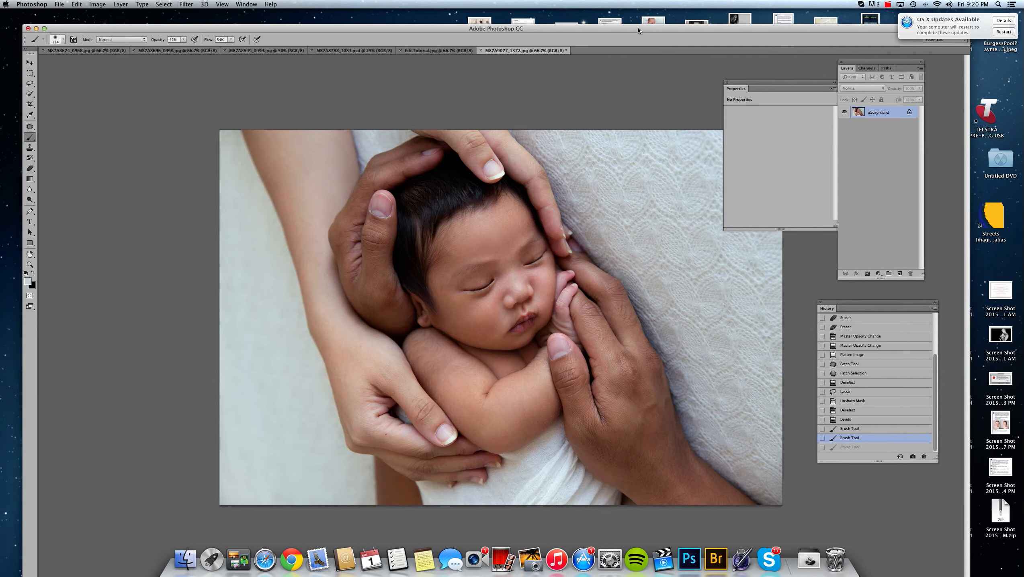
Move the floating properties window off the photo and lasso the textured blanket beyond the darker hand out to the photo's edge.
{"action": "left_click_drag", "start_coordinate": [639, 29], "coordinate": [581, 26]}
{"action": "left_click_drag", "start_coordinate": [49, 26], "coordinate": [96, 24]}
{"action": "left_click", "coordinate": [18, 80]}
{"action": "left_click_drag", "start_coordinate": [795, 90], "coordinate": [900, 484]}
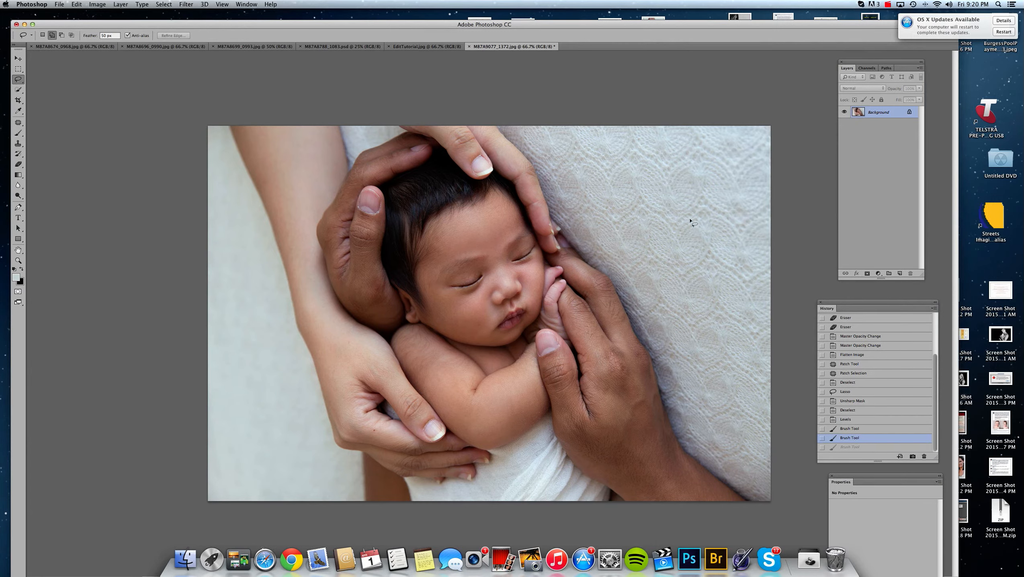
{"action": "left_click_drag", "start_coordinate": [770, 156], "coordinate": [539, 123]}
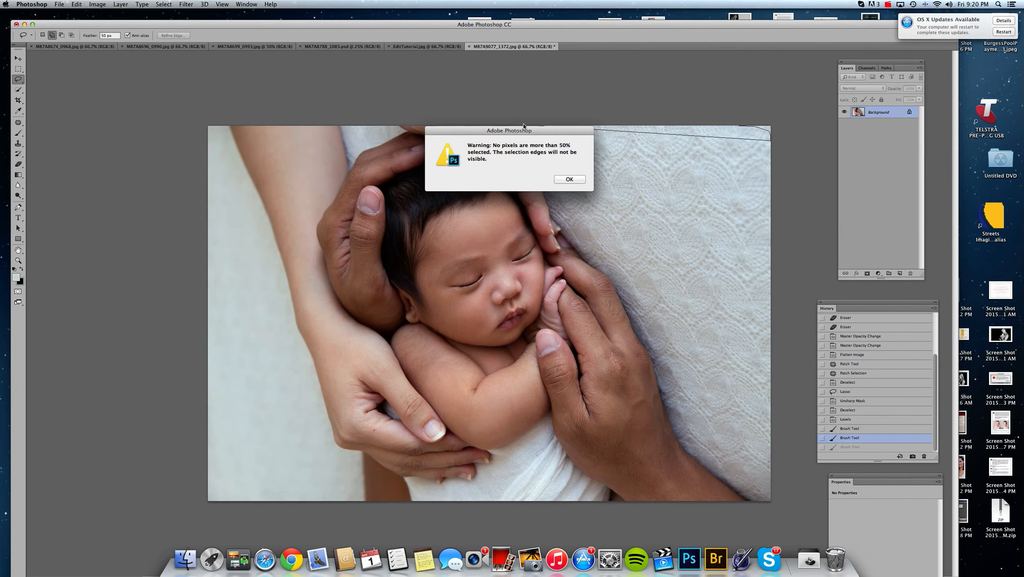
{"action": "left_click", "coordinate": [568, 180]}
{"action": "mouse_move", "coordinate": [561, 212]}
{"action": "left_mouse_down"}
{"action": "mouse_move", "coordinate": [625, 293]}
{"action": "mouse_move", "coordinate": [665, 405]}
{"action": "mouse_move", "coordinate": [724, 487]}
{"action": "mouse_move", "coordinate": [821, 467]}
{"action": "mouse_move", "coordinate": [825, 216]}
{"action": "mouse_move", "coordinate": [779, 121]}
{"action": "mouse_move", "coordinate": [521, 131]}
{"action": "left_mouse_up"}
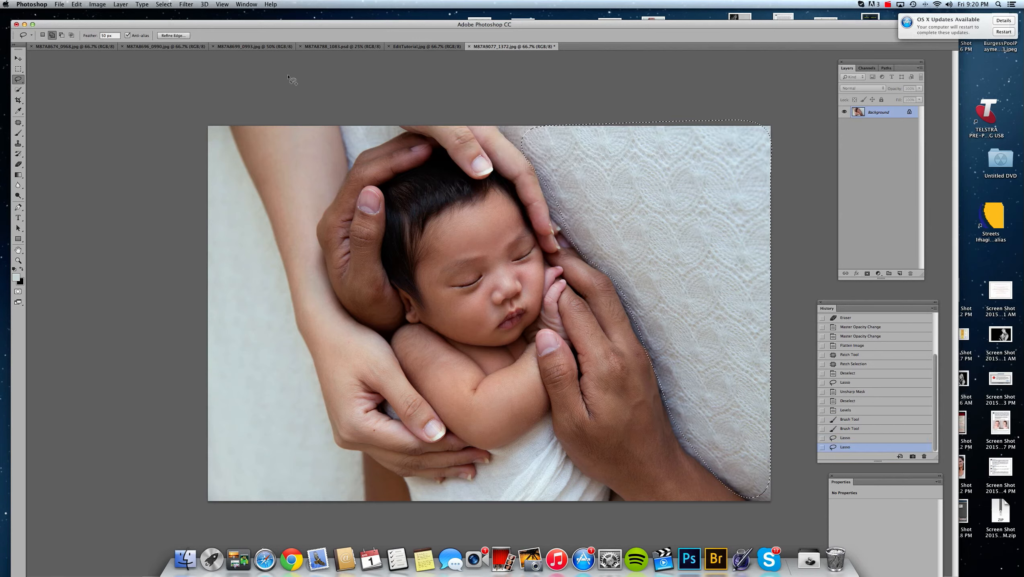
Shift the selected blanket's midtones slightly toward yellow and red with Color Balance, and clear the selection.
{"action": "left_click", "coordinate": [99, 5]}
{"action": "mouse_move", "coordinate": [106, 27]}
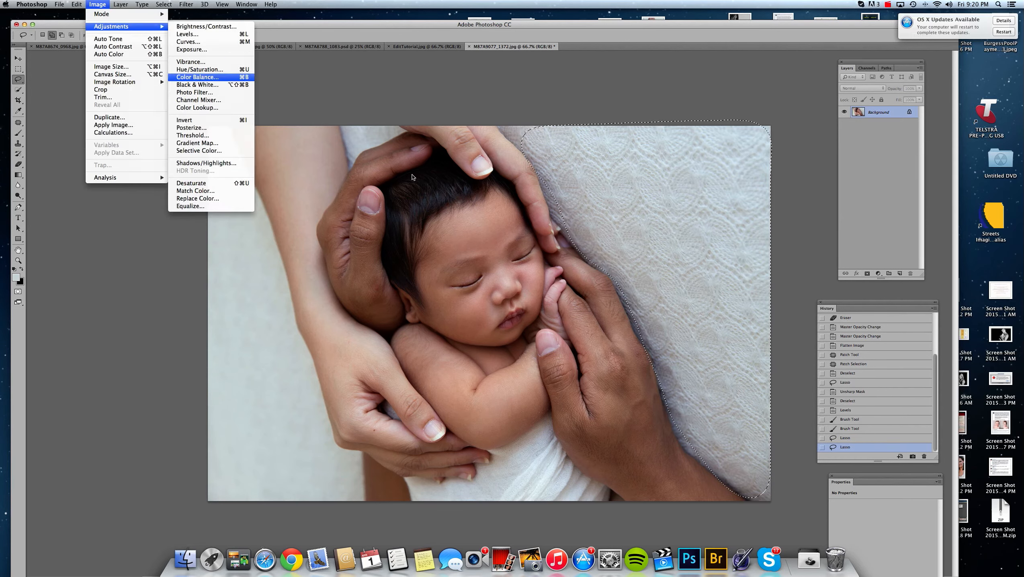
{"action": "left_click", "coordinate": [197, 78]}
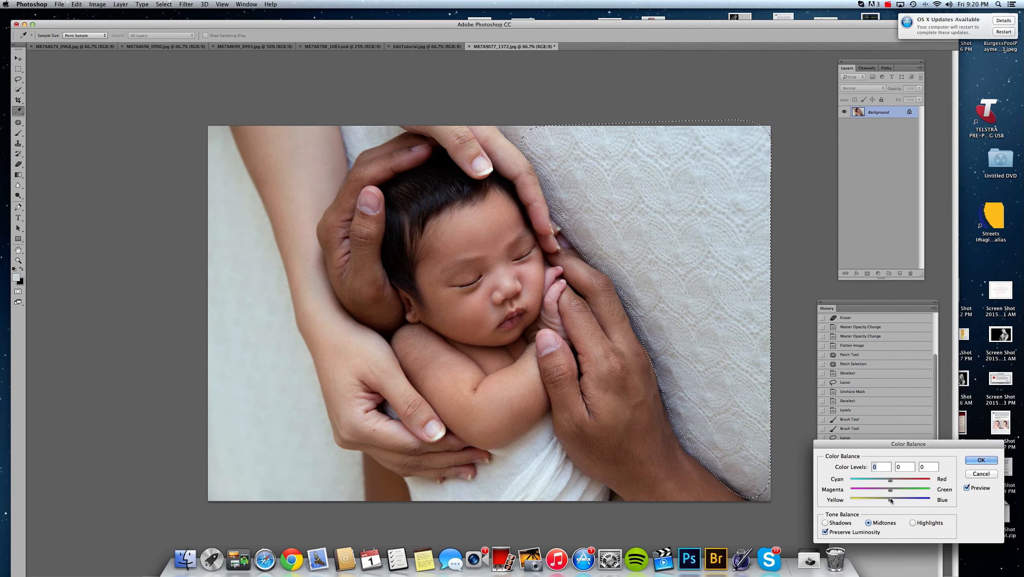
{"action": "left_click_drag", "start_coordinate": [891, 501], "coordinate": [888, 502]}
{"action": "left_click_drag", "start_coordinate": [891, 481], "coordinate": [894, 481]}
{"action": "left_click", "coordinate": [980, 459]}
{"action": "key", "text": "super+d"}
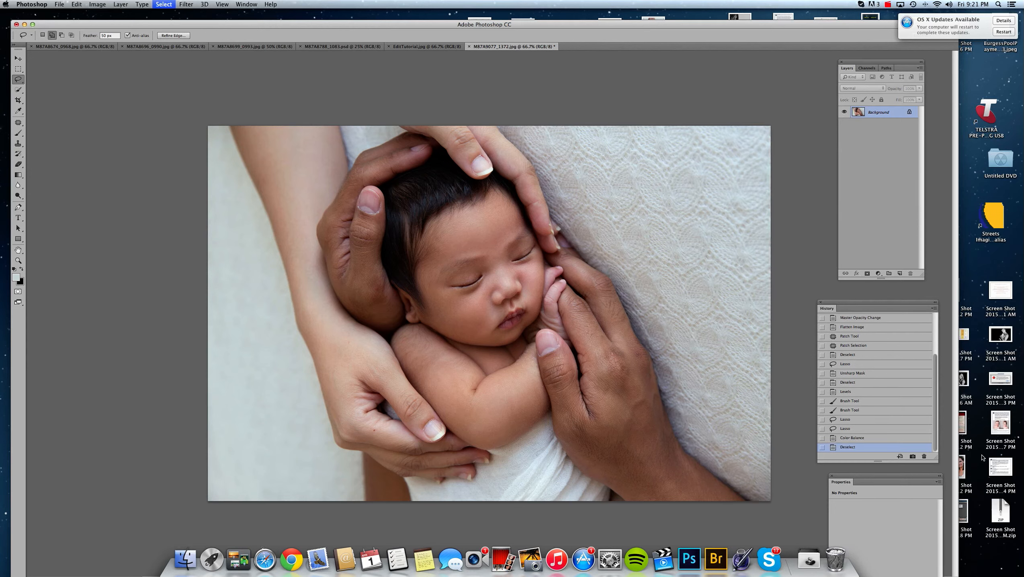
Lasso the shadowed blanket along the darker hand, brighten it with the Levels midtone input at 1.06, and deselect.
{"action": "mouse_move", "coordinate": [769, 309]}
{"action": "left_mouse_down"}
{"action": "mouse_move", "coordinate": [624, 189]}
{"action": "mouse_move", "coordinate": [558, 214]}
{"action": "left_mouse_up"}
{"action": "mouse_move", "coordinate": [719, 479]}
{"action": "left_mouse_down"}
{"action": "mouse_move", "coordinate": [792, 383]}
{"action": "mouse_move", "coordinate": [786, 345]}
{"action": "left_mouse_up"}
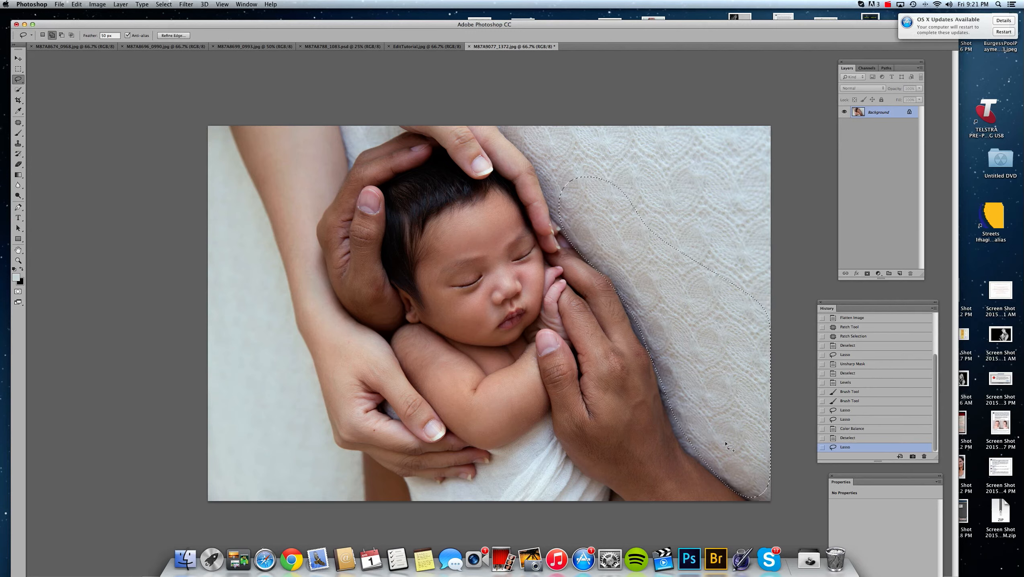
{"action": "left_click", "coordinate": [98, 4]}
{"action": "mouse_move", "coordinate": [133, 26]}
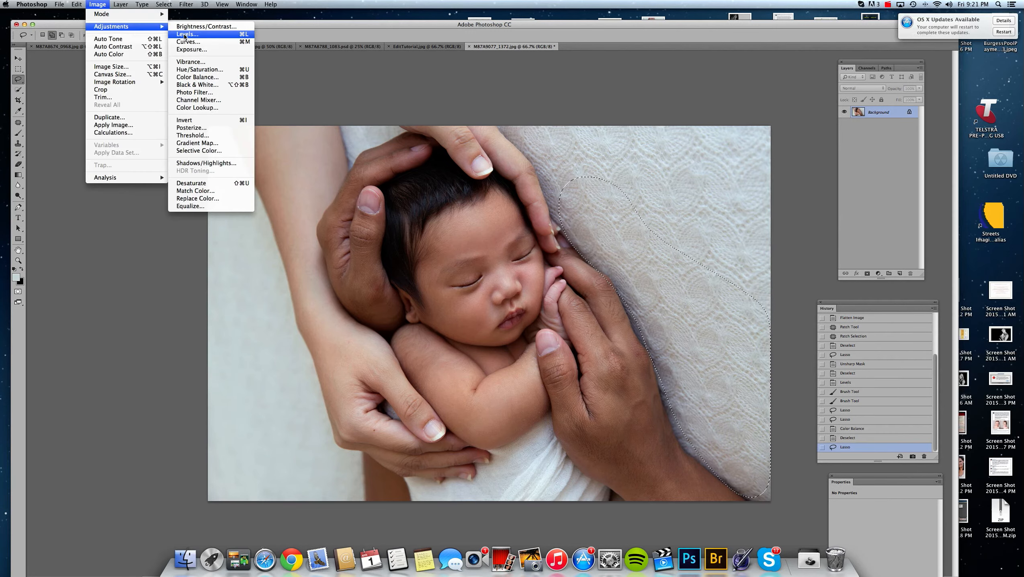
{"action": "left_click", "coordinate": [187, 36]}
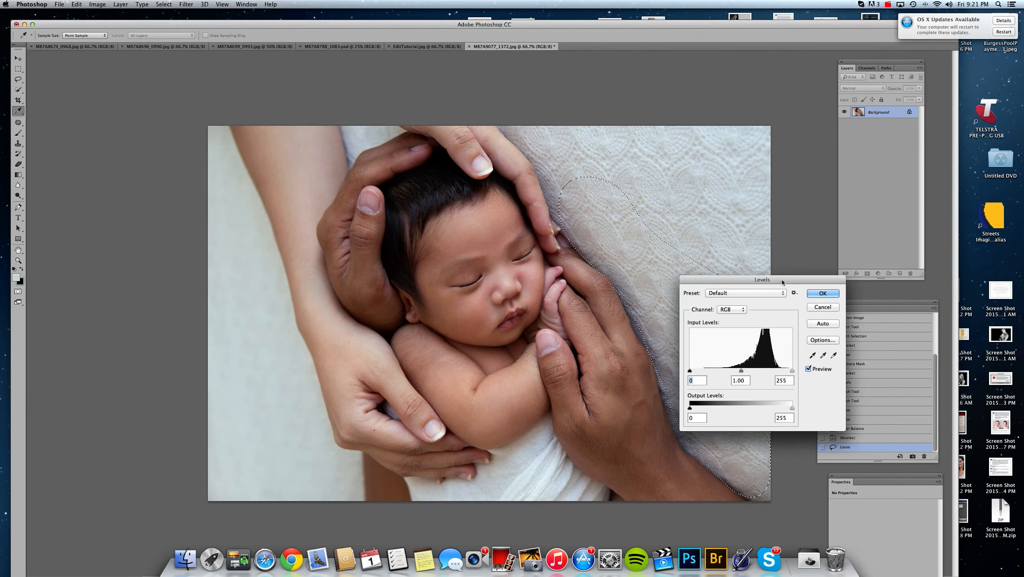
{"action": "left_click_drag", "start_coordinate": [776, 280], "coordinate": [869, 292]}
{"action": "left_click_drag", "start_coordinate": [833, 383], "coordinate": [831, 386]}
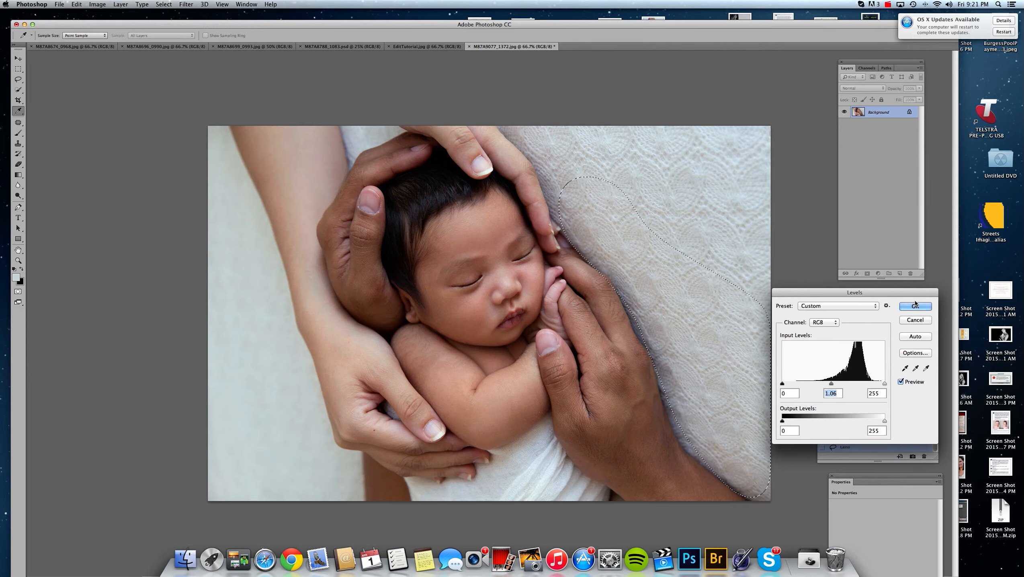
{"action": "left_click", "coordinate": [906, 307]}
{"action": "key", "text": "super+d"}
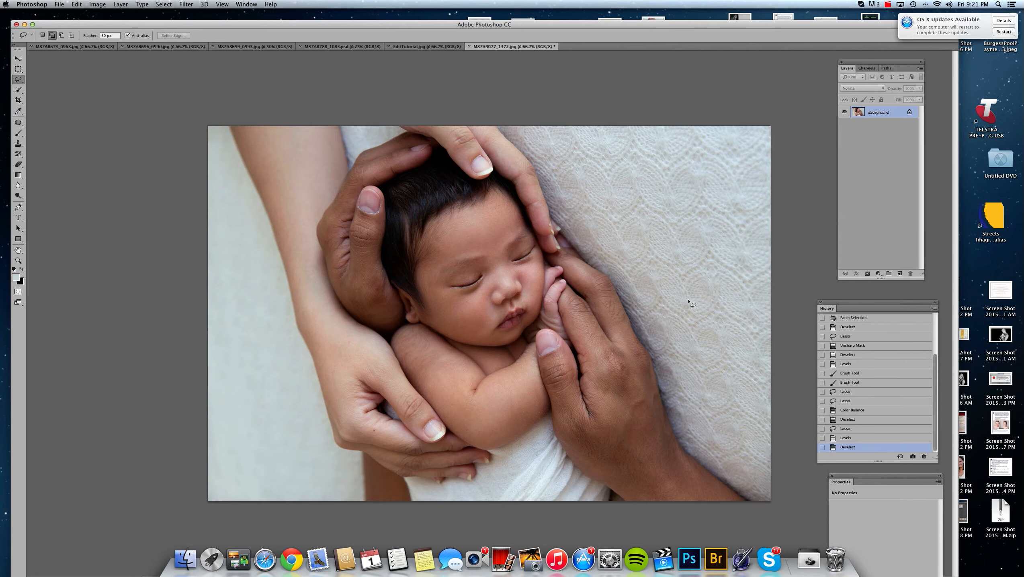
Compare the original photo with the finished colour edit by switching twice between the opening snapshot and the latest history state.
{"action": "scroll", "coordinate": [893, 333], "scroll_direction": "up", "scroll_amount": 3}
{"action": "left_click", "coordinate": [834, 319]}
{"action": "scroll", "coordinate": [861, 372], "scroll_direction": "down", "scroll_amount": 3}
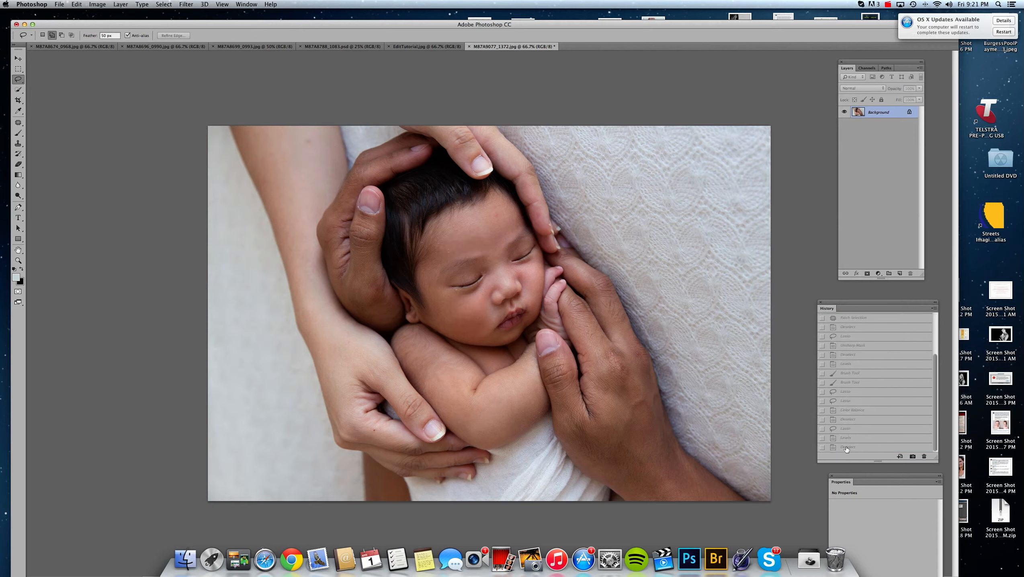
{"action": "left_click", "coordinate": [847, 447]}
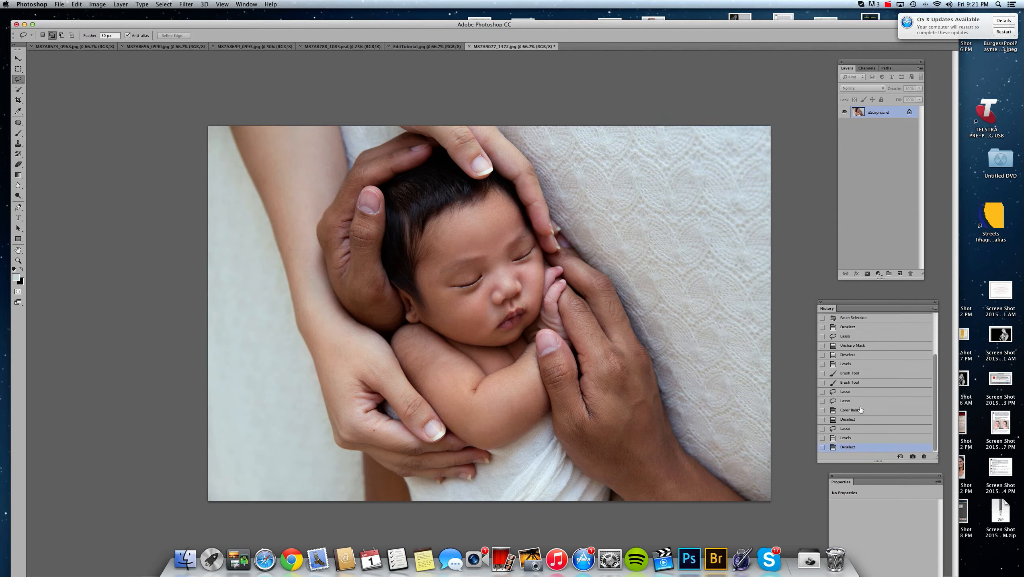
{"action": "scroll", "coordinate": [861, 410], "scroll_direction": "up", "scroll_amount": 3}
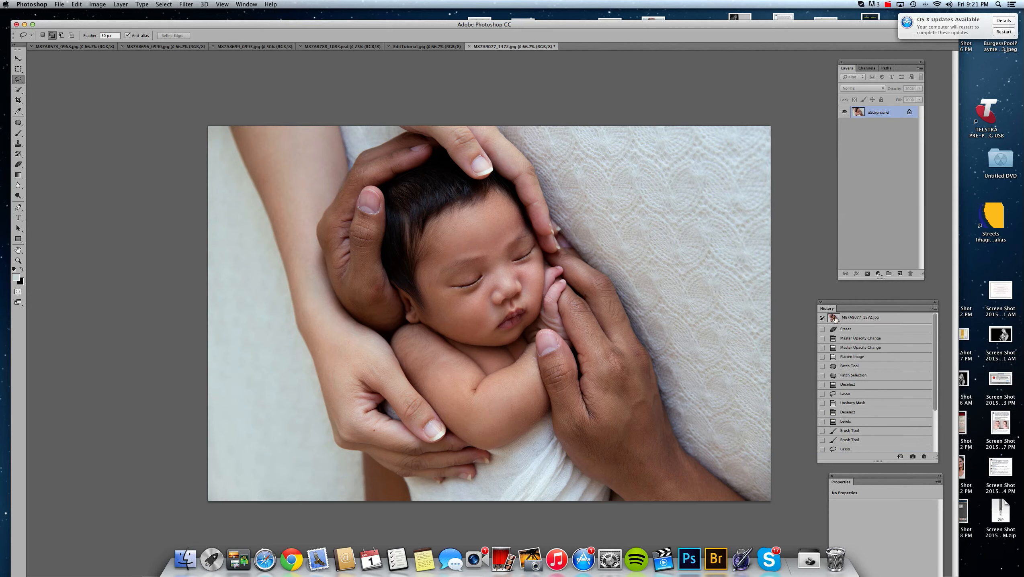
{"action": "left_click", "coordinate": [835, 319]}
{"action": "scroll", "coordinate": [866, 445], "scroll_direction": "down", "scroll_amount": 3}
{"action": "left_click", "coordinate": [848, 448]}
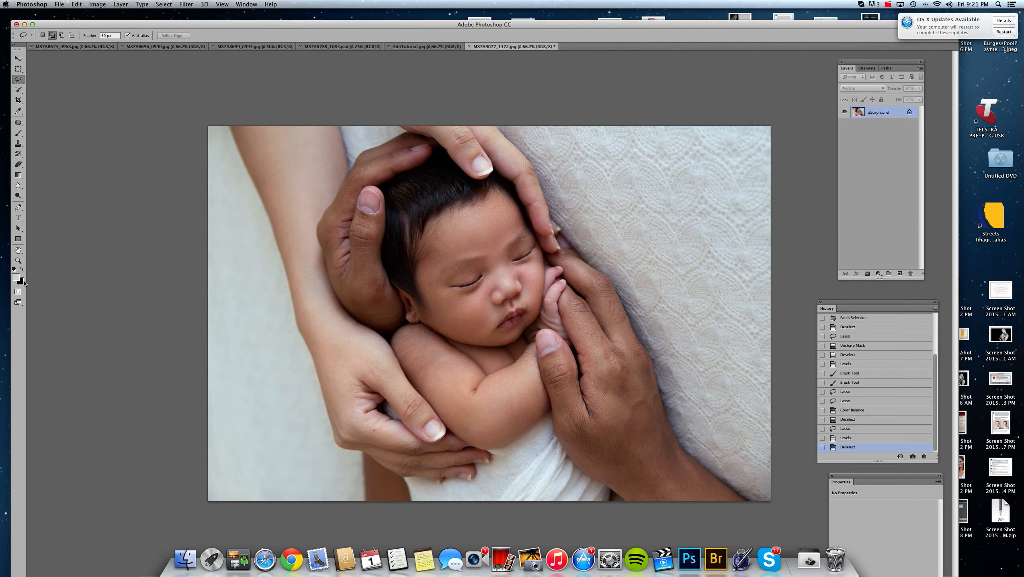
Make black the foreground colour and convert the photo to black and white with a black-to-white Gradient Map.
{"action": "left_click", "coordinate": [19, 279]}
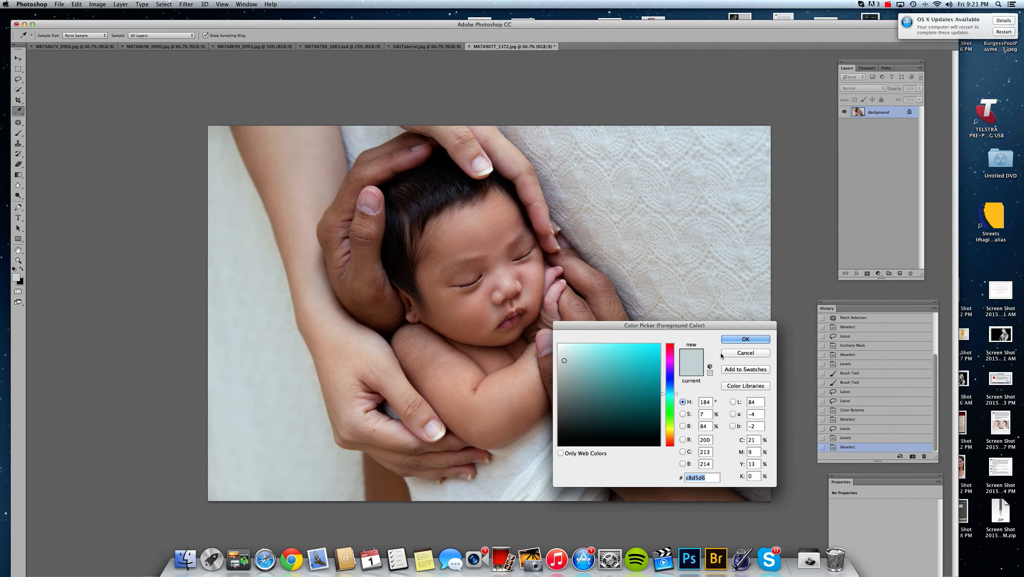
{"action": "key", "text": "Escape"}
{"action": "left_click", "coordinate": [22, 270]}
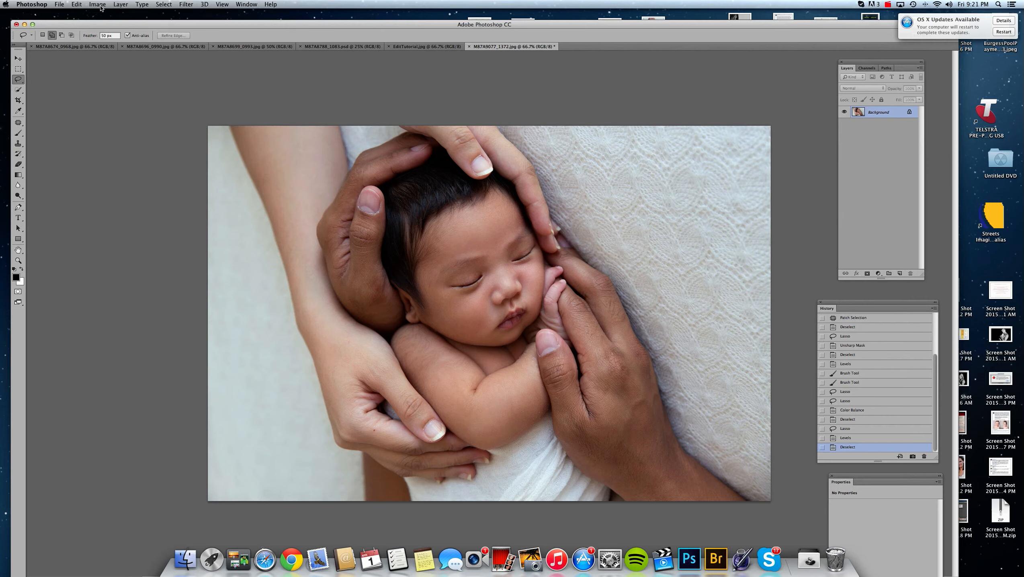
{"action": "left_click", "coordinate": [101, 8]}
{"action": "mouse_move", "coordinate": [121, 26]}
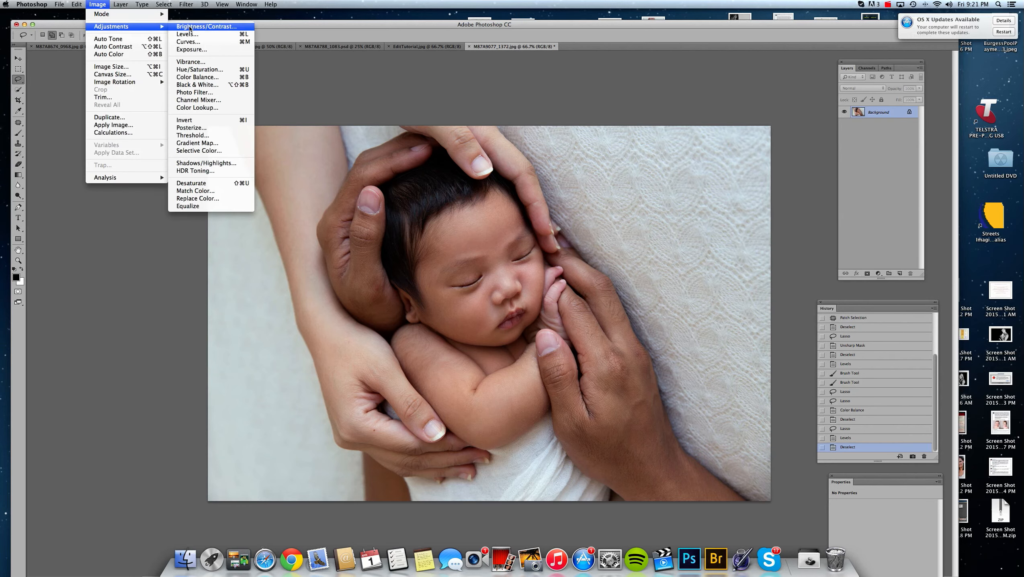
{"action": "left_click", "coordinate": [211, 144]}
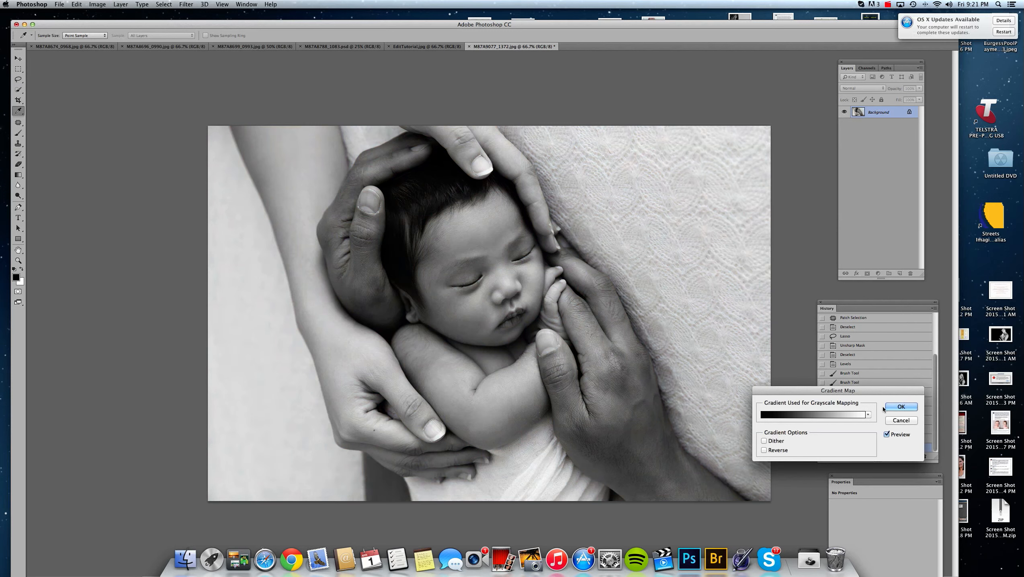
{"action": "left_click", "coordinate": [901, 407]}
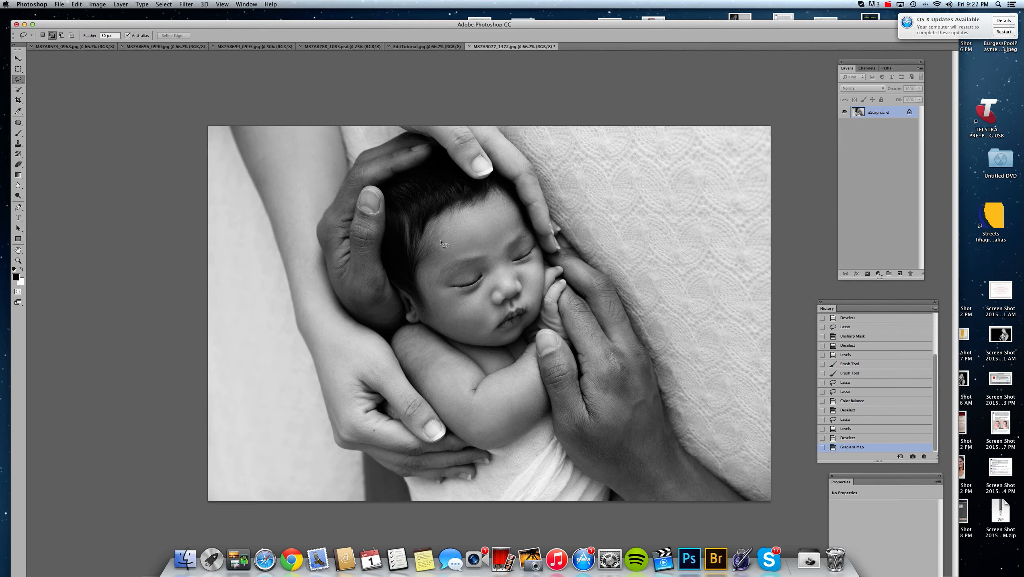
Add a Curves adjustment layer with the RGB midpoint raised slightly and invert its mask to black.
{"action": "left_click", "coordinate": [878, 274]}
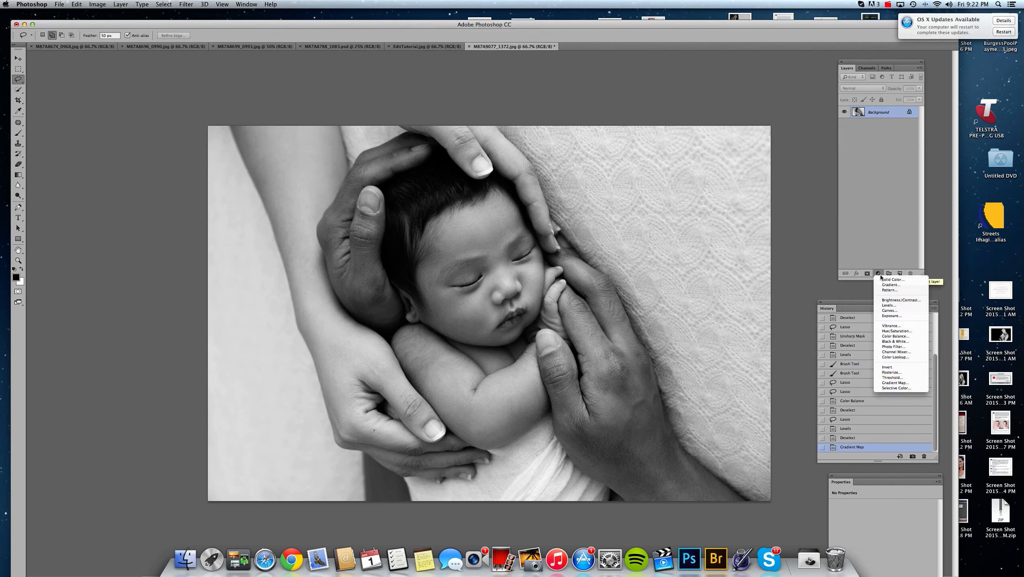
{"action": "left_click", "coordinate": [891, 311]}
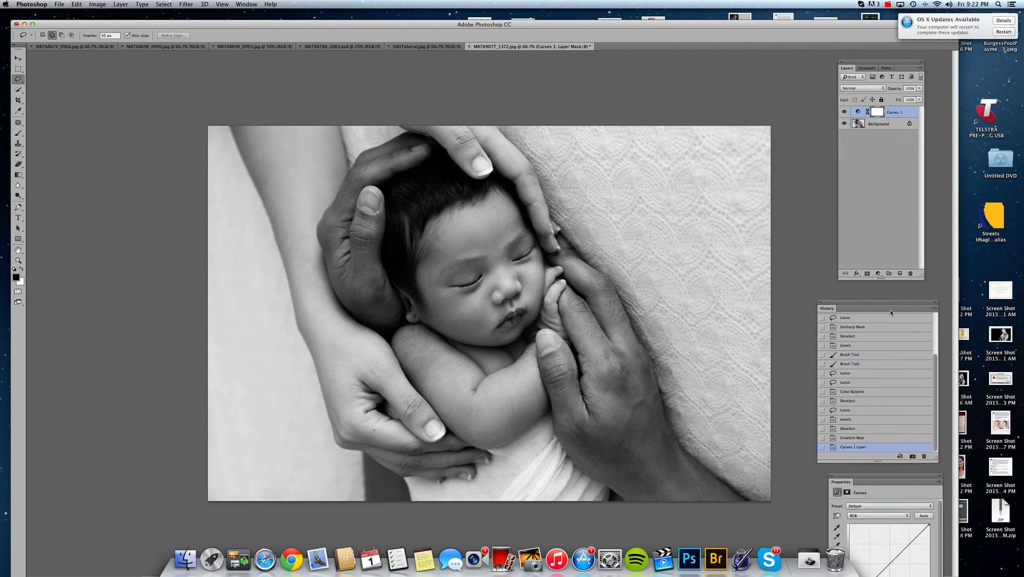
{"action": "left_click_drag", "start_coordinate": [870, 466], "coordinate": [775, 184]}
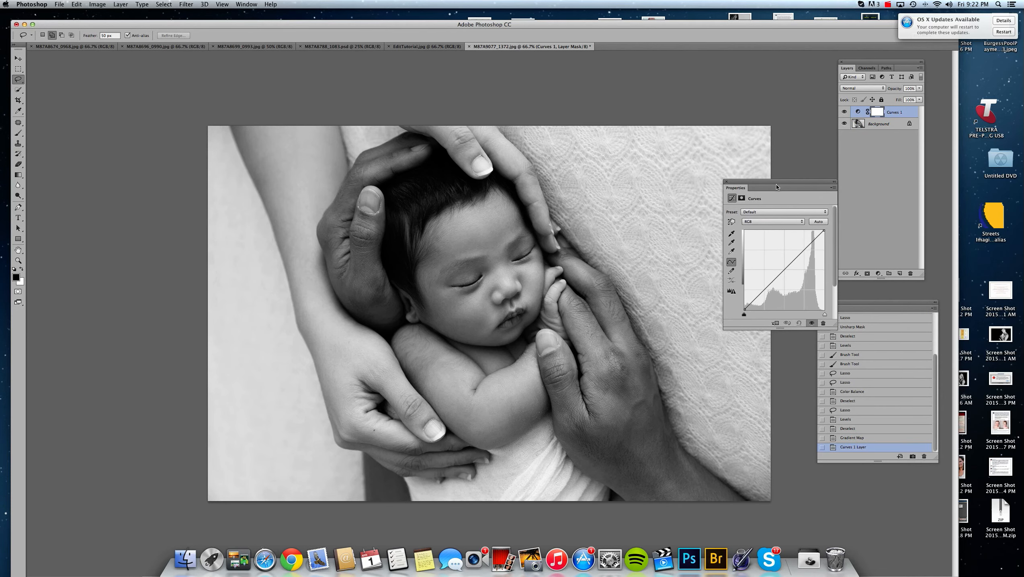
{"action": "left_click_drag", "start_coordinate": [784, 270], "coordinate": [785, 266]}
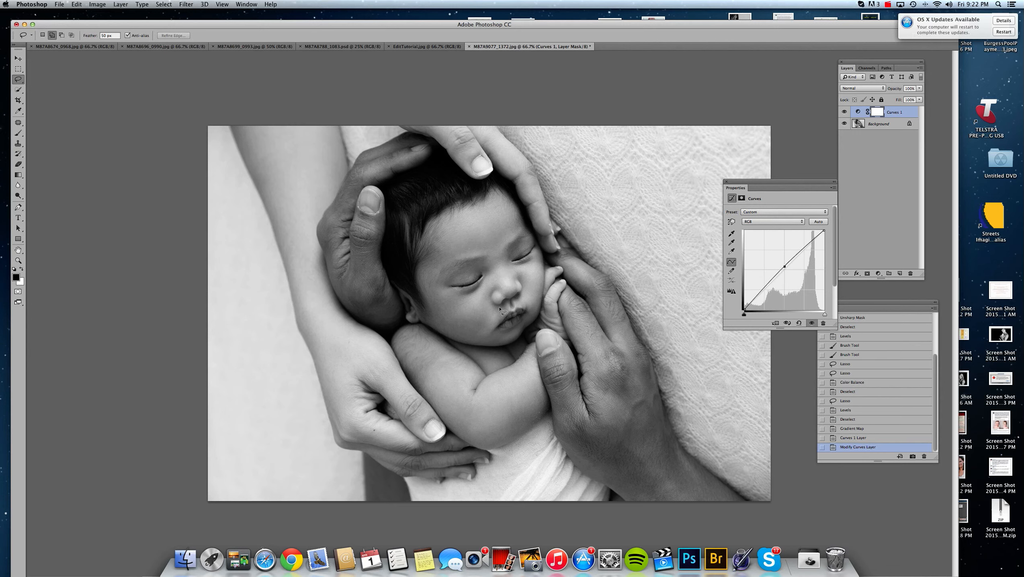
{"action": "key", "text": "super+i"}
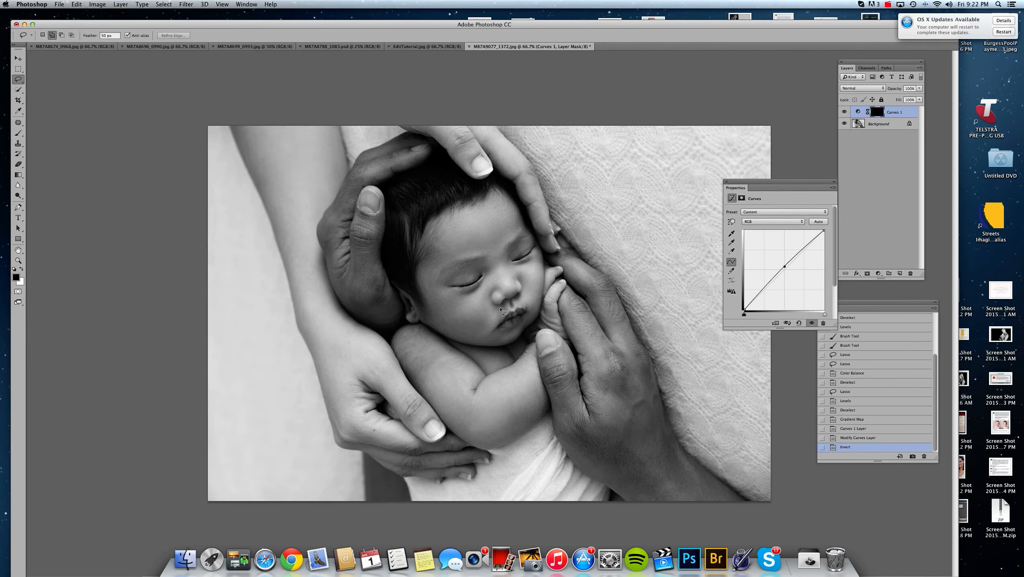
Paint white on the Curves layer mask over the baby's face with the Brush at 100% opacity.
{"action": "left_click", "coordinate": [18, 133]}
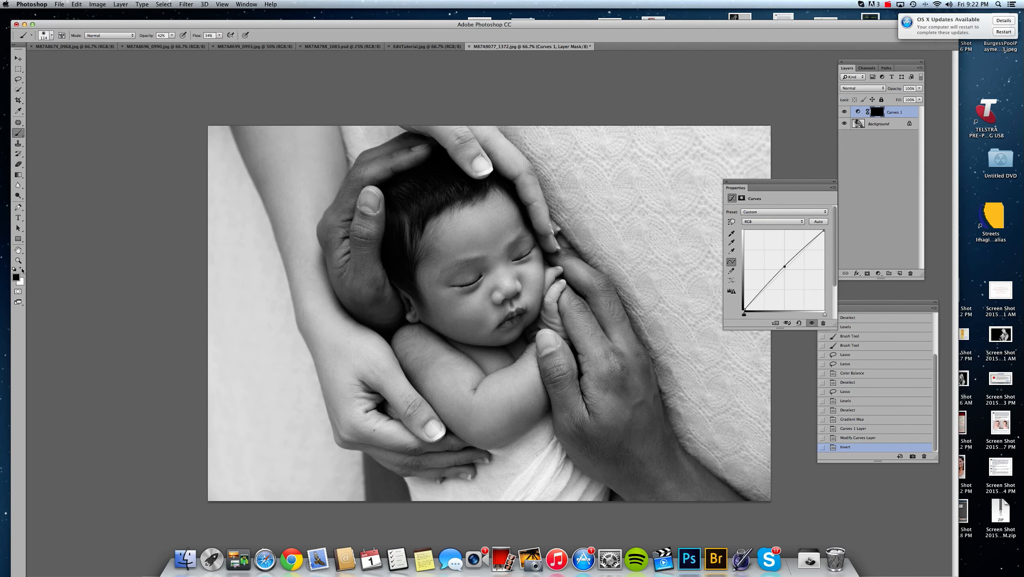
{"action": "left_click", "coordinate": [172, 37]}
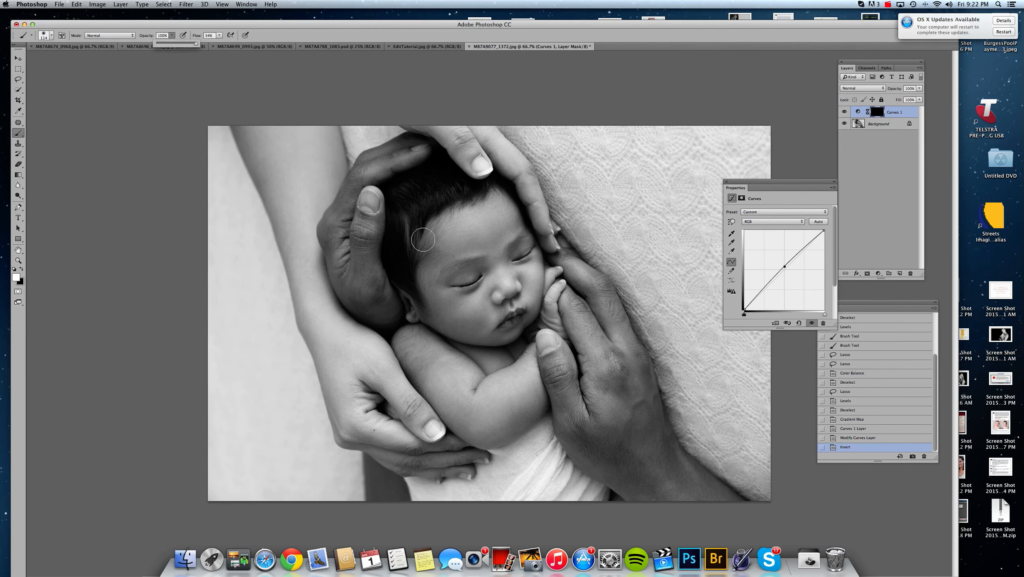
{"action": "left_click", "coordinate": [496, 241]}
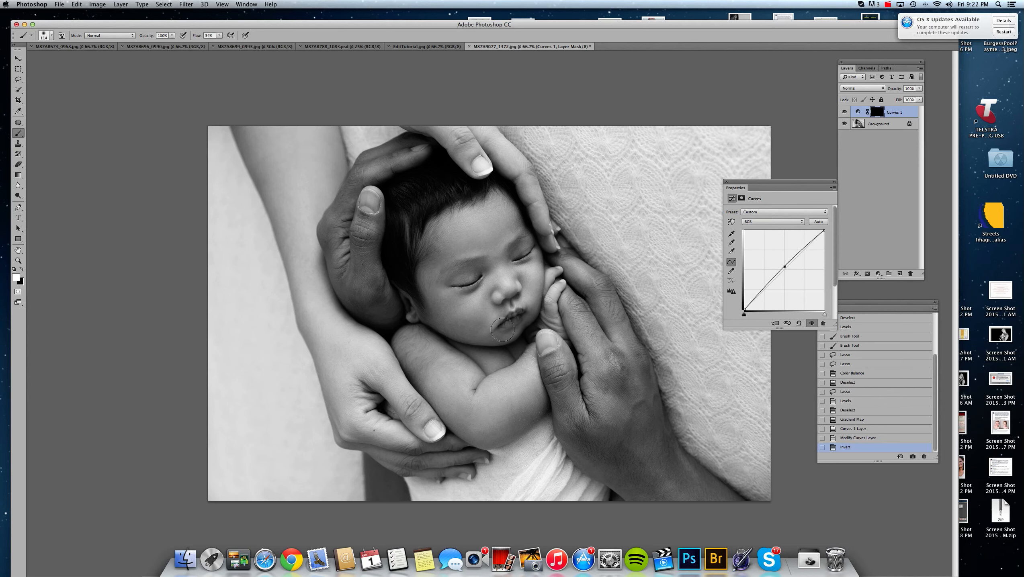
{"action": "mouse_move", "coordinate": [451, 338]}
{"action": "left_mouse_down"}
{"action": "mouse_move", "coordinate": [425, 349]}
{"action": "mouse_move", "coordinate": [395, 334]}
{"action": "mouse_move", "coordinate": [508, 344]}
{"action": "left_mouse_up"}
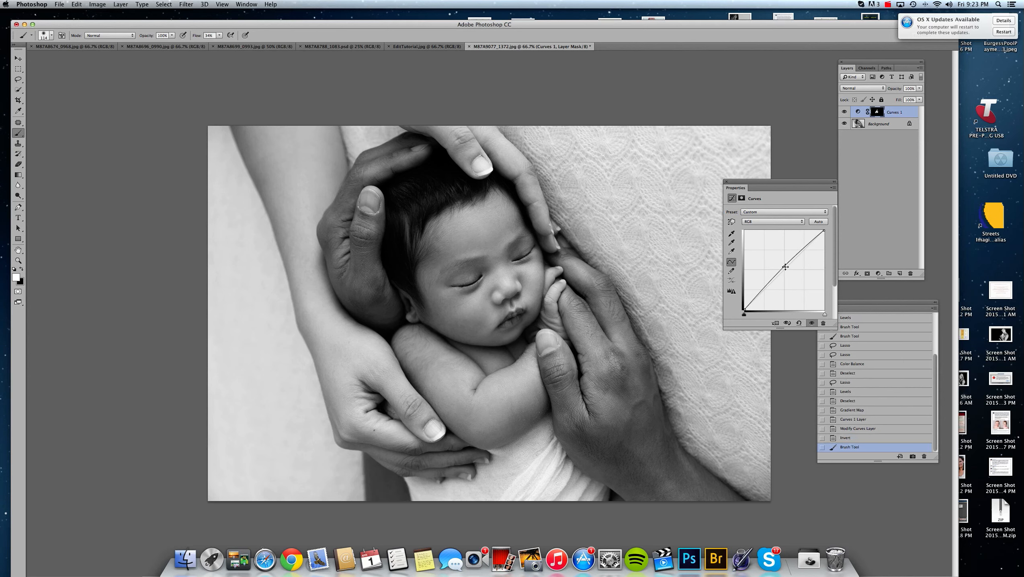
Raise the Curves midpoint slightly more, touch up its mask over the baby's face, and flatten the image.
{"action": "left_click_drag", "start_coordinate": [785, 267], "coordinate": [785, 264]}
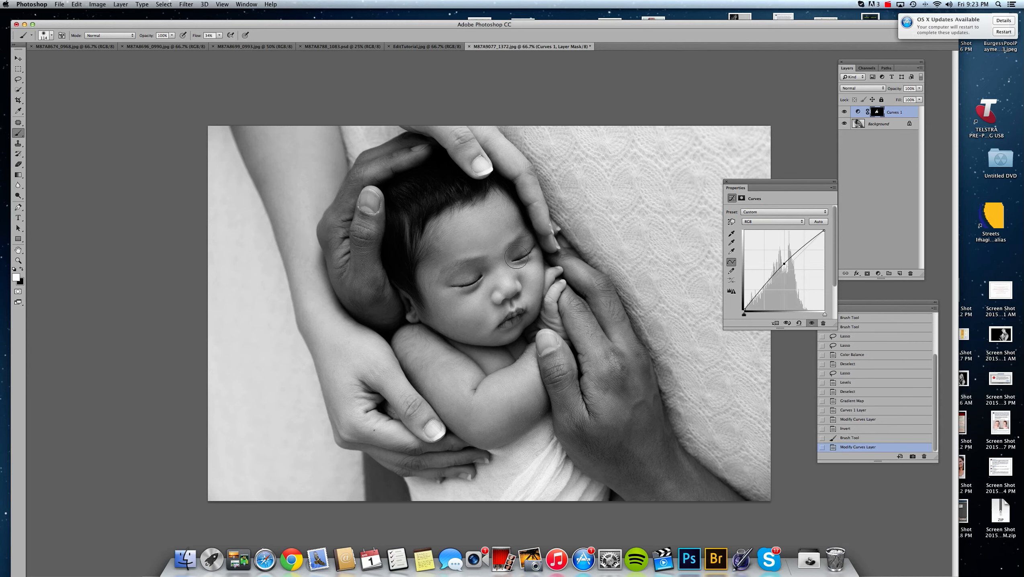
{"action": "left_click", "coordinate": [516, 229]}
{"action": "left_click", "coordinate": [120, 4]}
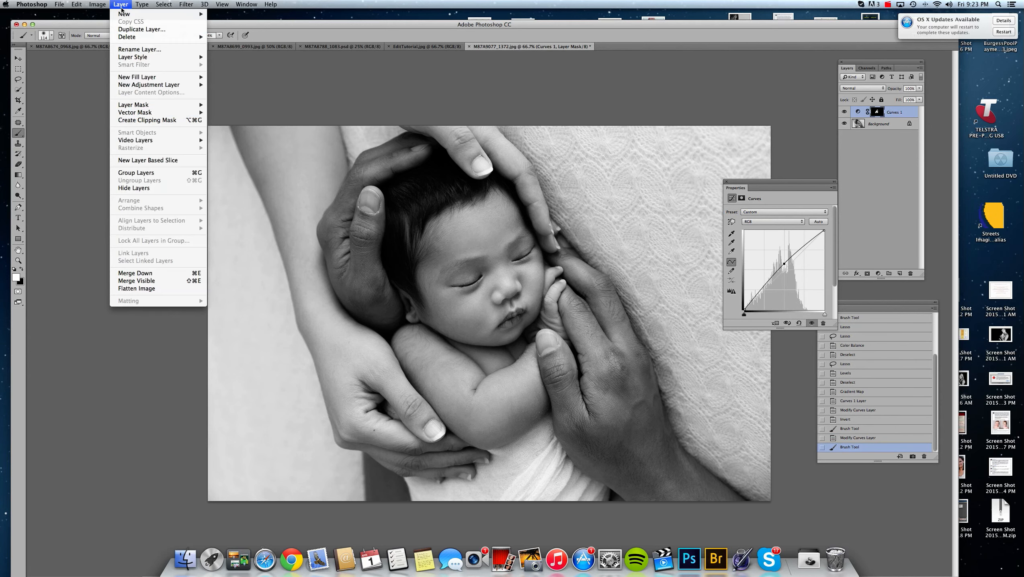
{"action": "left_click", "coordinate": [146, 288]}
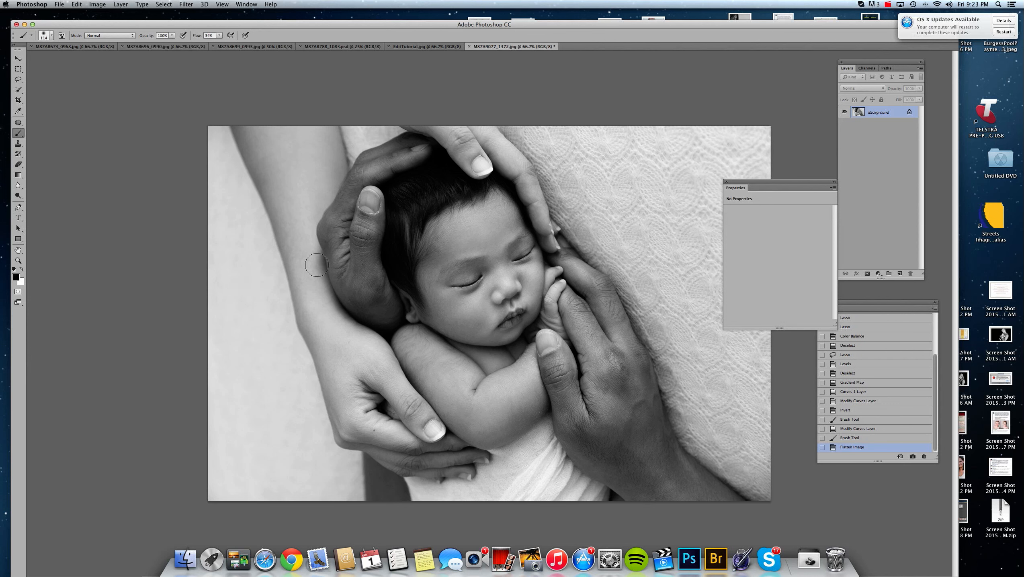
Add a Brightness/Contrast adjustment layer with Contrast 11 and invert its mask to black.
{"action": "left_click", "coordinate": [878, 274]}
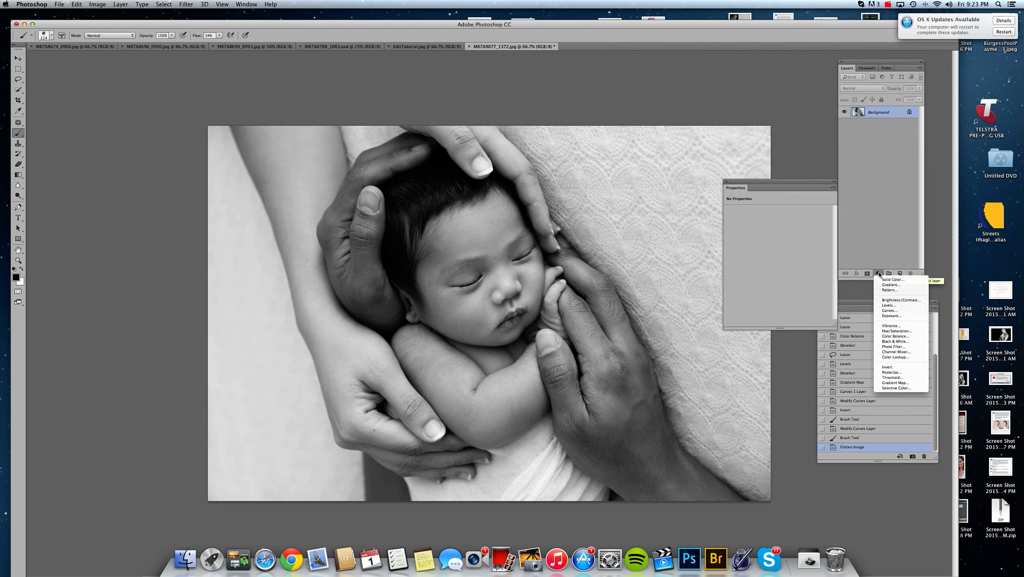
{"action": "left_click", "coordinate": [901, 301]}
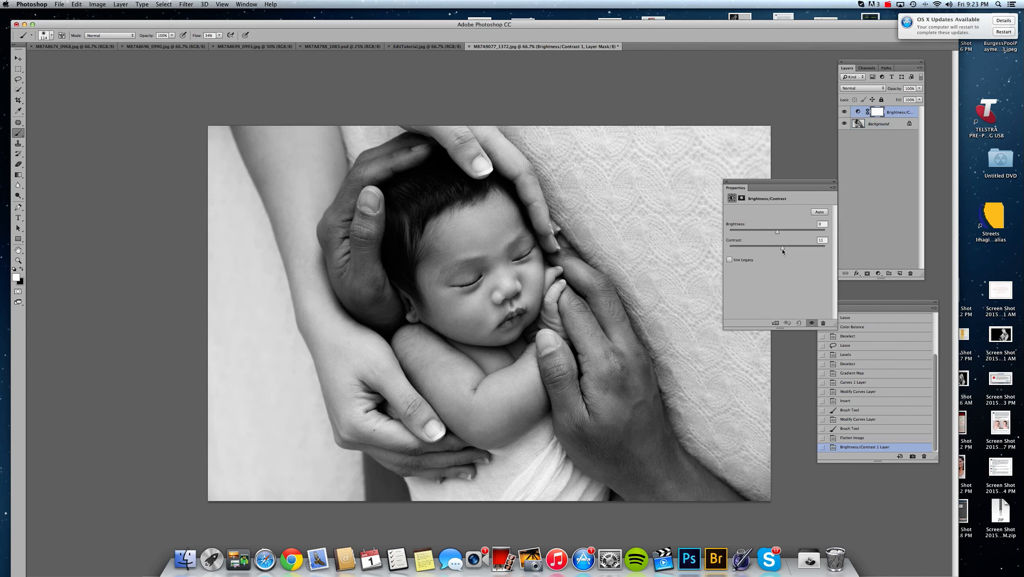
{"action": "left_click_drag", "start_coordinate": [783, 248], "coordinate": [782, 248]}
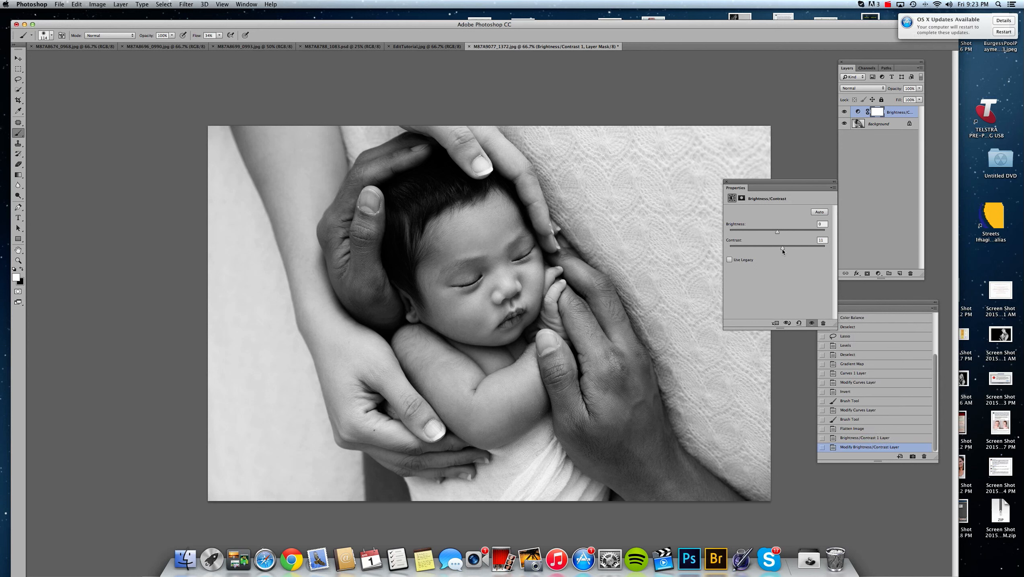
{"action": "key", "text": "super+i"}
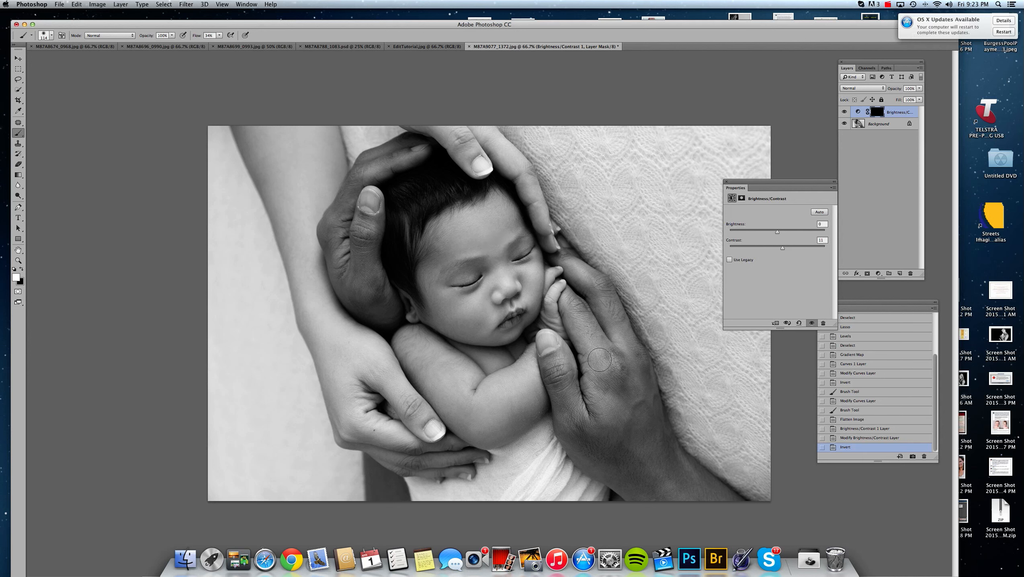
Paint white on the contrast layer's mask over the baby and the surrounding hands, and flatten the image.
{"action": "mouse_move", "coordinate": [443, 487]}
{"action": "left_mouse_down"}
{"action": "mouse_move", "coordinate": [412, 444]}
{"action": "mouse_move", "coordinate": [425, 400]}
{"action": "mouse_move", "coordinate": [358, 213]}
{"action": "mouse_move", "coordinate": [390, 150]}
{"action": "mouse_move", "coordinate": [440, 131]}
{"action": "mouse_move", "coordinate": [466, 166]}
{"action": "left_mouse_up"}
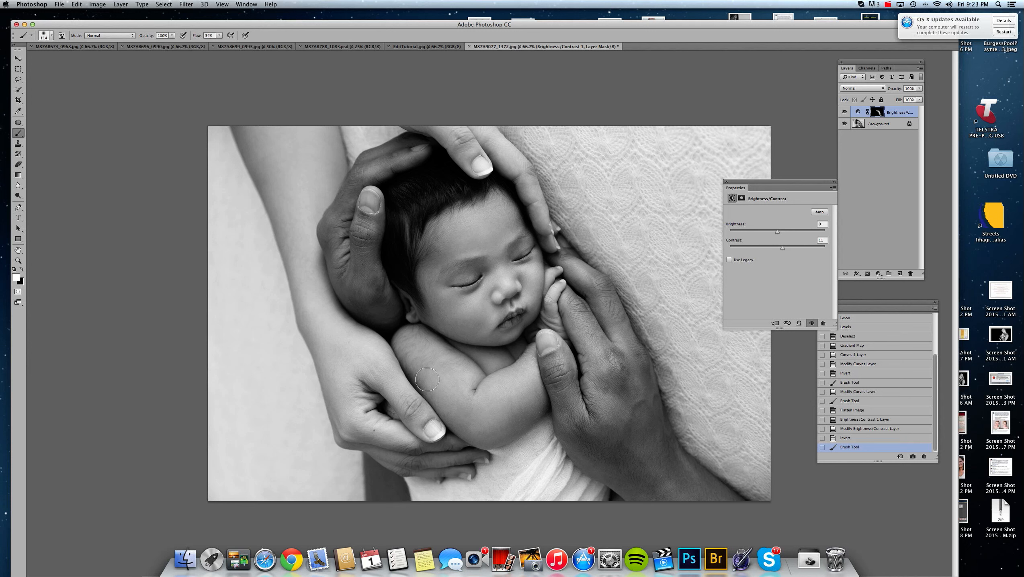
{"action": "left_click_drag", "start_coordinate": [465, 390], "coordinate": [579, 437]}
{"action": "left_click", "coordinate": [122, 5]}
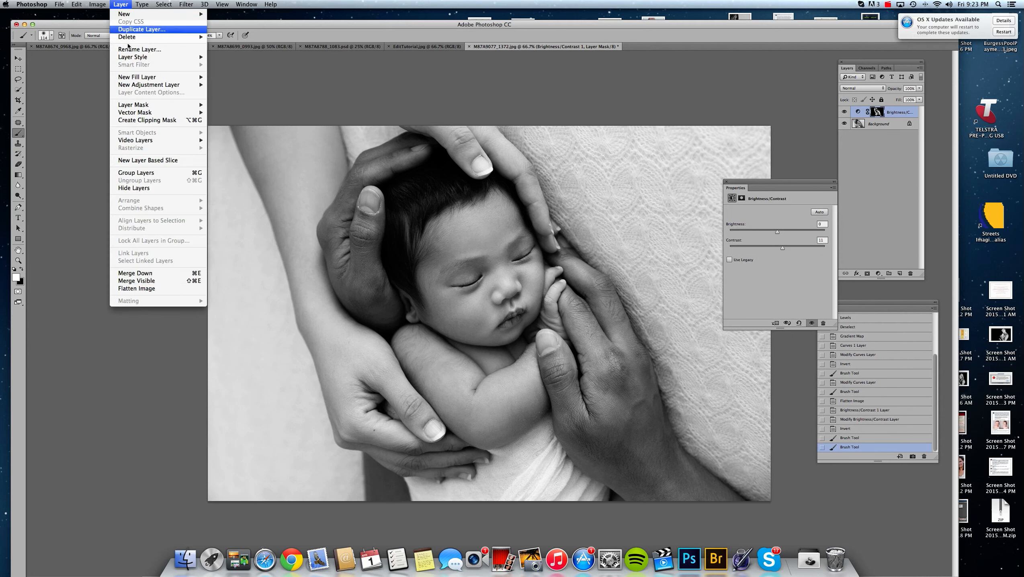
{"action": "left_click", "coordinate": [137, 289]}
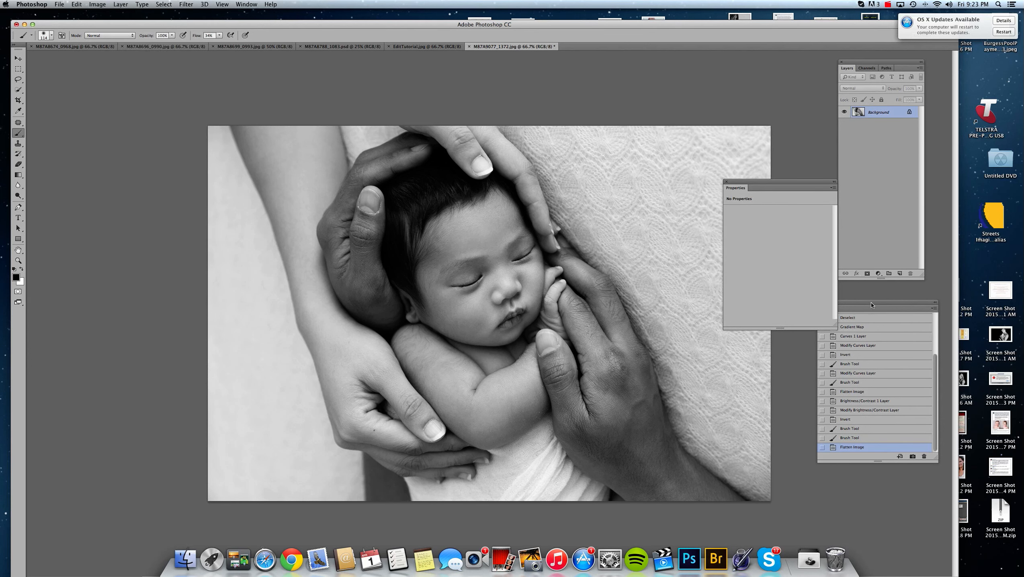
Add a Brightness/Contrast adjustment layer with Brightness -10 and invert its mask to black.
{"action": "left_click", "coordinate": [879, 274]}
{"action": "left_click", "coordinate": [900, 300]}
{"action": "left_click_drag", "start_coordinate": [777, 231], "coordinate": [774, 231]}
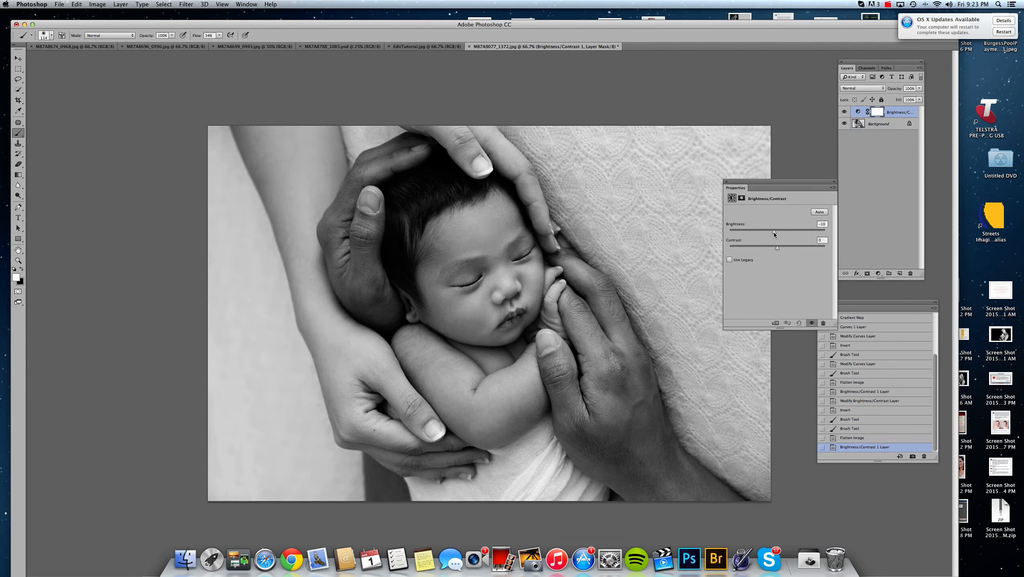
{"action": "left_click_drag", "start_coordinate": [778, 184], "coordinate": [837, 184]}
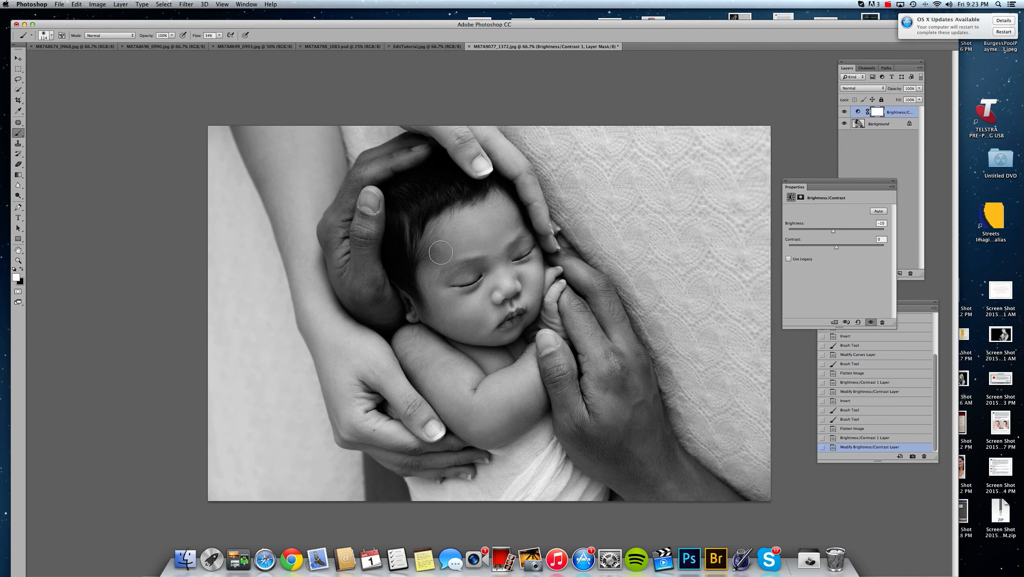
{"action": "key", "text": "super+i"}
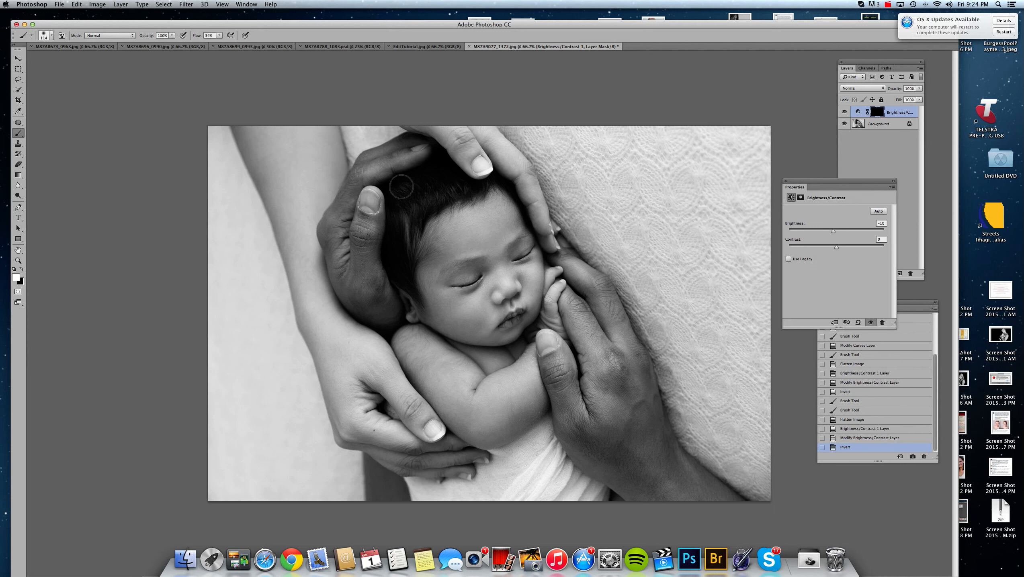
Paint white on the darkening layer's mask with an enlarged brush over the surrounding hands, arm and blanket background.
{"action": "mouse_move", "coordinate": [475, 175]}
{"action": "left_mouse_down"}
{"action": "mouse_move", "coordinate": [480, 150]}
{"action": "mouse_move", "coordinate": [494, 146]}
{"action": "mouse_move", "coordinate": [514, 171]}
{"action": "left_mouse_up"}
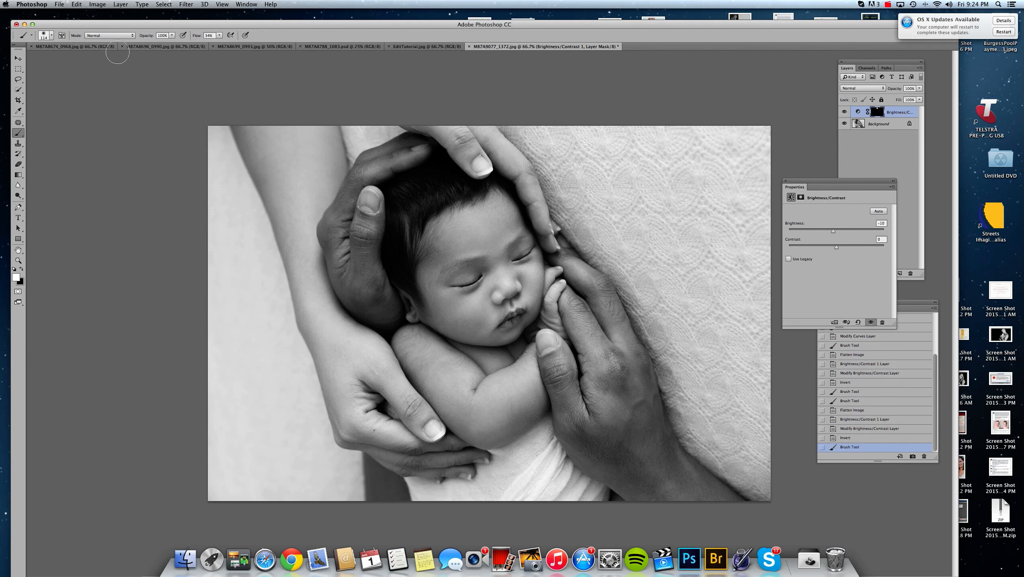
{"action": "left_click", "coordinate": [52, 35]}
{"action": "left_click_drag", "start_coordinate": [82, 60], "coordinate": [87, 60]}
{"action": "mouse_move", "coordinate": [317, 163]}
{"action": "left_mouse_down"}
{"action": "mouse_move", "coordinate": [320, 133]}
{"action": "mouse_move", "coordinate": [323, 237]}
{"action": "mouse_move", "coordinate": [369, 403]}
{"action": "mouse_move", "coordinate": [372, 384]}
{"action": "mouse_move", "coordinate": [401, 386]}
{"action": "mouse_move", "coordinate": [335, 394]}
{"action": "left_mouse_up"}
{"action": "mouse_move", "coordinate": [470, 207]}
{"action": "left_mouse_down"}
{"action": "mouse_move", "coordinate": [408, 279]}
{"action": "mouse_move", "coordinate": [416, 319]}
{"action": "left_mouse_up"}
{"action": "mouse_move", "coordinate": [555, 320]}
{"action": "left_mouse_down"}
{"action": "mouse_move", "coordinate": [559, 357]}
{"action": "mouse_move", "coordinate": [542, 339]}
{"action": "left_mouse_up"}
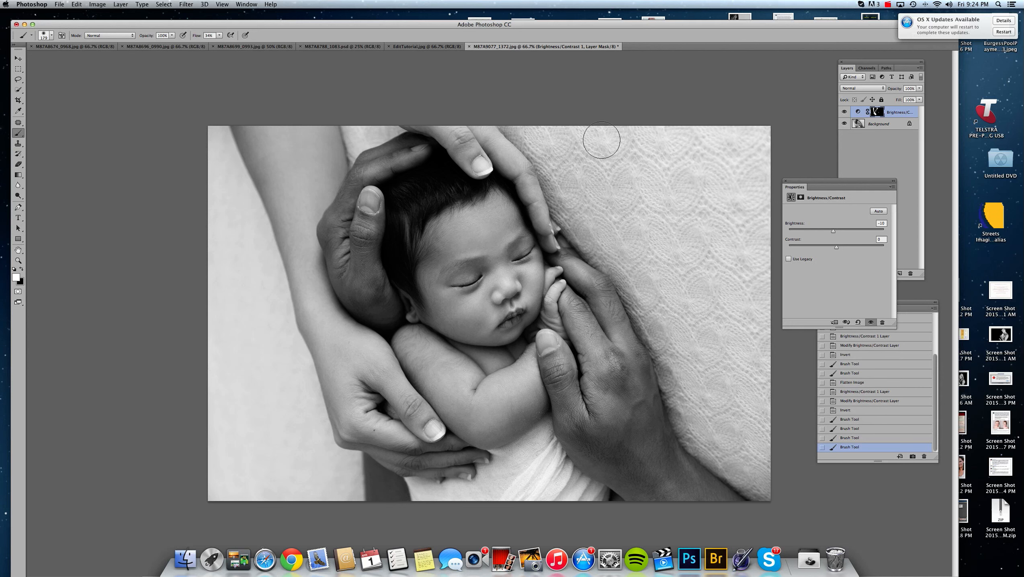
{"action": "mouse_move", "coordinate": [739, 140]}
{"action": "left_mouse_down"}
{"action": "mouse_move", "coordinate": [728, 147]}
{"action": "mouse_move", "coordinate": [755, 433]}
{"action": "mouse_move", "coordinate": [658, 208]}
{"action": "mouse_move", "coordinate": [623, 162]}
{"action": "mouse_move", "coordinate": [671, 226]}
{"action": "mouse_move", "coordinate": [732, 38]}
{"action": "mouse_move", "coordinate": [736, 143]}
{"action": "mouse_move", "coordinate": [708, 144]}
{"action": "left_mouse_up"}
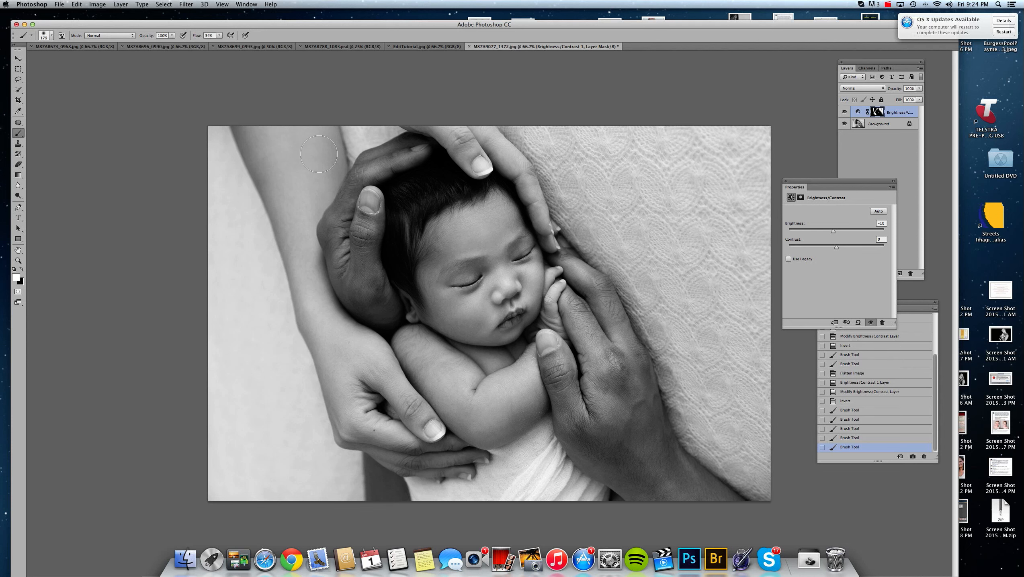
Try a full-opacity black stroke over the blanket on the mask, undo it, and repaint black there with brush opacity 53%.
{"action": "left_click", "coordinate": [20, 270]}
{"action": "mouse_move", "coordinate": [700, 297]}
{"action": "left_mouse_down"}
{"action": "mouse_move", "coordinate": [761, 416]}
{"action": "mouse_move", "coordinate": [728, 434]}
{"action": "mouse_move", "coordinate": [672, 335]}
{"action": "mouse_move", "coordinate": [621, 154]}
{"action": "mouse_move", "coordinate": [732, 292]}
{"action": "mouse_move", "coordinate": [727, 154]}
{"action": "mouse_move", "coordinate": [698, 206]}
{"action": "left_mouse_up"}
{"action": "left_click", "coordinate": [855, 438]}
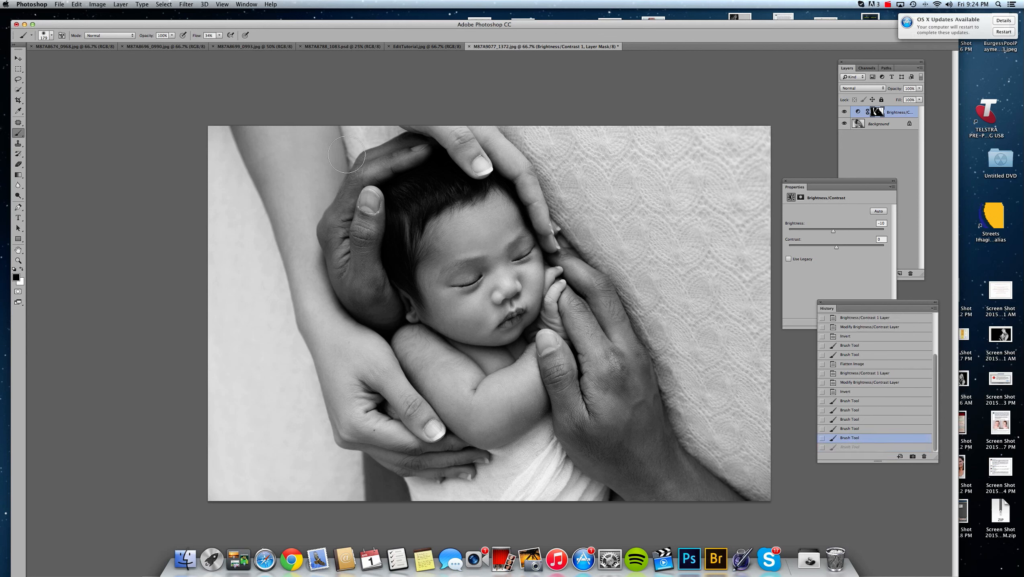
{"action": "left_click", "coordinate": [171, 36]}
{"action": "left_click_drag", "start_coordinate": [173, 43], "coordinate": [155, 45]}
{"action": "mouse_move", "coordinate": [620, 171]}
{"action": "left_mouse_down"}
{"action": "mouse_move", "coordinate": [600, 186]}
{"action": "mouse_move", "coordinate": [605, 241]}
{"action": "mouse_move", "coordinate": [642, 237]}
{"action": "mouse_move", "coordinate": [679, 315]}
{"action": "mouse_move", "coordinate": [692, 285]}
{"action": "mouse_move", "coordinate": [700, 350]}
{"action": "mouse_move", "coordinate": [685, 391]}
{"action": "left_mouse_up"}
{"action": "mouse_move", "coordinate": [622, 179]}
{"action": "left_mouse_down"}
{"action": "mouse_move", "coordinate": [623, 258]}
{"action": "mouse_move", "coordinate": [660, 312]}
{"action": "mouse_move", "coordinate": [696, 432]}
{"action": "mouse_move", "coordinate": [741, 451]}
{"action": "left_mouse_up"}
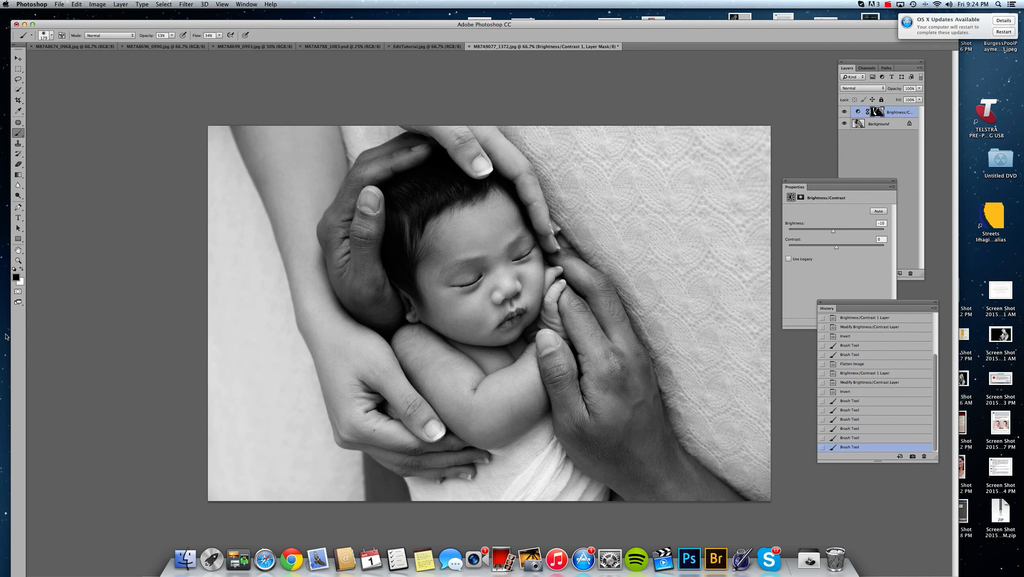
{"action": "left_click", "coordinate": [17, 251]}
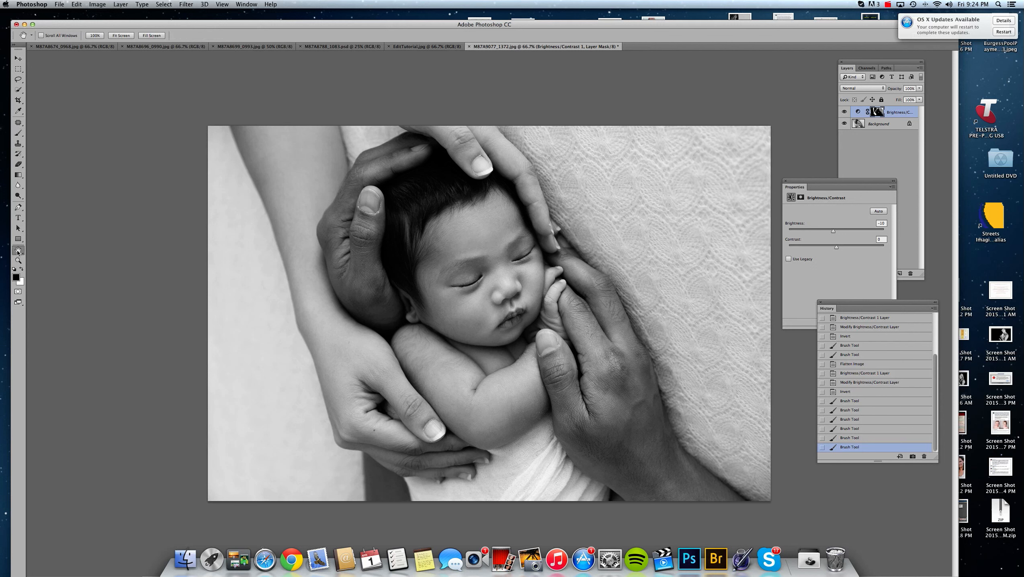